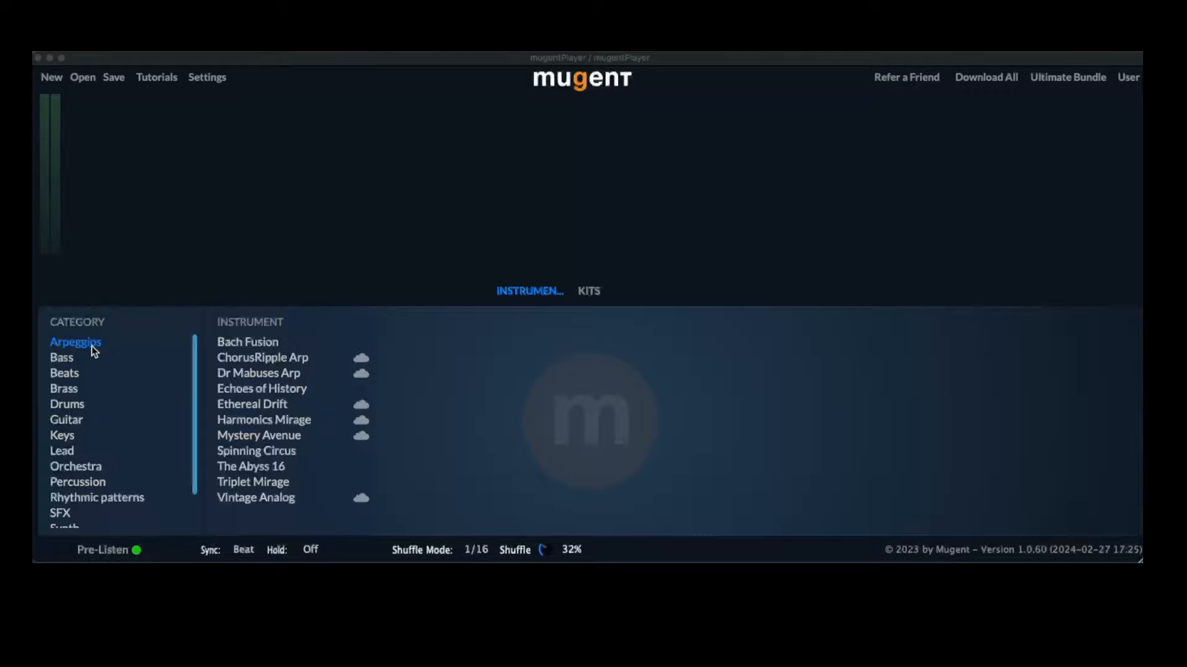
Step: Browse the instruments in the Beats and Rhythmic patterns categories and return to the Arpeggios category
{"action": "left_click", "coordinate": [71, 374]}
{"action": "scroll", "coordinate": [98, 496], "scroll_direction": "down", "scroll_amount": 2}
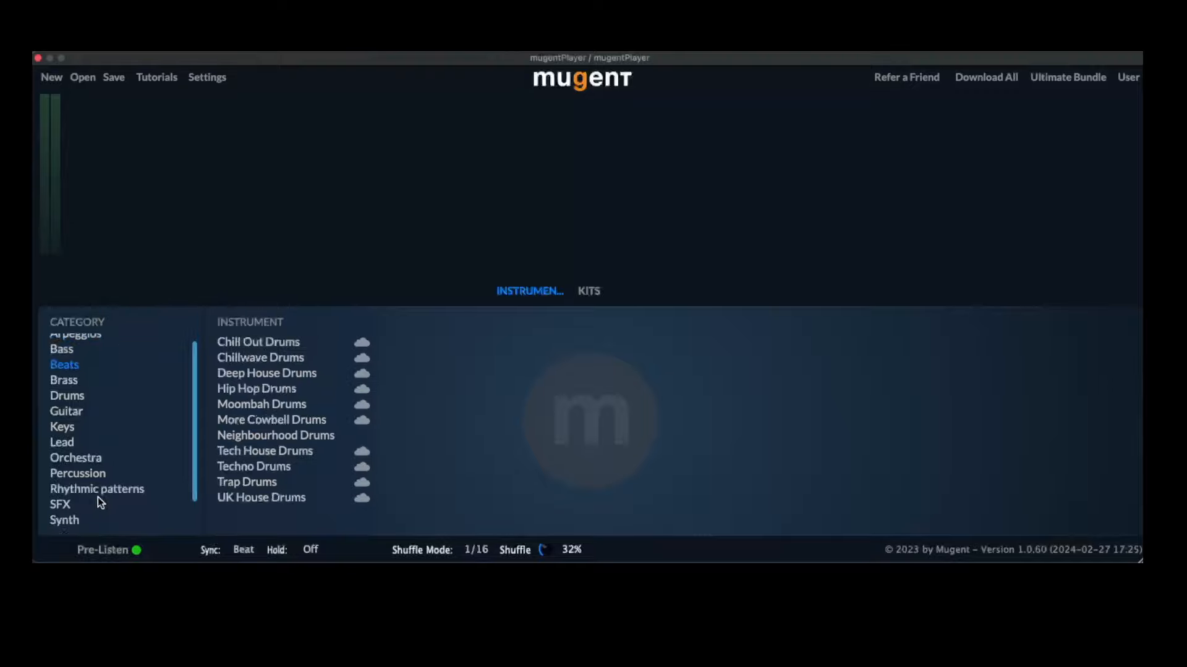
{"action": "left_click", "coordinate": [80, 461]}
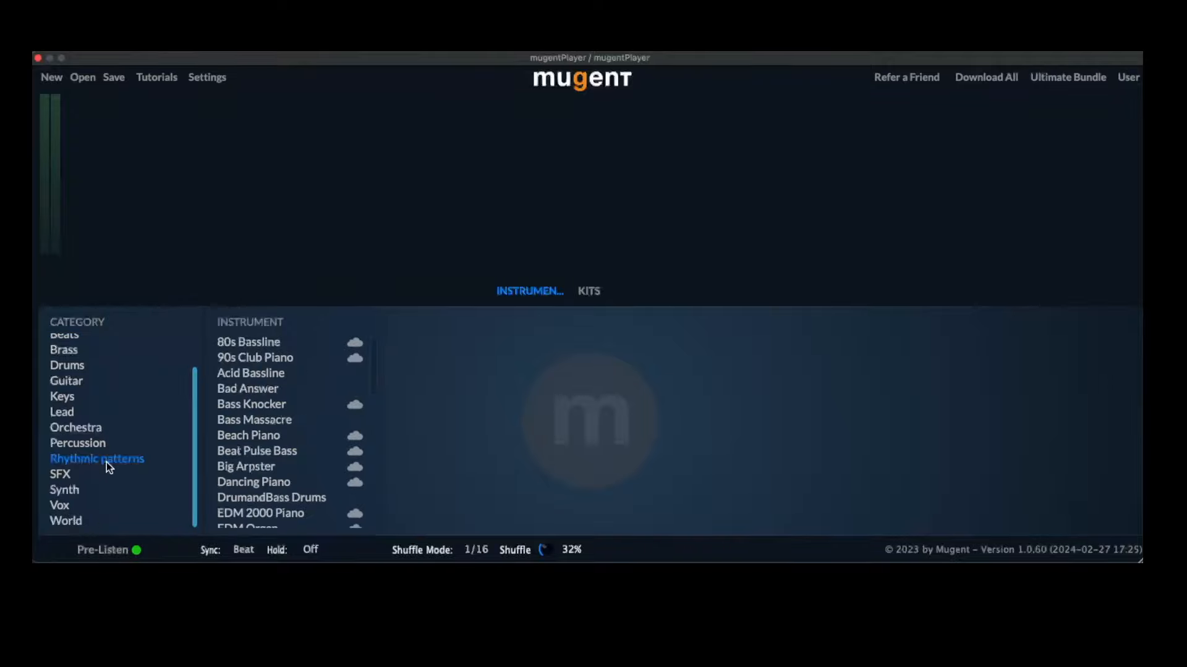
{"action": "scroll", "coordinate": [133, 481], "scroll_direction": "up", "scroll_amount": 2}
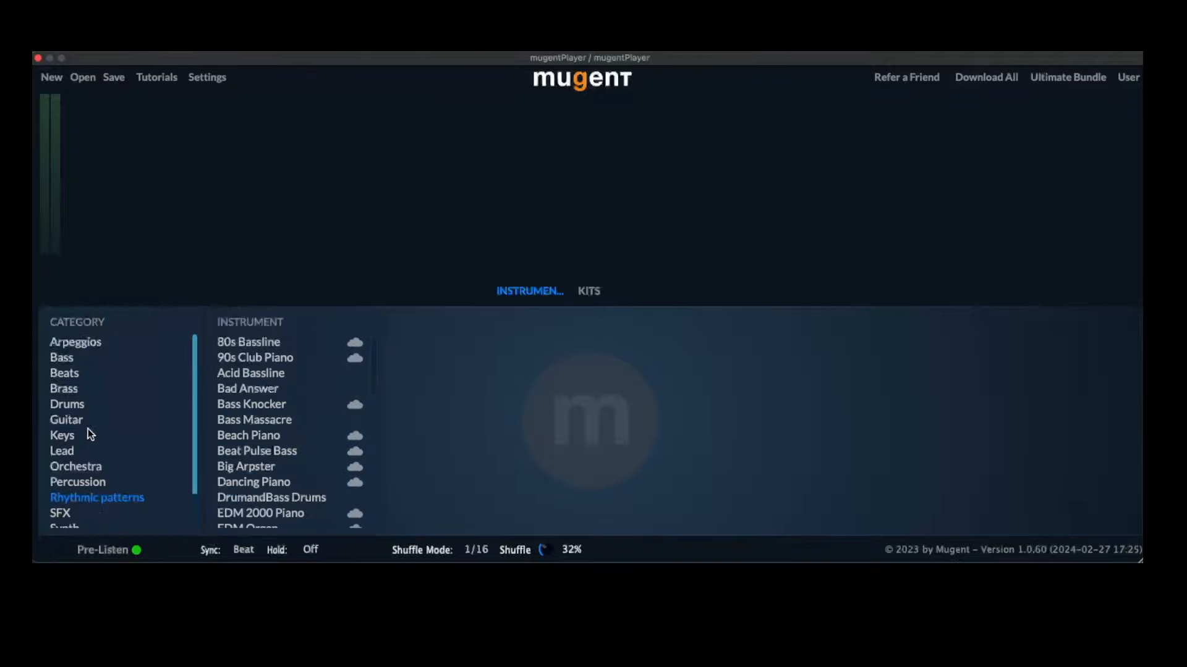
{"action": "left_click", "coordinate": [75, 339]}
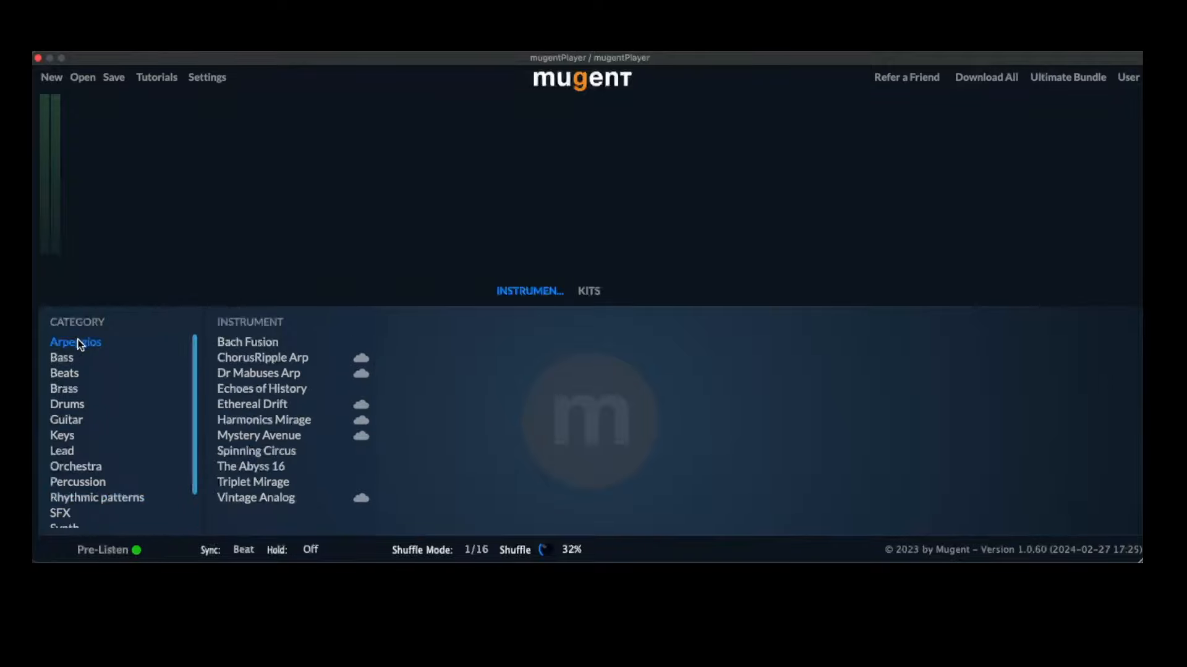
Step: Load the Bach Fusion arpeggio to inspect its arpeggiator pattern, and remove the loaded instrument
{"action": "left_click", "coordinate": [262, 345]}
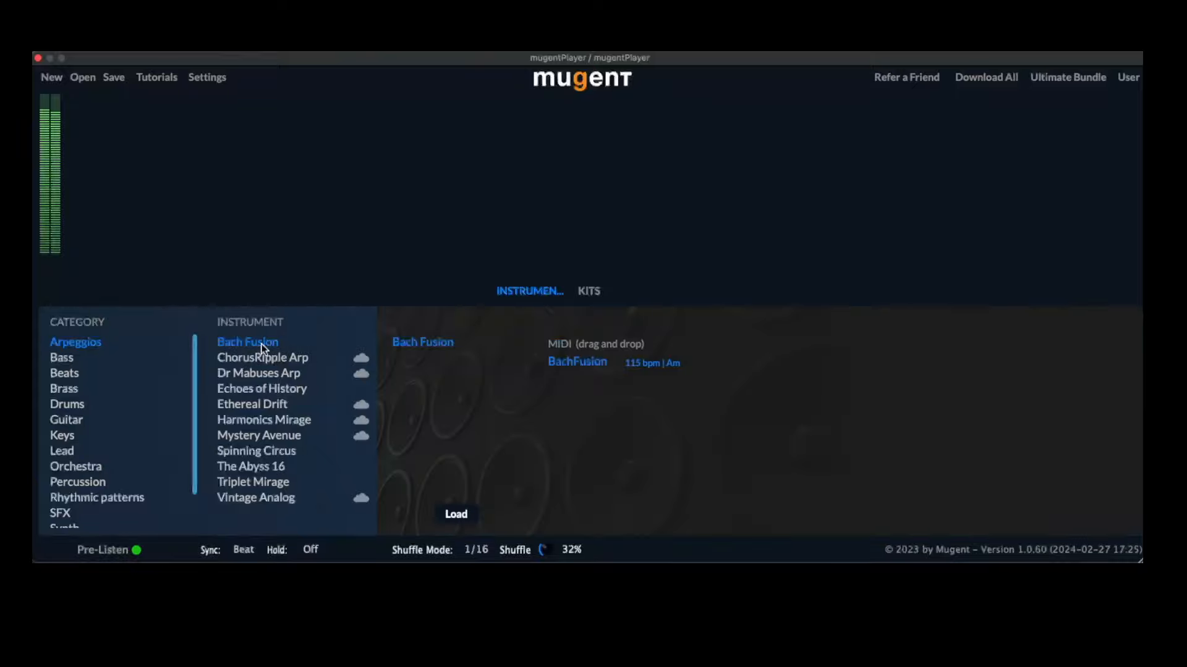
{"action": "left_click", "coordinate": [454, 516]}
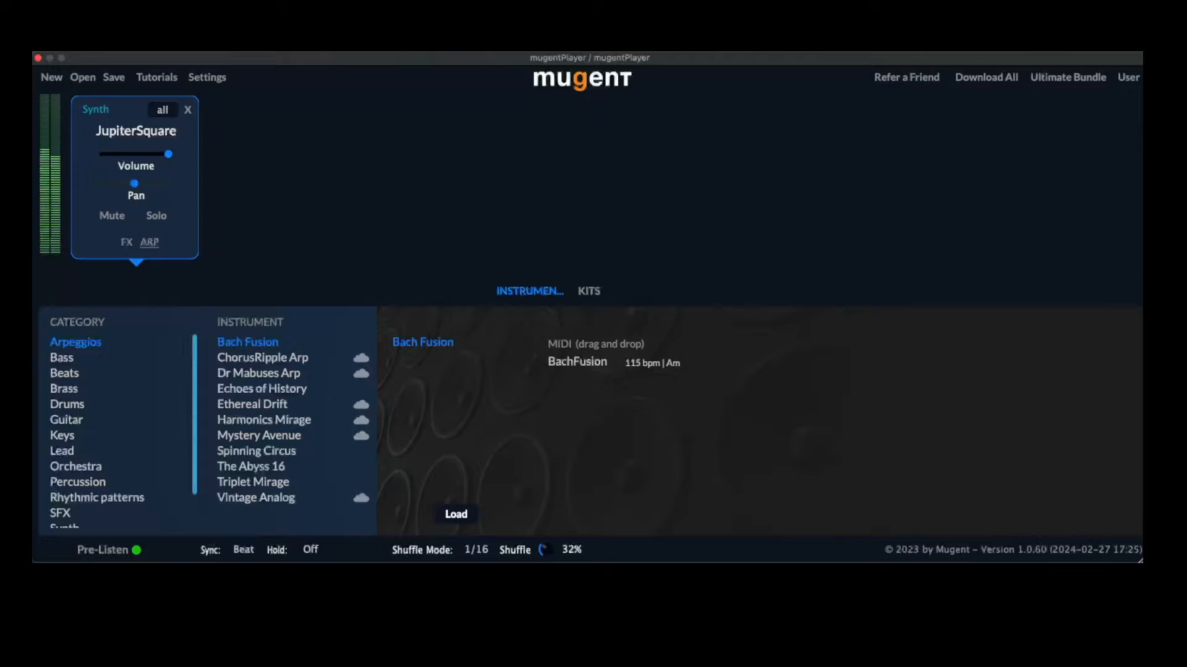
{"action": "left_click", "coordinate": [150, 243]}
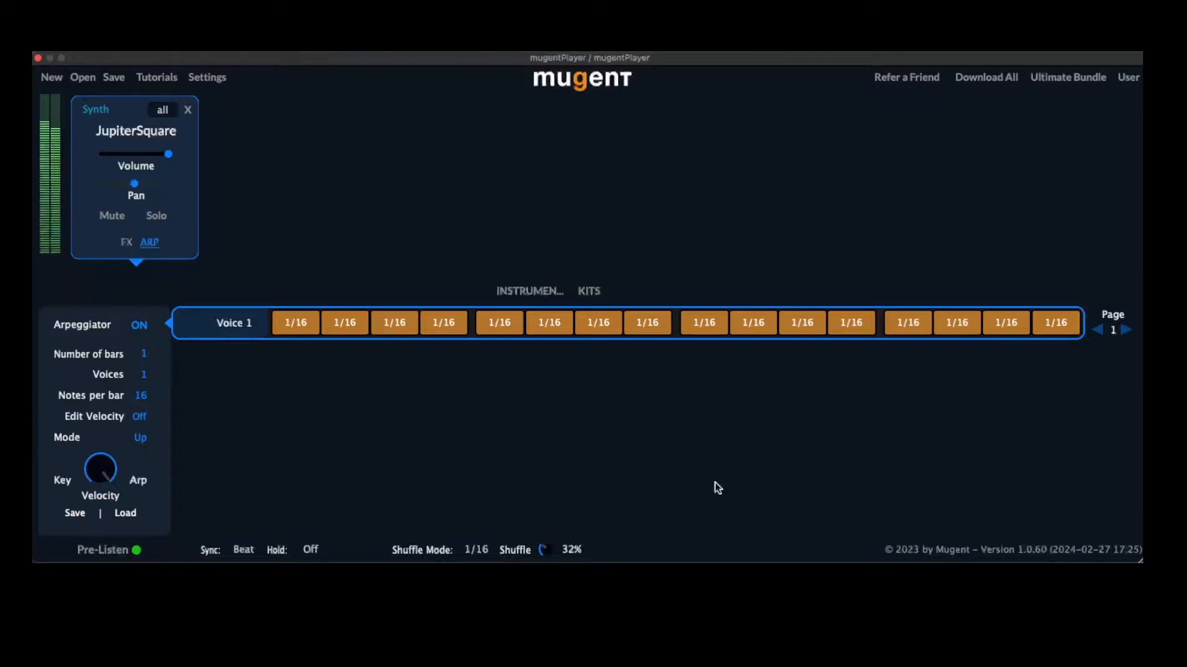
{"action": "left_click", "coordinate": [188, 109]}
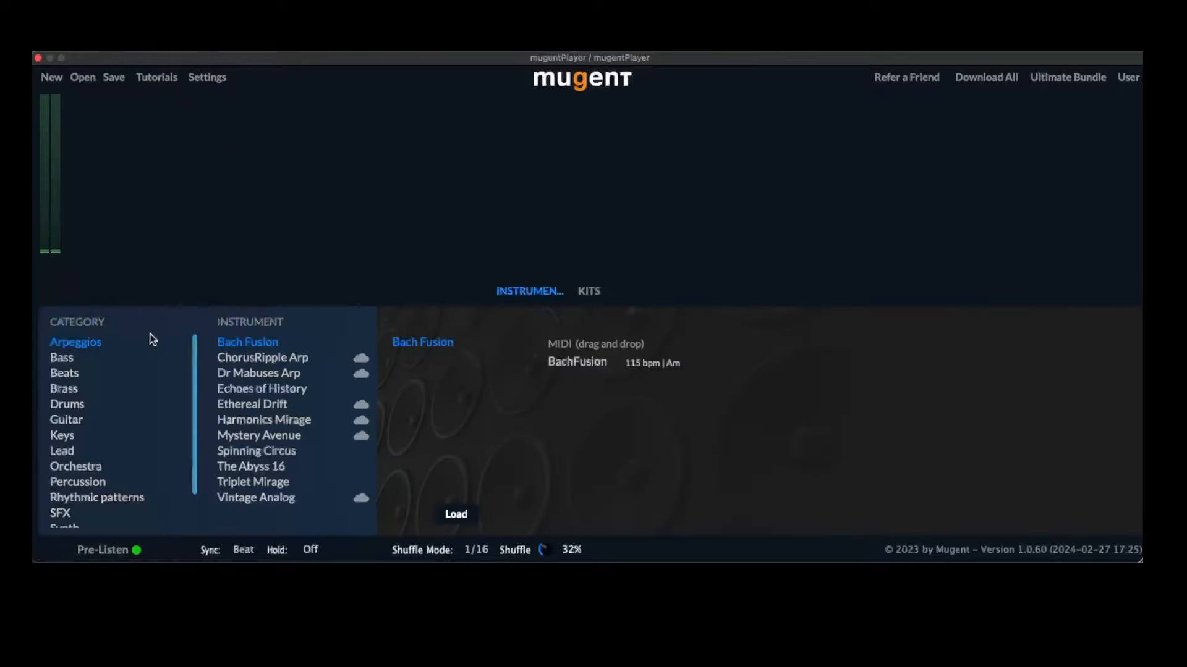
Step: Load the Echoes of History arpeggio to inspect its arpeggiator pattern, and remove the loaded instrument
{"action": "left_click", "coordinate": [270, 391]}
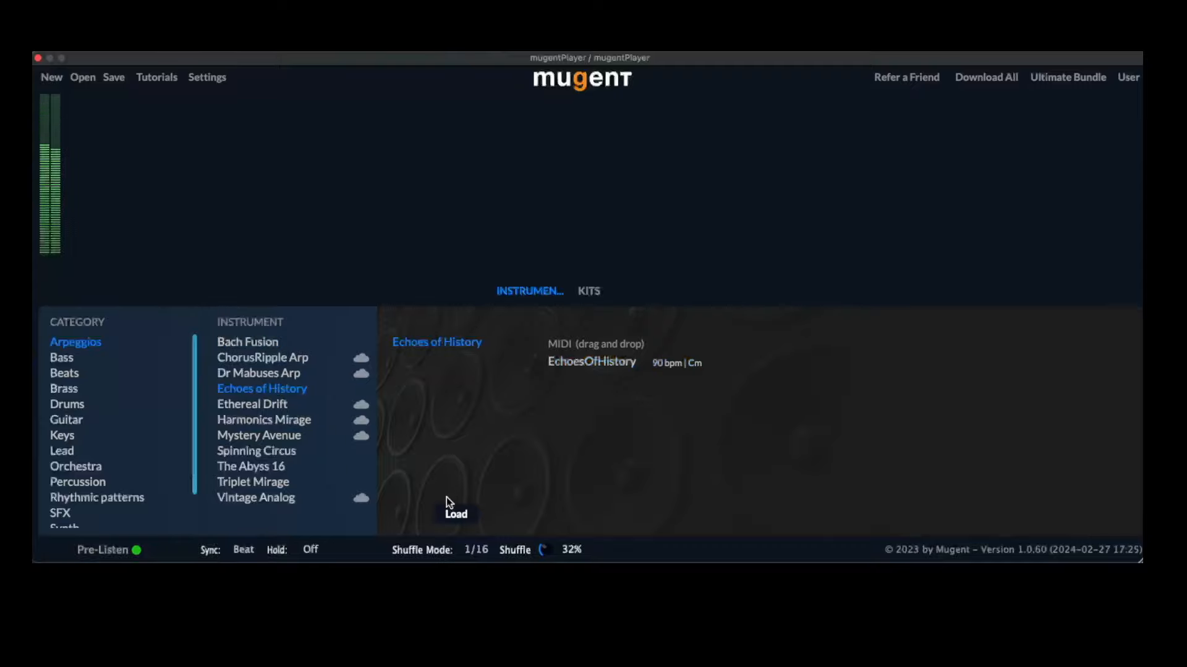
{"action": "left_click", "coordinate": [456, 514]}
{"action": "left_click", "coordinate": [147, 243]}
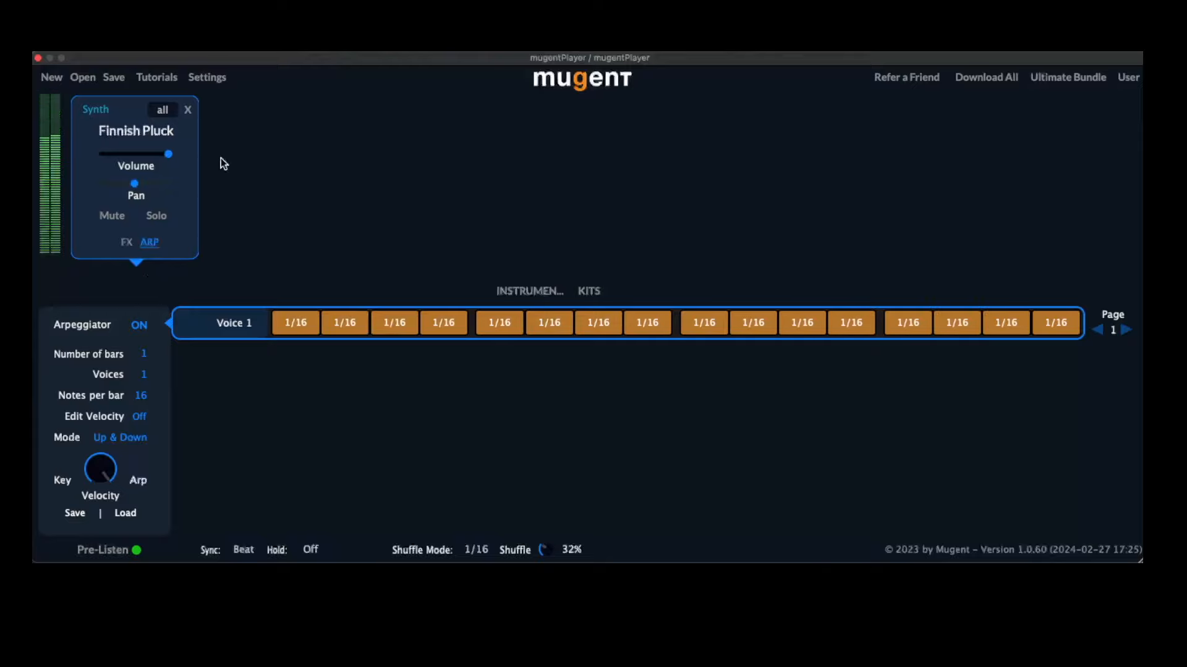
{"action": "left_click", "coordinate": [187, 111]}
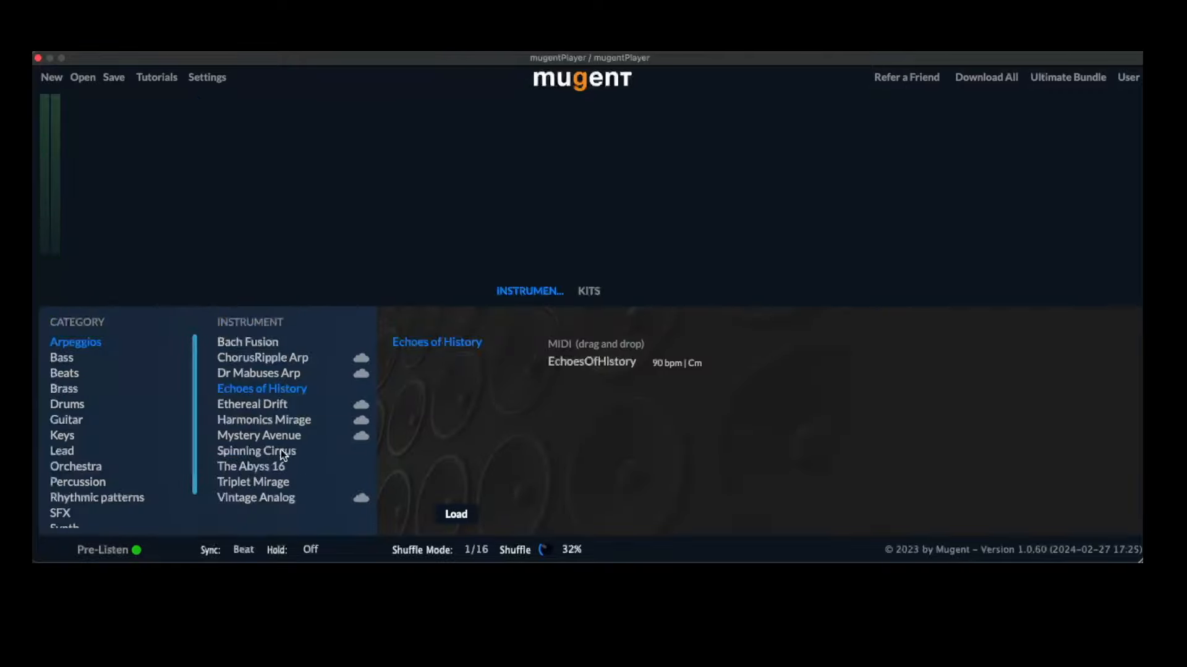
Step: Load The Abyss 16 arpeggio to inspect its arpeggiator pattern, and remove the loaded instrument
{"action": "left_click", "coordinate": [260, 467]}
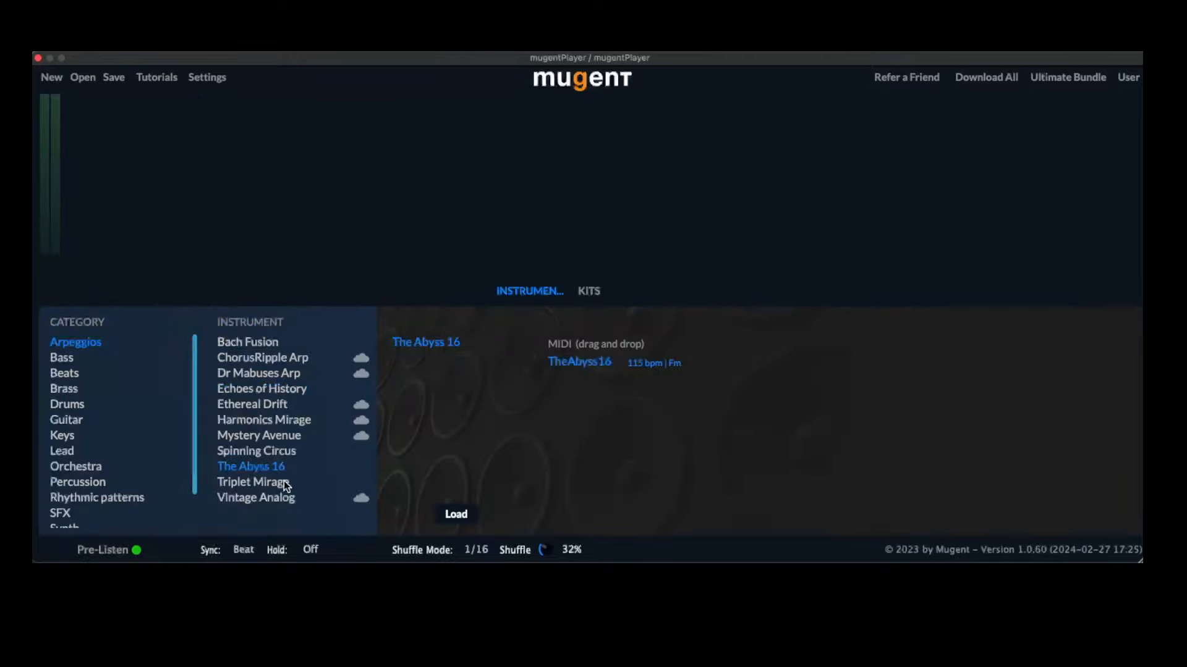
{"action": "left_click", "coordinate": [456, 518]}
{"action": "left_click", "coordinate": [149, 243]}
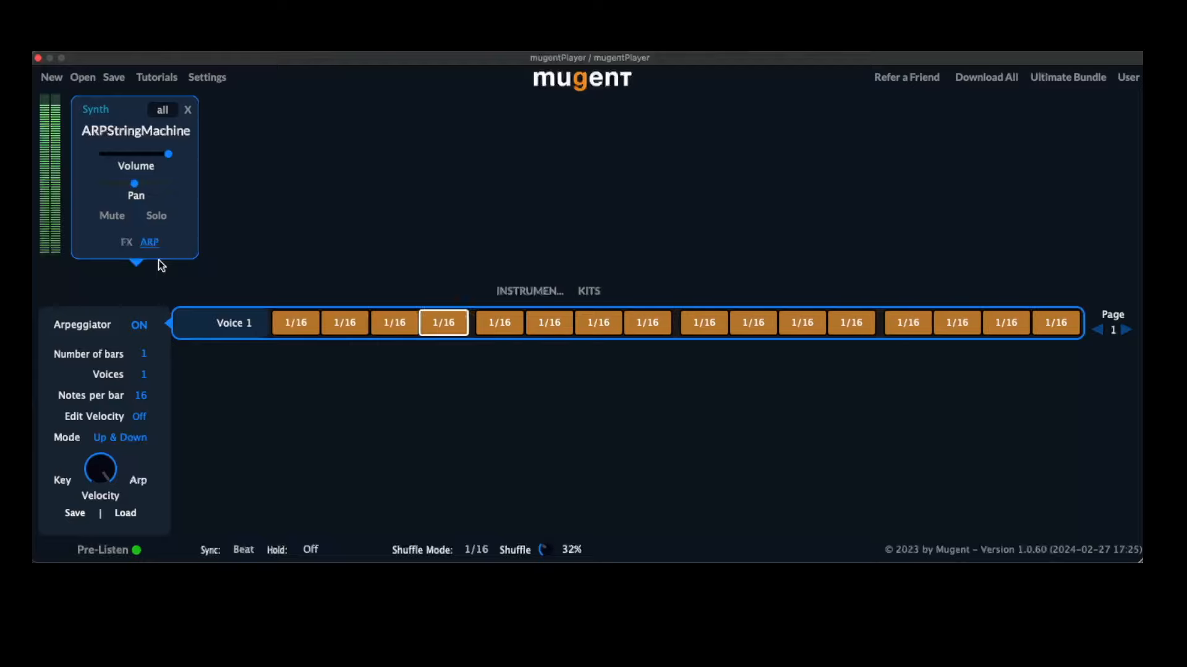
{"action": "left_click", "coordinate": [187, 109]}
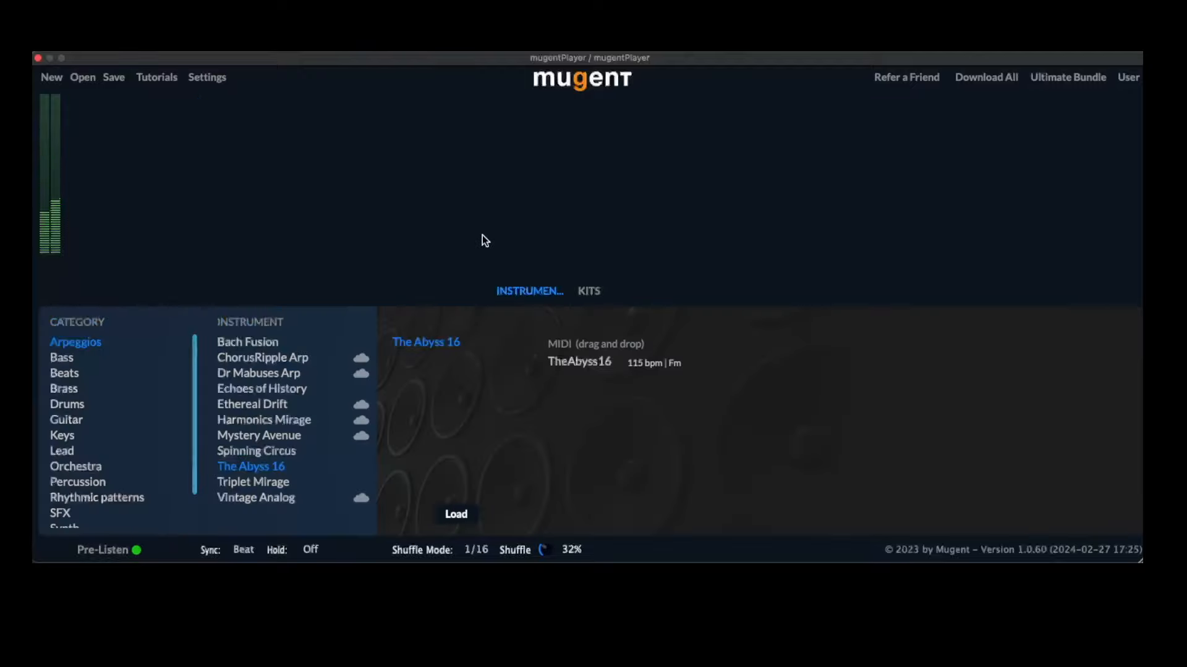
Step: Load the Triplet Mirage arpeggio to try its arpeggiator, and remove the loaded instrument
{"action": "left_click", "coordinate": [285, 486]}
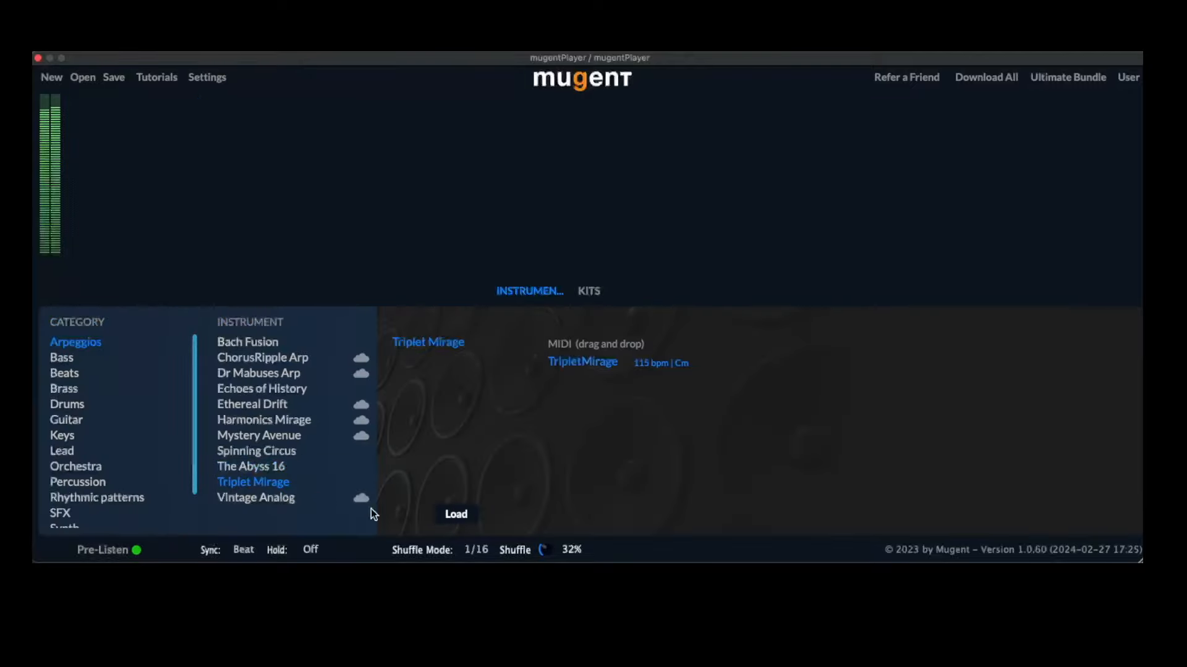
{"action": "left_click", "coordinate": [474, 516]}
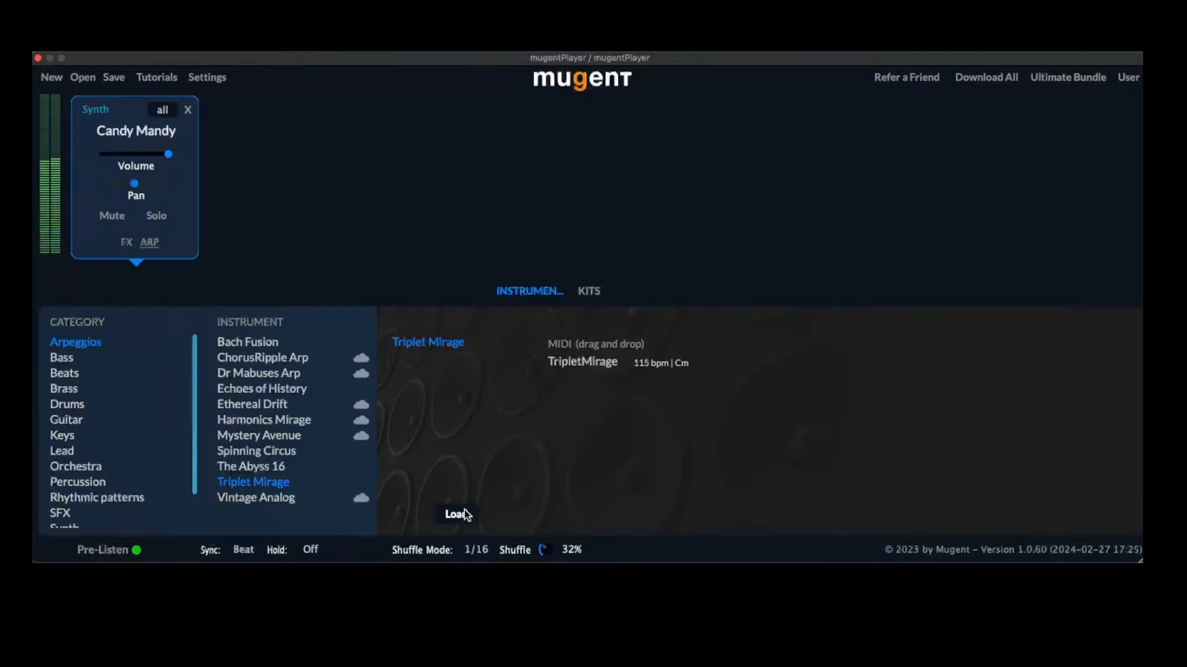
{"action": "left_click", "coordinate": [148, 244]}
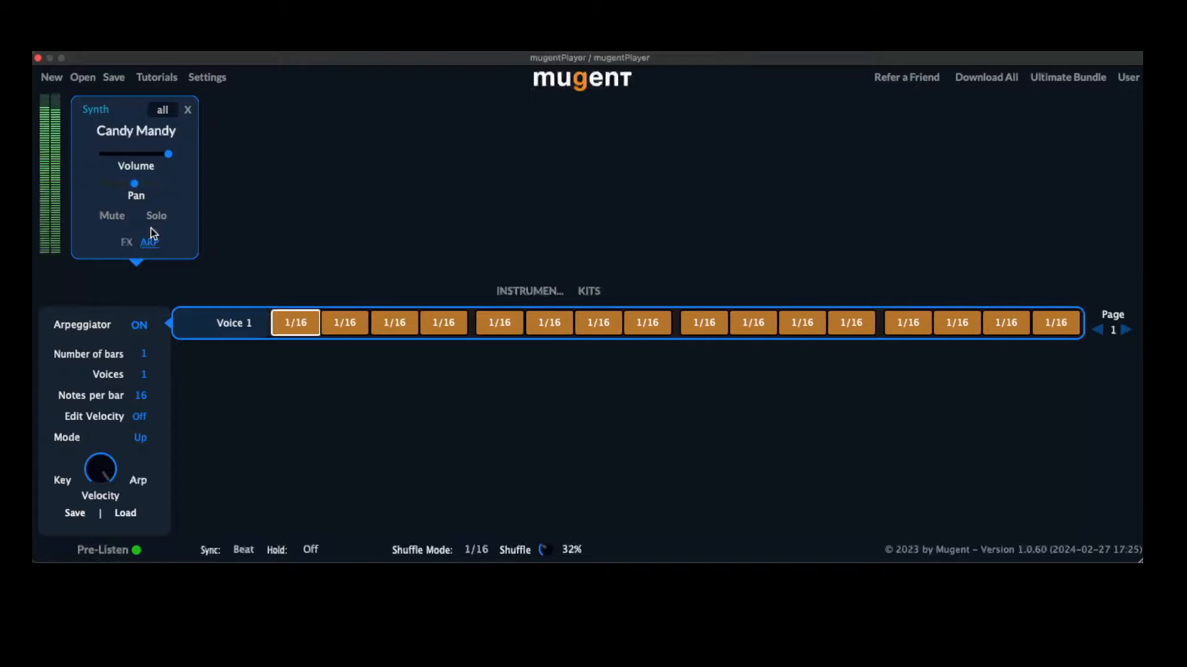
{"action": "left_click", "coordinate": [145, 325]}
{"action": "left_click", "coordinate": [188, 109]}
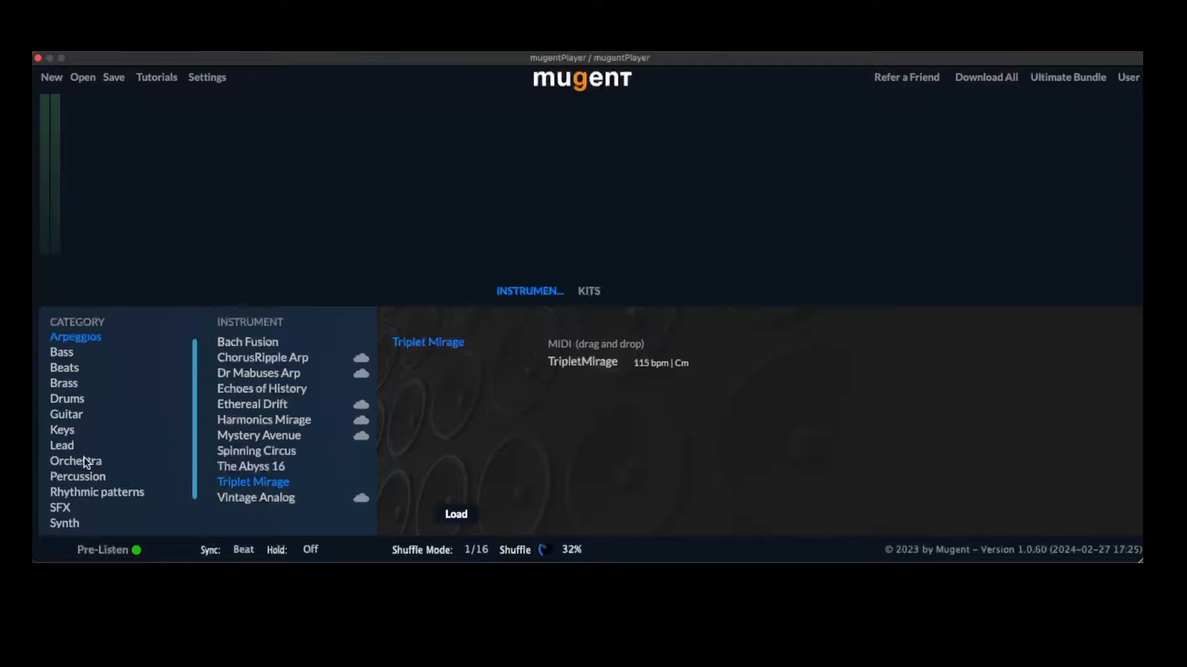
Step: Preview Club Lead and EclypseLead in the Synth category, and load the Trance Pluck instrument
{"action": "scroll", "coordinate": [86, 454], "scroll_direction": "down", "scroll_amount": 2}
{"action": "left_click", "coordinate": [64, 490]}
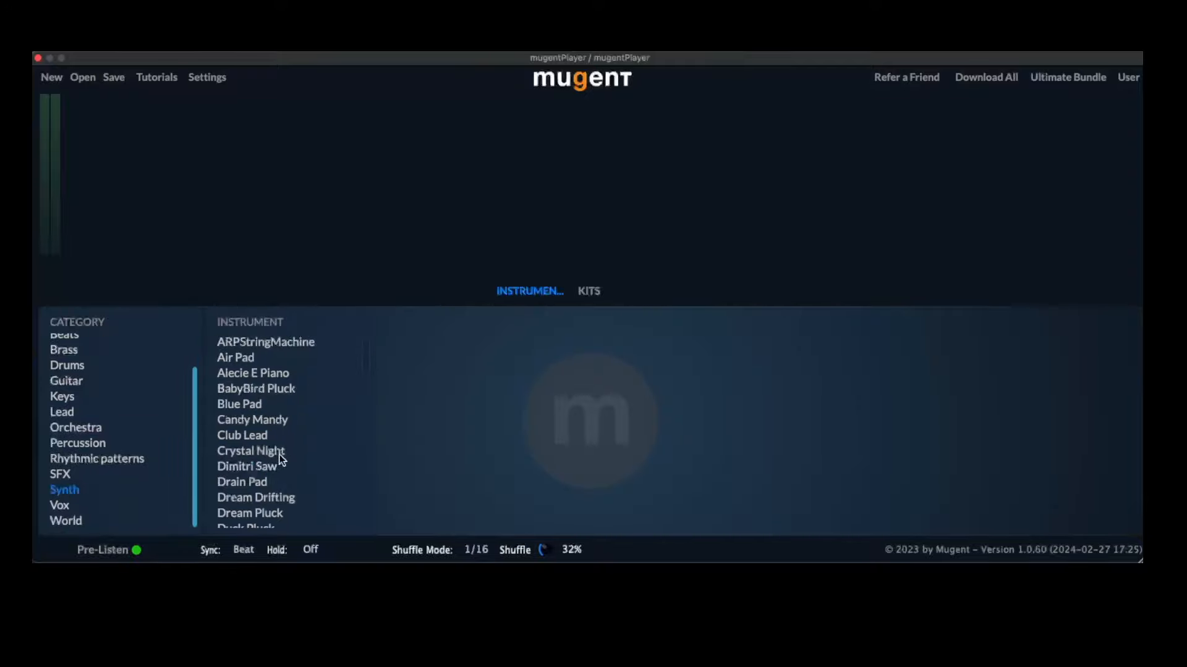
{"action": "left_click", "coordinate": [259, 436]}
{"action": "scroll", "coordinate": [253, 490], "scroll_direction": "down", "scroll_amount": 5}
{"action": "left_click", "coordinate": [254, 471]}
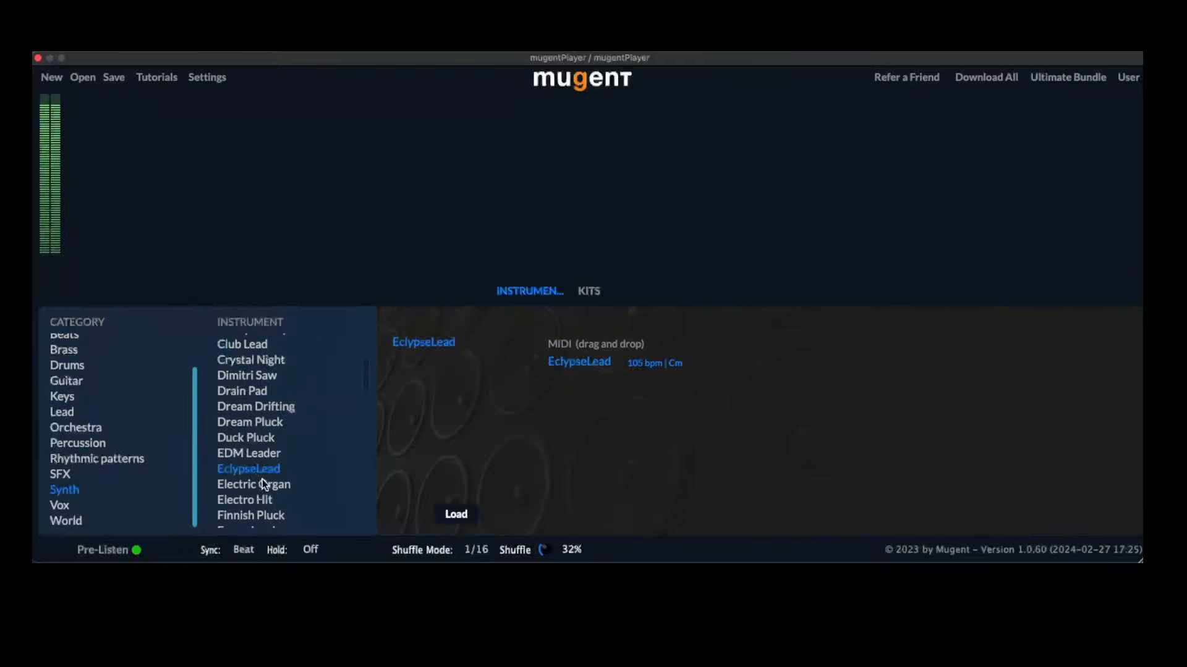
{"action": "scroll", "coordinate": [266, 479], "scroll_direction": "down", "scroll_amount": 15}
{"action": "left_click", "coordinate": [272, 474]}
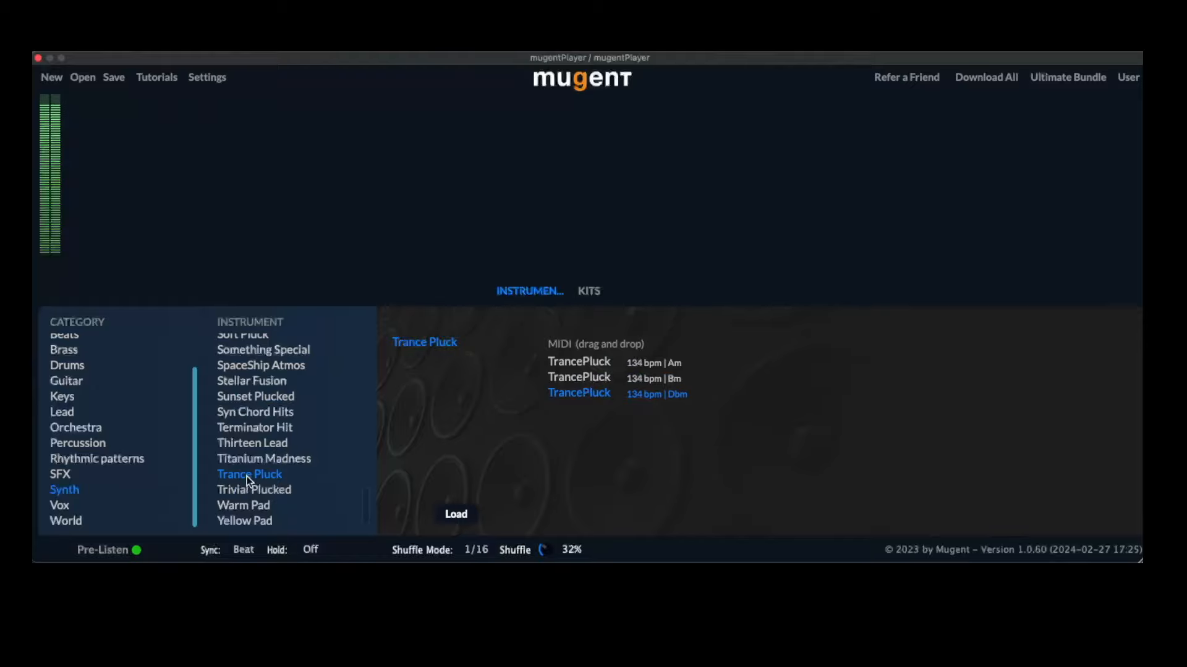
{"action": "left_click", "coordinate": [453, 517]}
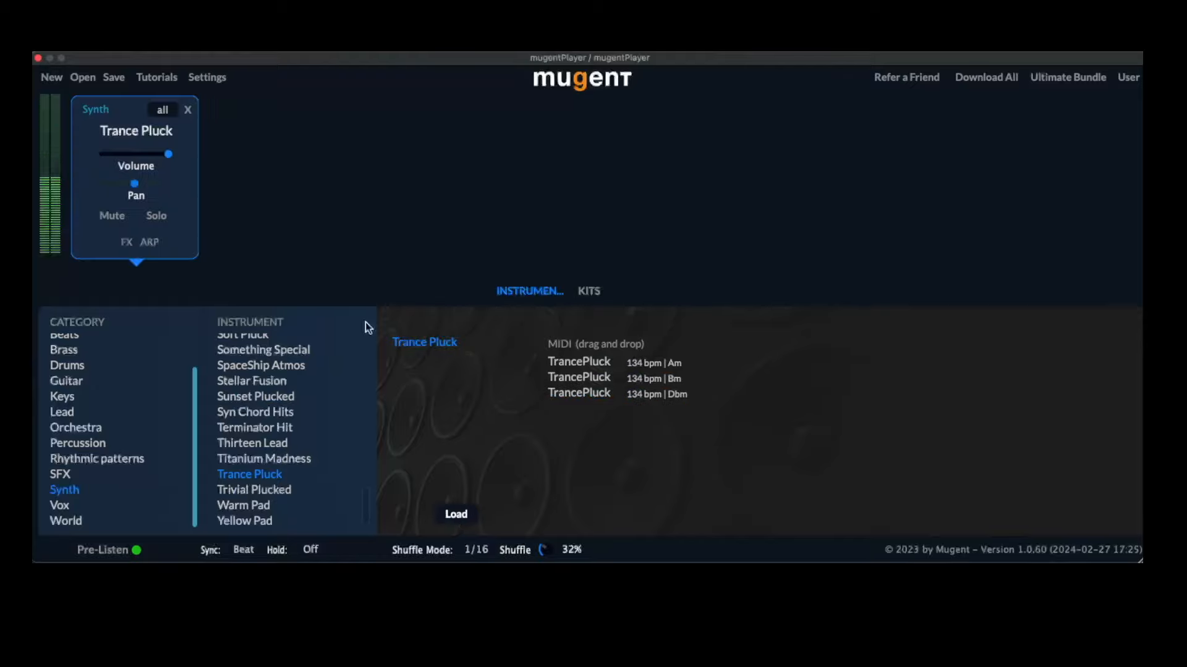
Step: Turn on the arpeggiator for Trance Pluck and set the shuffle mode to Off
{"action": "left_click", "coordinate": [151, 242]}
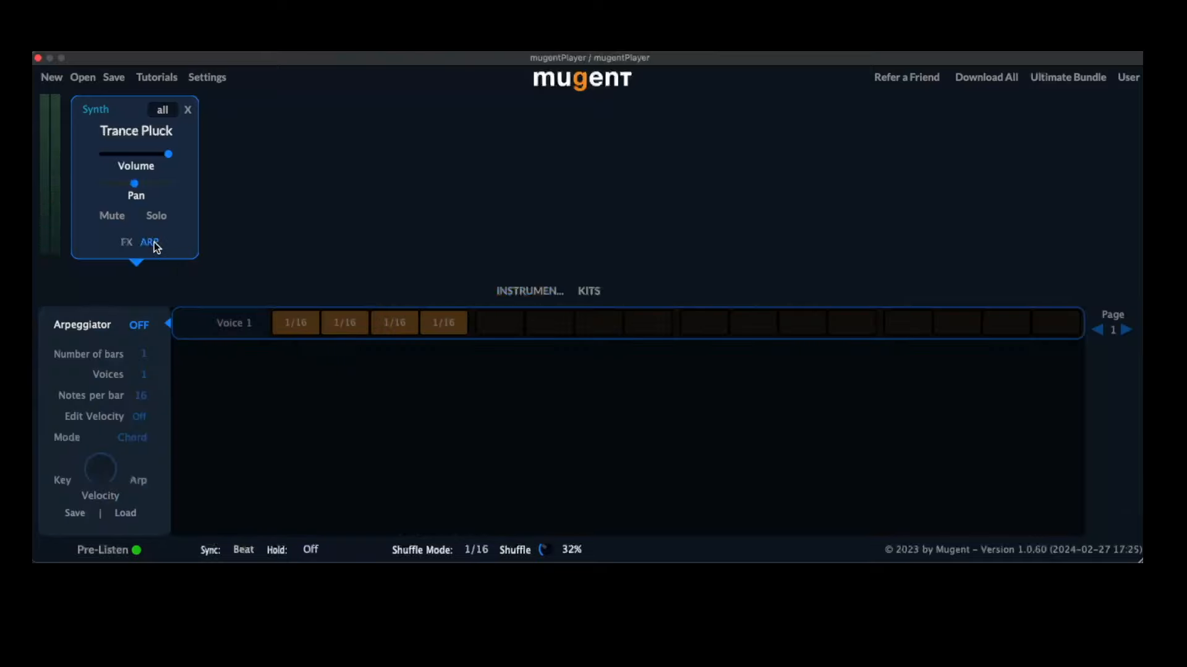
{"action": "left_click", "coordinate": [141, 326]}
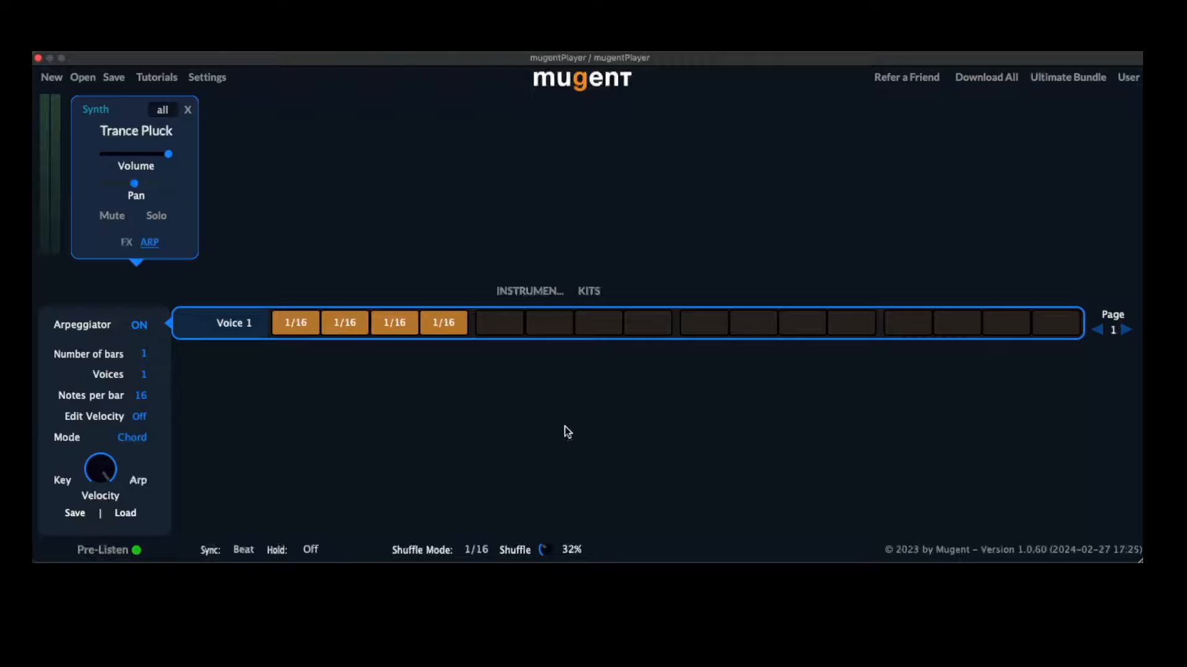
{"action": "left_click", "coordinate": [478, 552]}
{"action": "left_click", "coordinate": [500, 464]}
Step: Try different combinations of active steps in Voice 1 and finish with all 16 steps filled with 1/16 notes
{"action": "left_click", "coordinate": [599, 327]}
{"action": "left_click", "coordinate": [809, 327]}
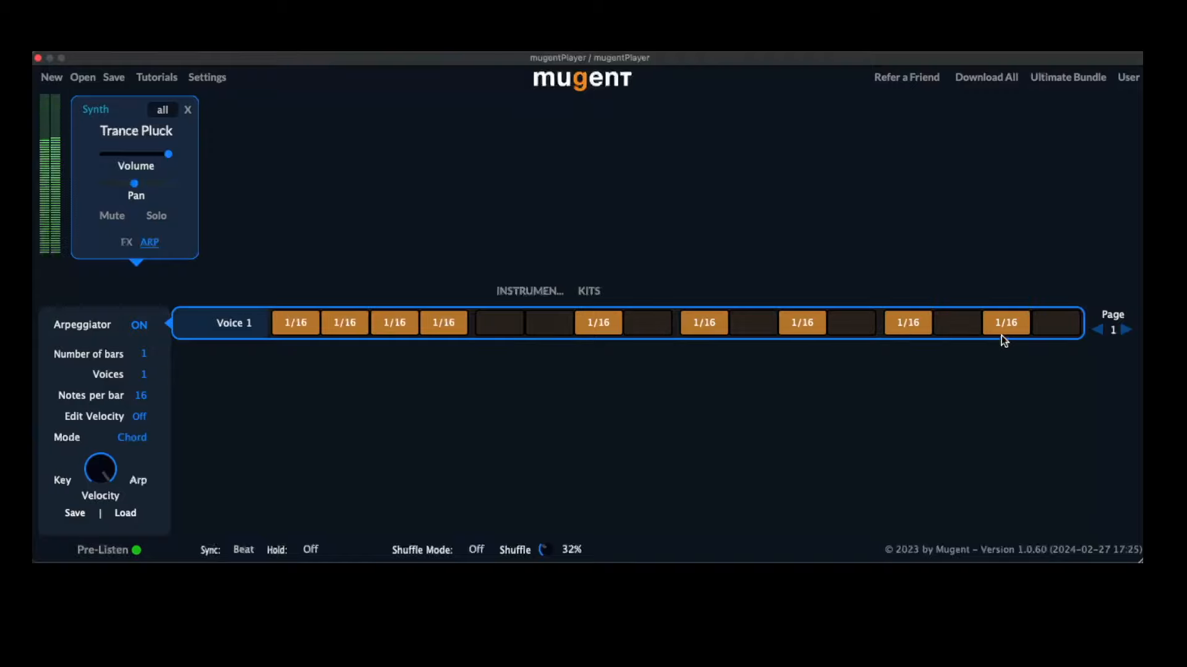
{"action": "left_click_drag", "start_coordinate": [497, 327], "coordinate": [1045, 323]}
{"action": "left_click_drag", "start_coordinate": [505, 326], "coordinate": [911, 334]}
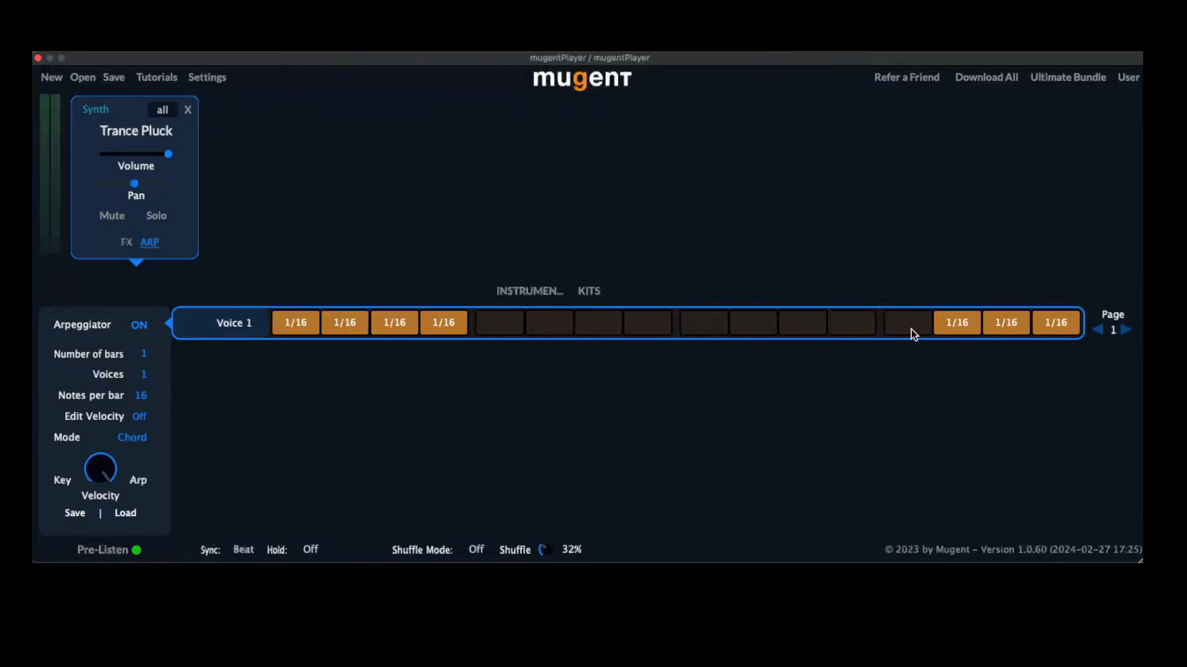
{"action": "left_click_drag", "start_coordinate": [701, 328], "coordinate": [836, 327]}
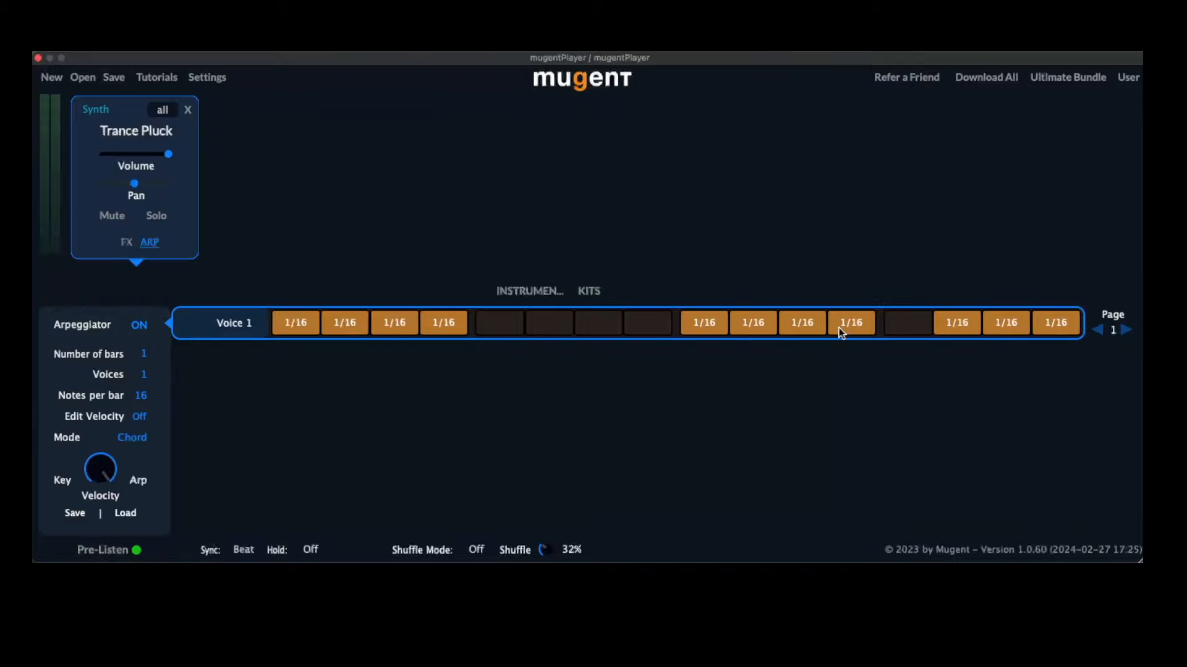
{"action": "left_click_drag", "start_coordinate": [956, 327], "coordinate": [1072, 278]}
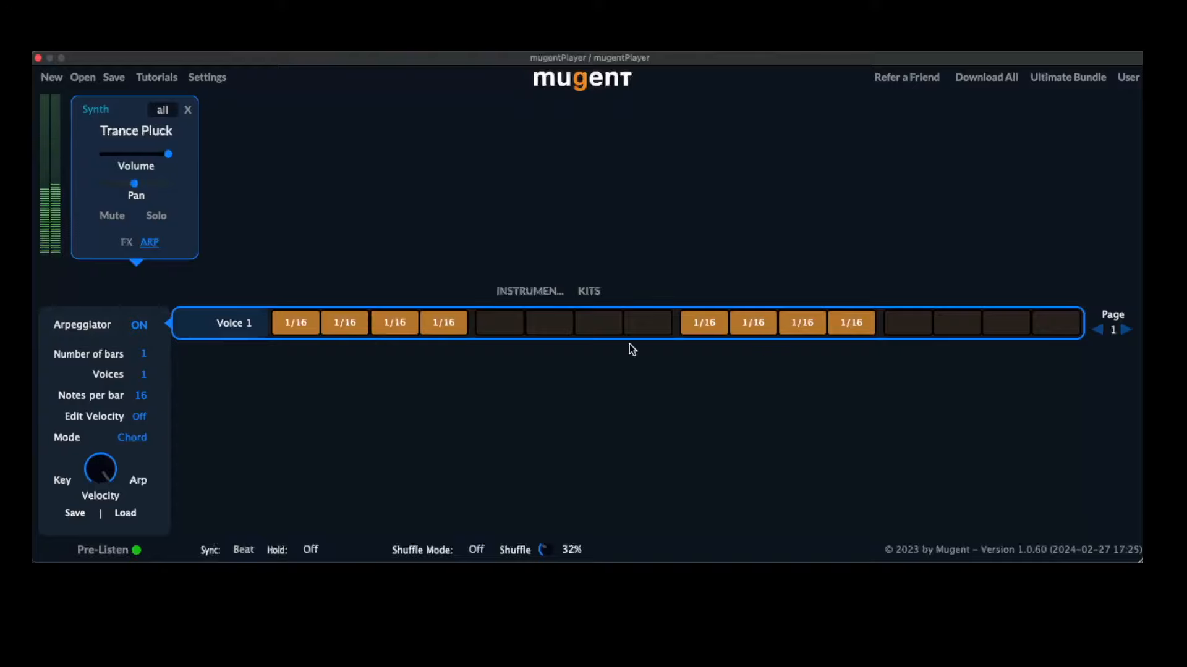
{"action": "left_click_drag", "start_coordinate": [500, 322], "coordinate": [647, 322]}
{"action": "left_click_drag", "start_coordinate": [935, 333], "coordinate": [1047, 325]}
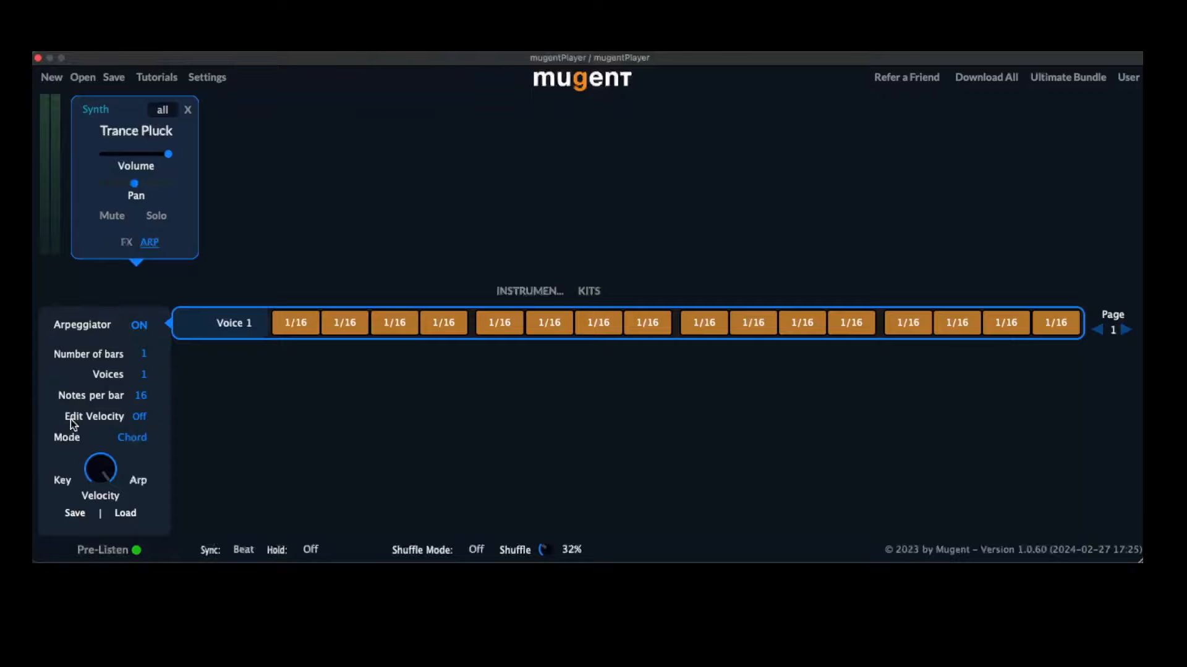
Step: Enable velocity editing and set steps 2, 3, 5, 6, 8, 10, 11, 13, 14, 16 to 24, 47, 1, 9, 1, 1, 46, 30, 31, 30
{"action": "left_click", "coordinate": [139, 418]}
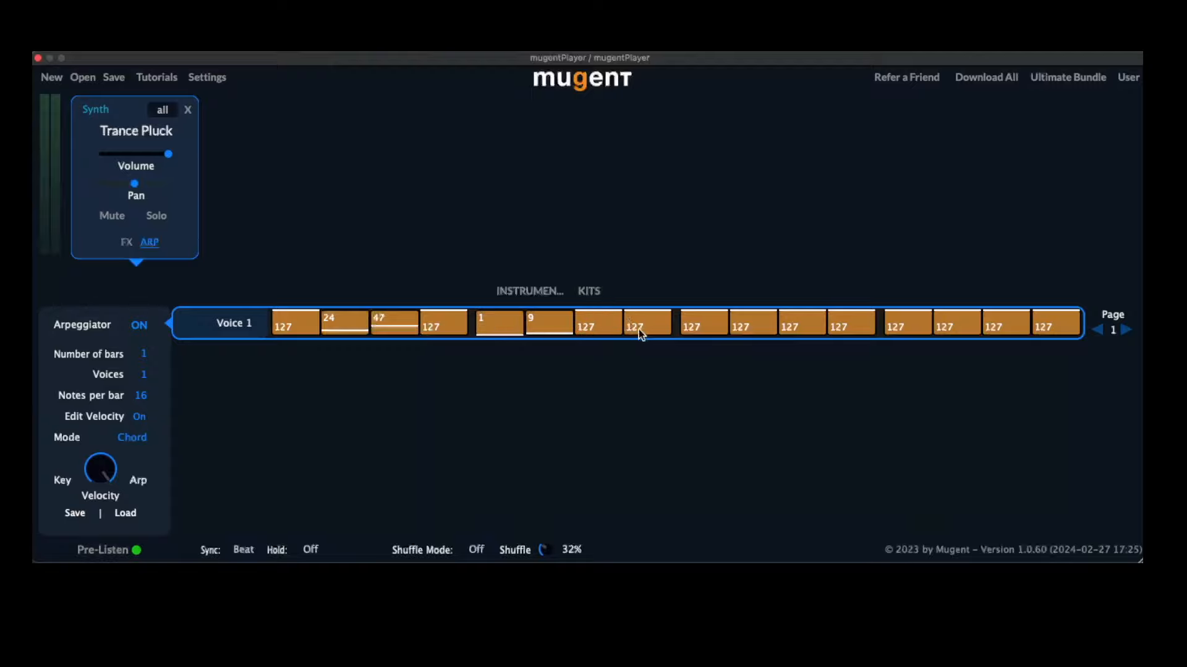
{"action": "left_click_drag", "start_coordinate": [639, 329], "coordinate": [640, 335]}
{"action": "left_click_drag", "start_coordinate": [799, 325], "coordinate": [798, 324]}
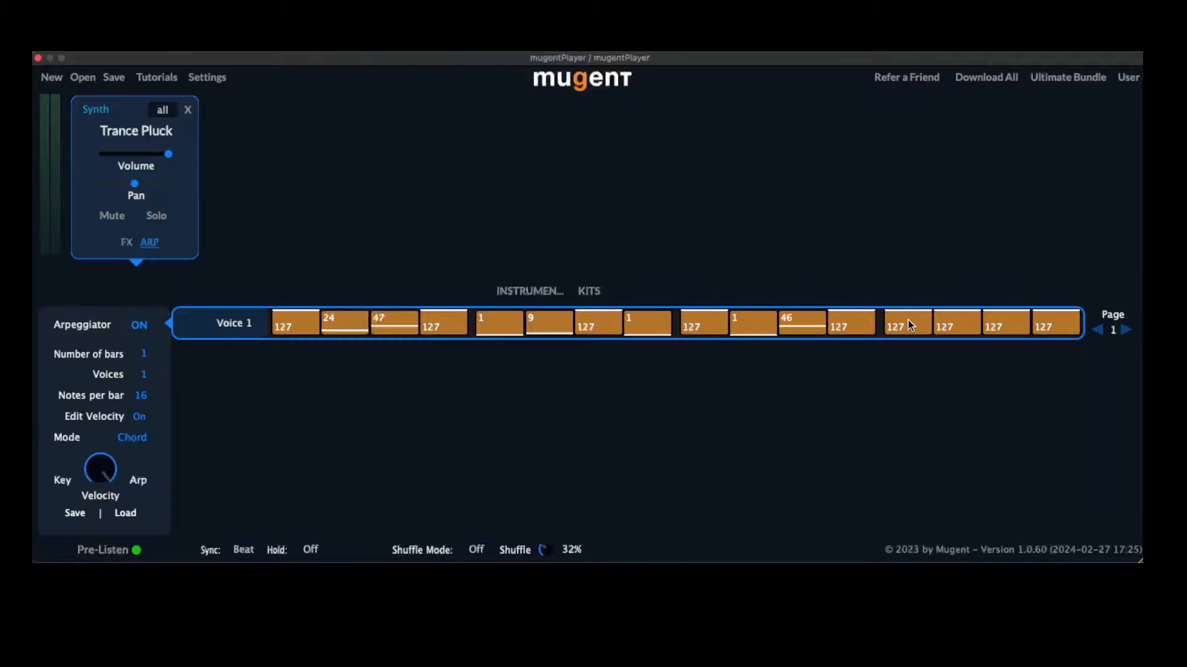
{"action": "left_click_drag", "start_coordinate": [917, 329], "coordinate": [965, 327]}
{"action": "left_click_drag", "start_coordinate": [1064, 327], "coordinate": [1065, 332]}
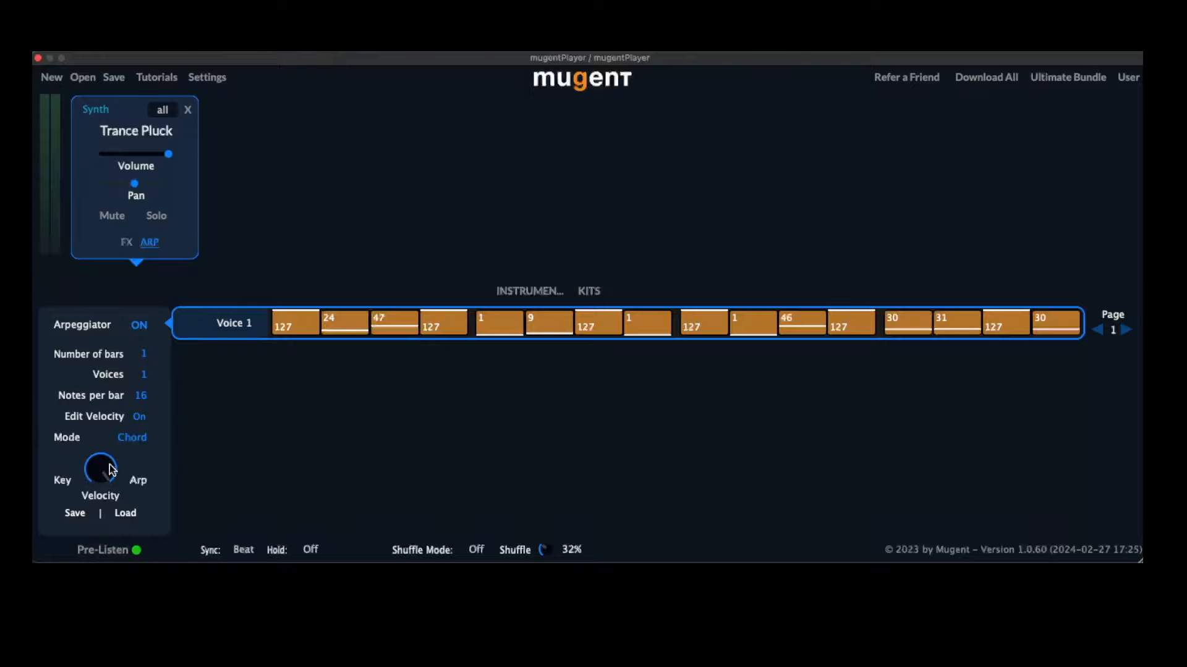
Step: Try the arpeggiator's Velocity balance at different positions between Key and Arp, and return it fully to Arp
{"action": "left_click_drag", "start_coordinate": [94, 552], "coordinate": [99, 612]}
{"action": "left_click_drag", "start_coordinate": [112, 398], "coordinate": [171, 204]}
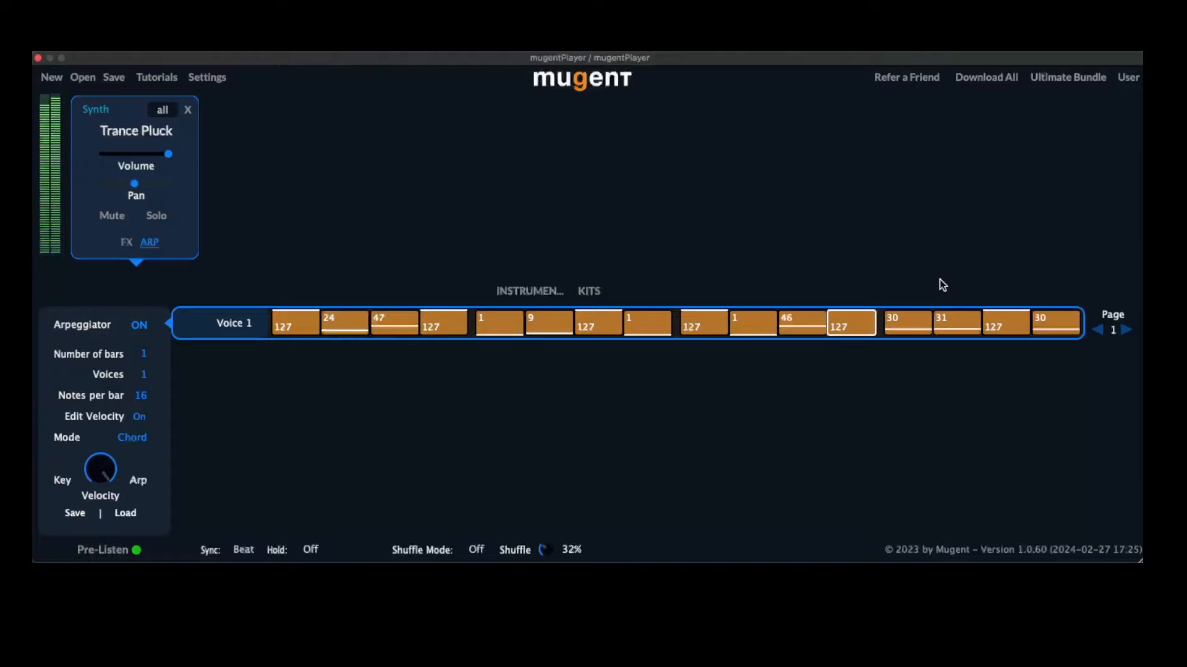
{"action": "left_click_drag", "start_coordinate": [103, 472], "coordinate": [103, 554]}
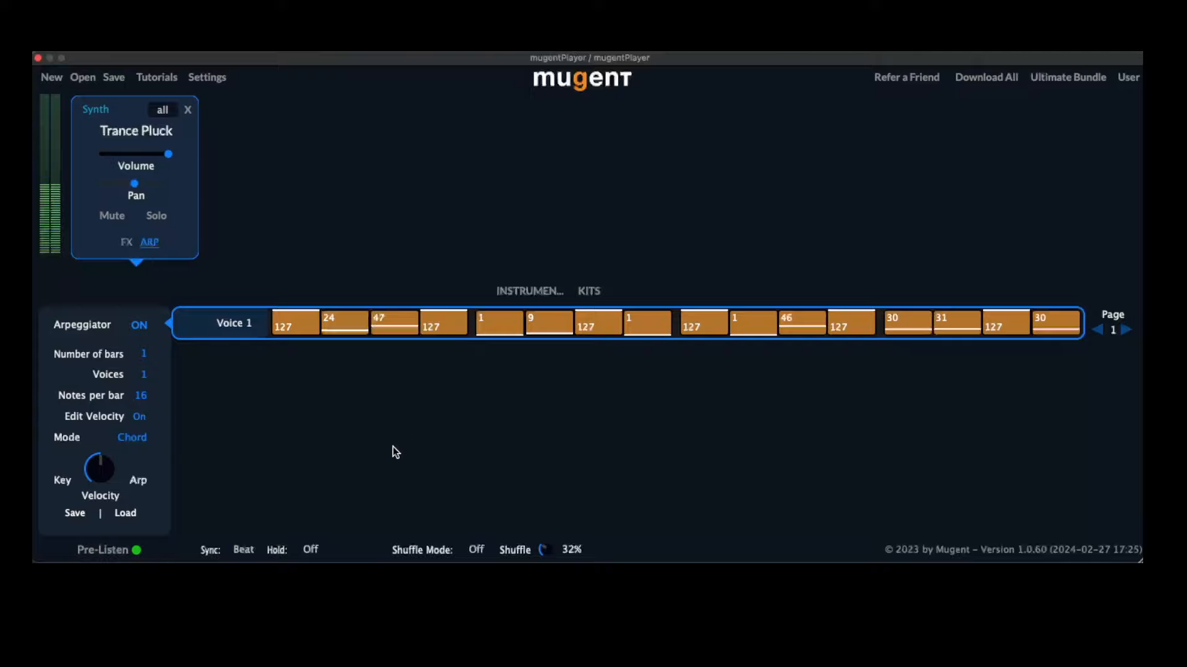
{"action": "left_click_drag", "start_coordinate": [100, 465], "coordinate": [115, 356]}
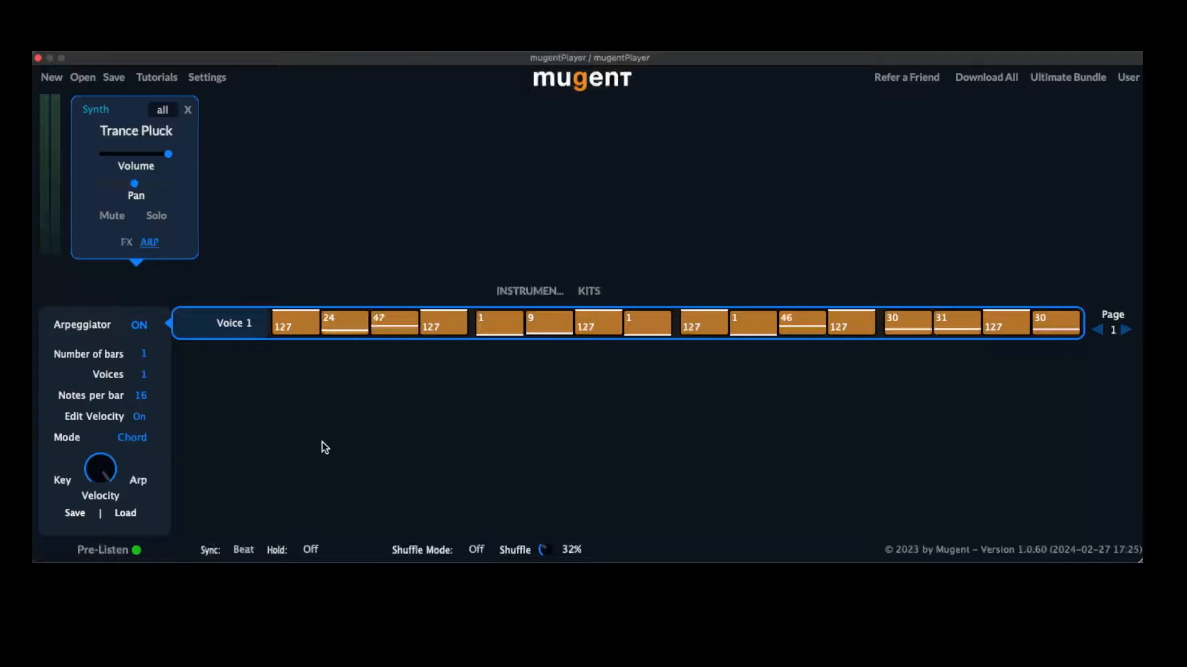
Step: Turn off velocity editing, clear steps 2–4, 10, 12 and 14–16, and lengthen step 1 to 1/6 + and step 11 to 1/8
{"action": "left_click", "coordinate": [140, 418]}
{"action": "left_click_drag", "start_coordinate": [350, 328], "coordinate": [379, 326]}
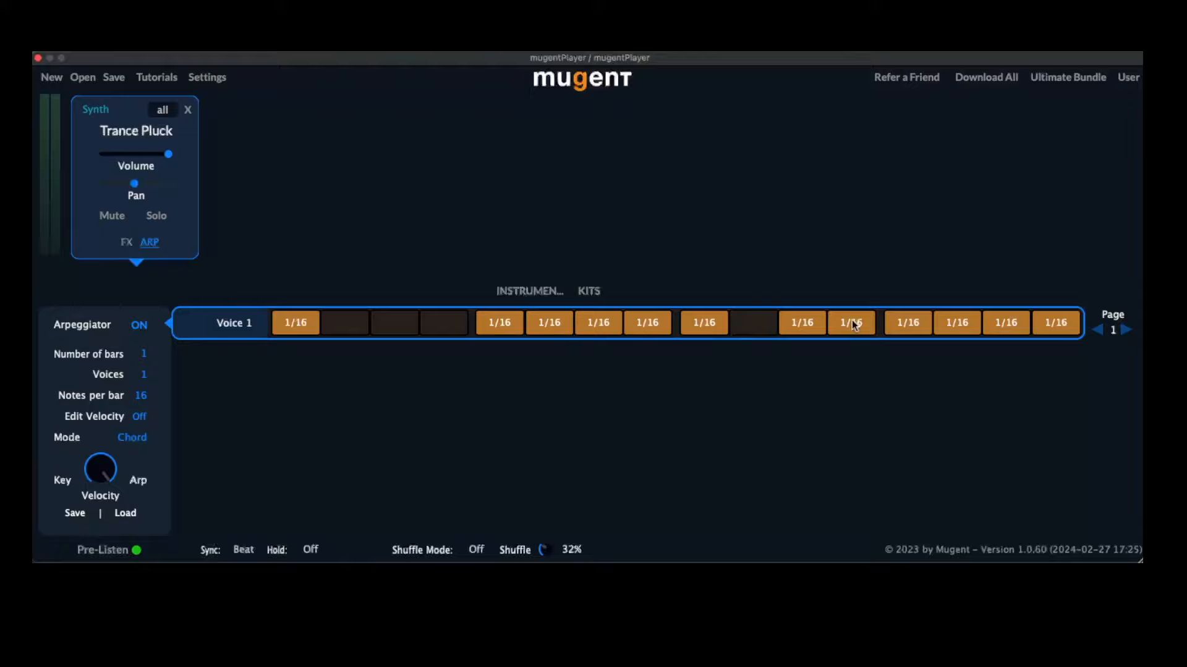
{"action": "left_click_drag", "start_coordinate": [969, 325], "coordinate": [1058, 324]}
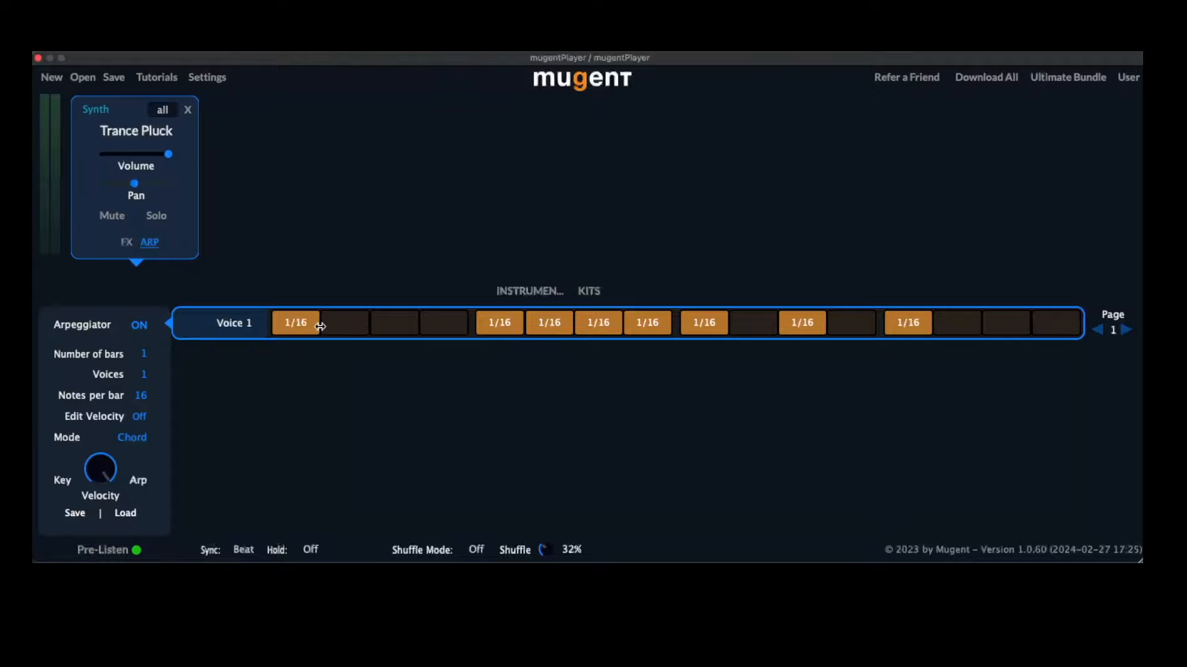
{"action": "left_click_drag", "start_coordinate": [320, 326], "coordinate": [421, 330]}
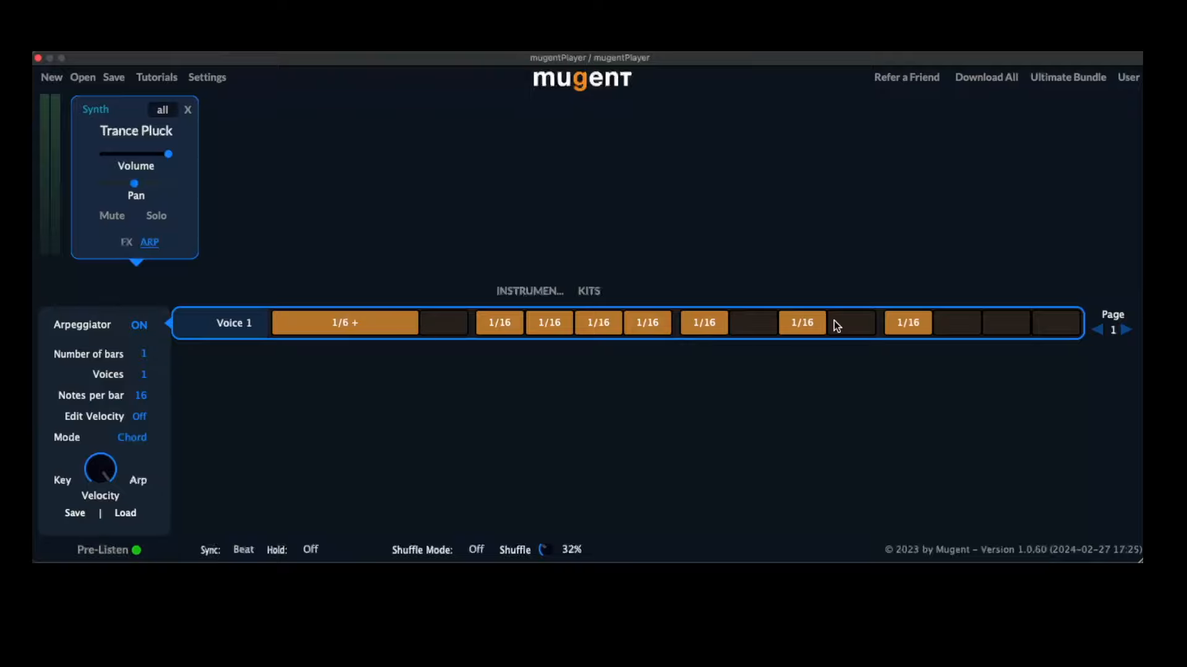
{"action": "left_click_drag", "start_coordinate": [822, 328], "coordinate": [873, 328]}
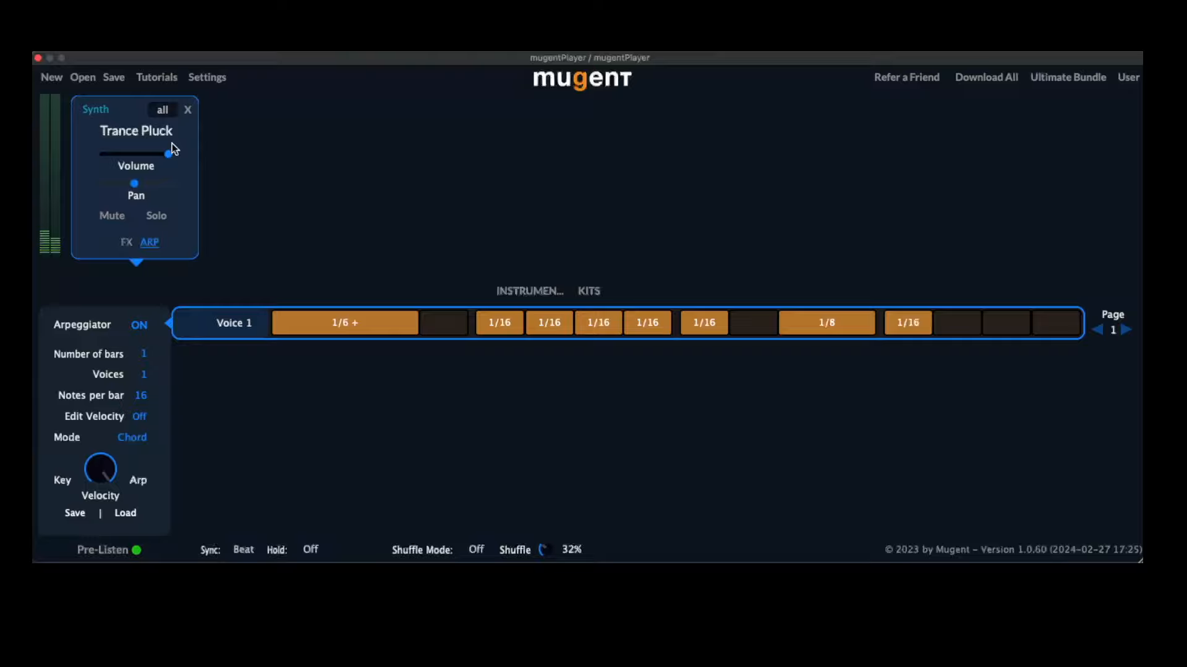
Step: Replace Trance Pluck with House Organ from the Keys category and turn on its arpeggiator
{"action": "left_click", "coordinate": [186, 111]}
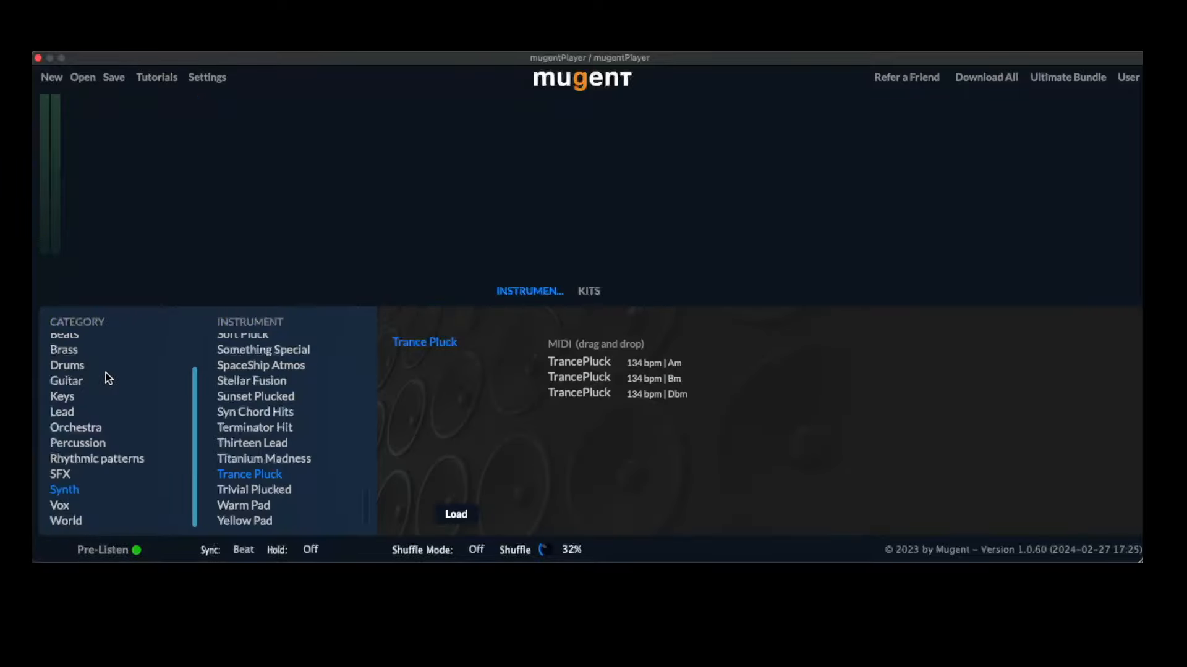
{"action": "left_click", "coordinate": [65, 397]}
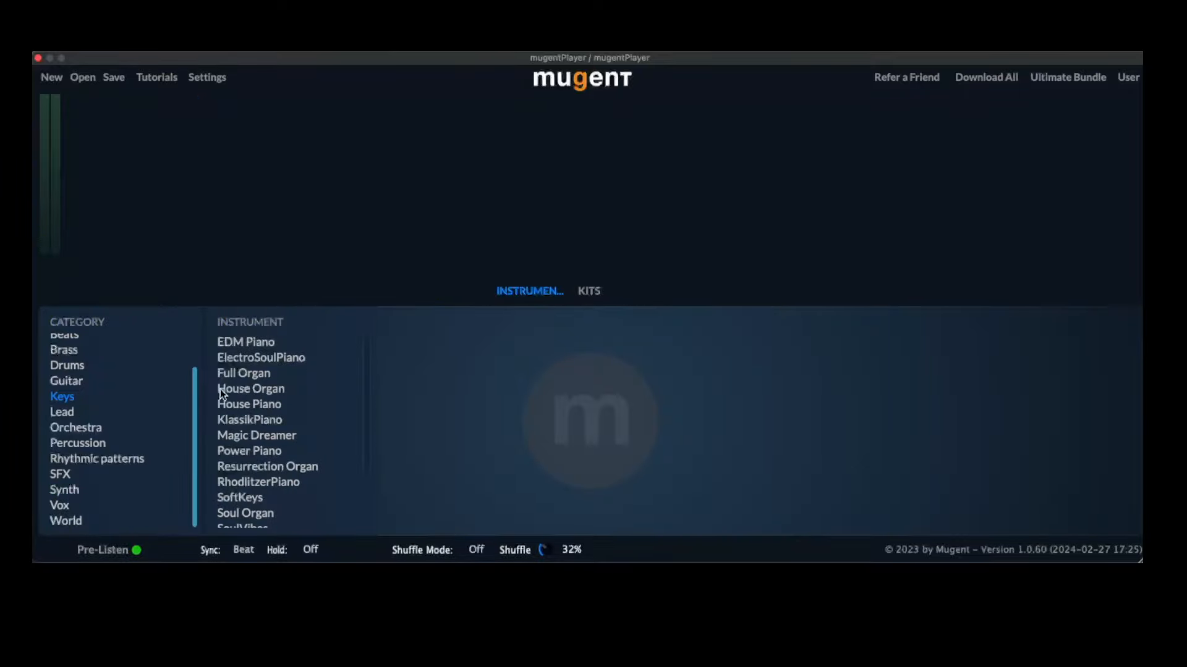
{"action": "left_click", "coordinate": [271, 359]}
{"action": "left_click", "coordinate": [261, 373]}
{"action": "left_click", "coordinate": [261, 389]}
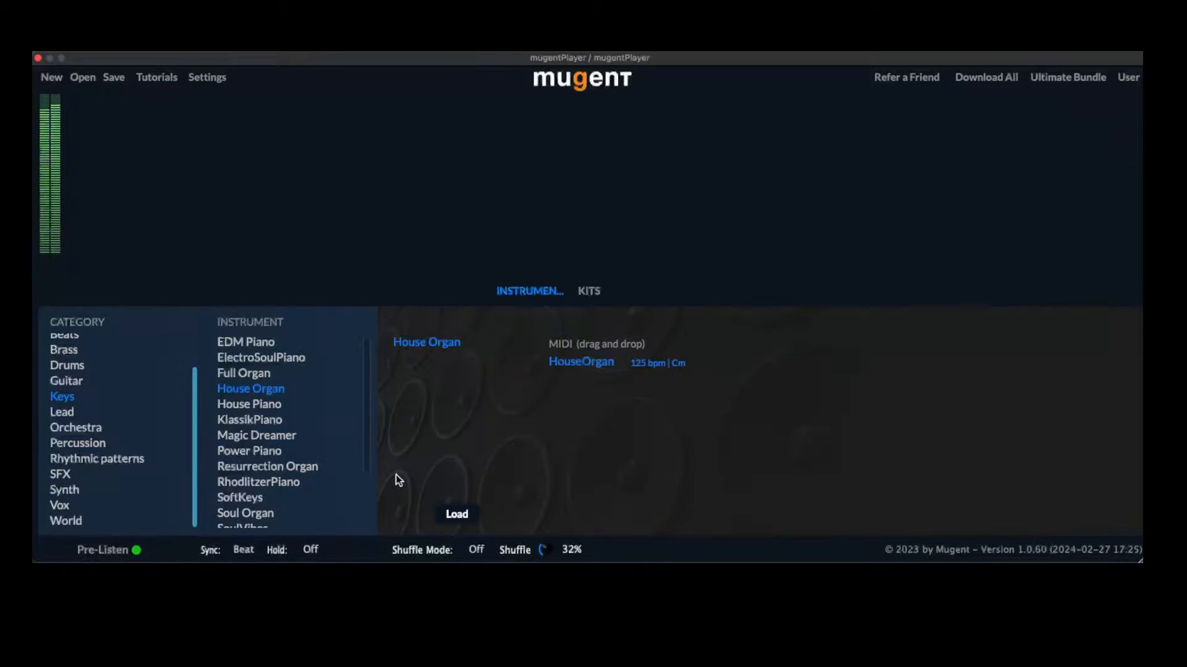
{"action": "left_click", "coordinate": [457, 515]}
{"action": "left_click", "coordinate": [149, 242]}
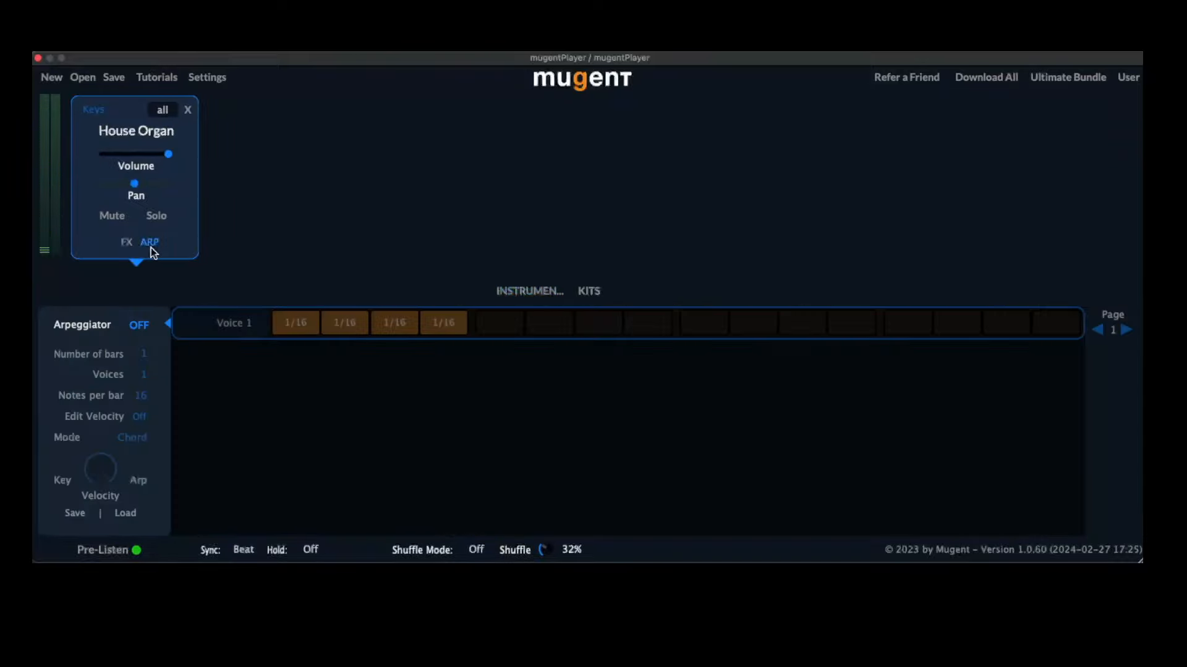
{"action": "left_click", "coordinate": [140, 325]}
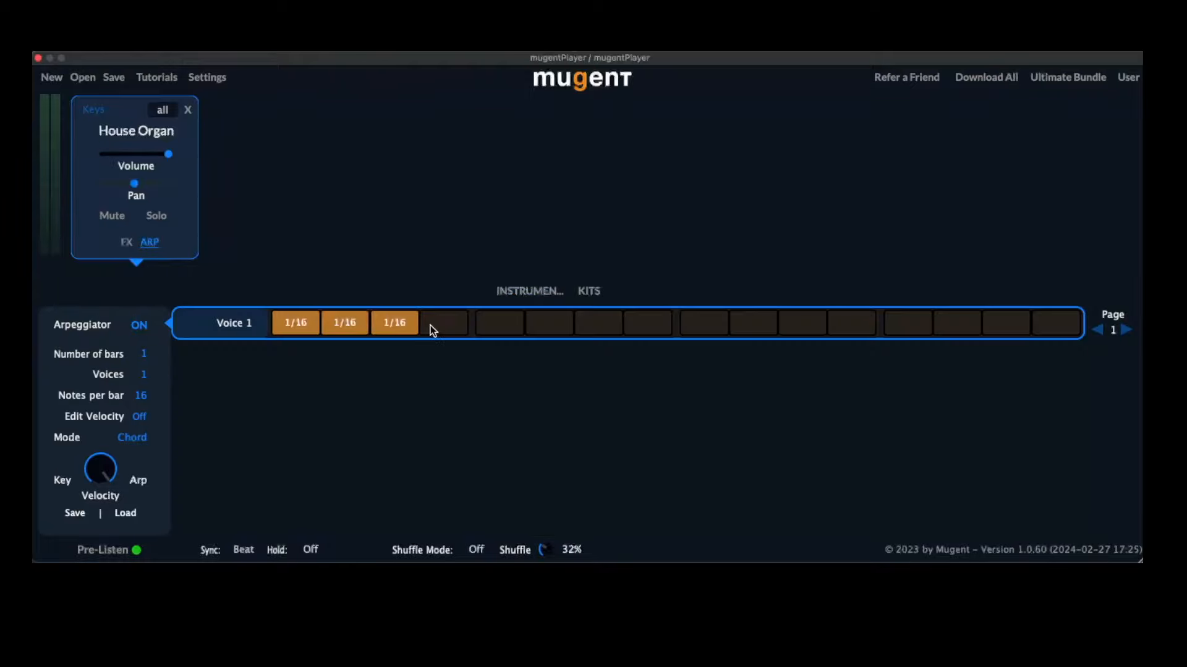
Step: Arrange Voice 1 with 1/16 notes on steps 1, 5, 9 and 12–16, and 1/8 notes on steps 3 and 7
{"action": "left_click", "coordinate": [501, 327]}
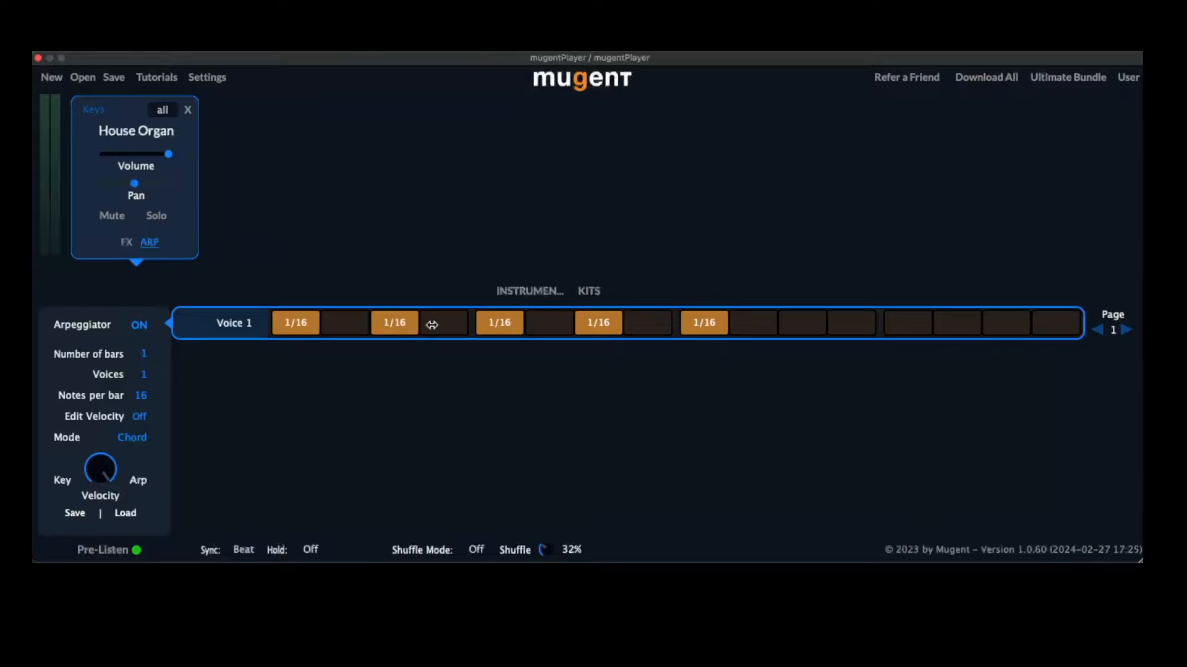
{"action": "left_click_drag", "start_coordinate": [432, 324], "coordinate": [469, 325]}
{"action": "left_click_drag", "start_coordinate": [618, 325], "coordinate": [675, 326]}
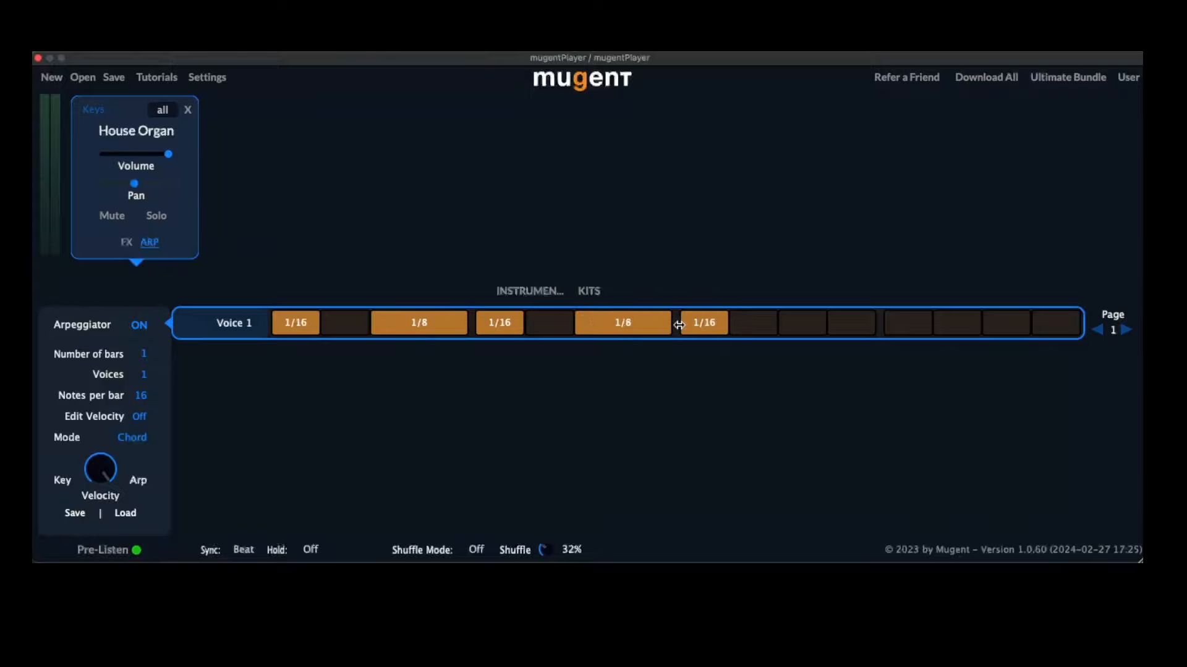
{"action": "left_click_drag", "start_coordinate": [882, 331], "coordinate": [1137, 318]}
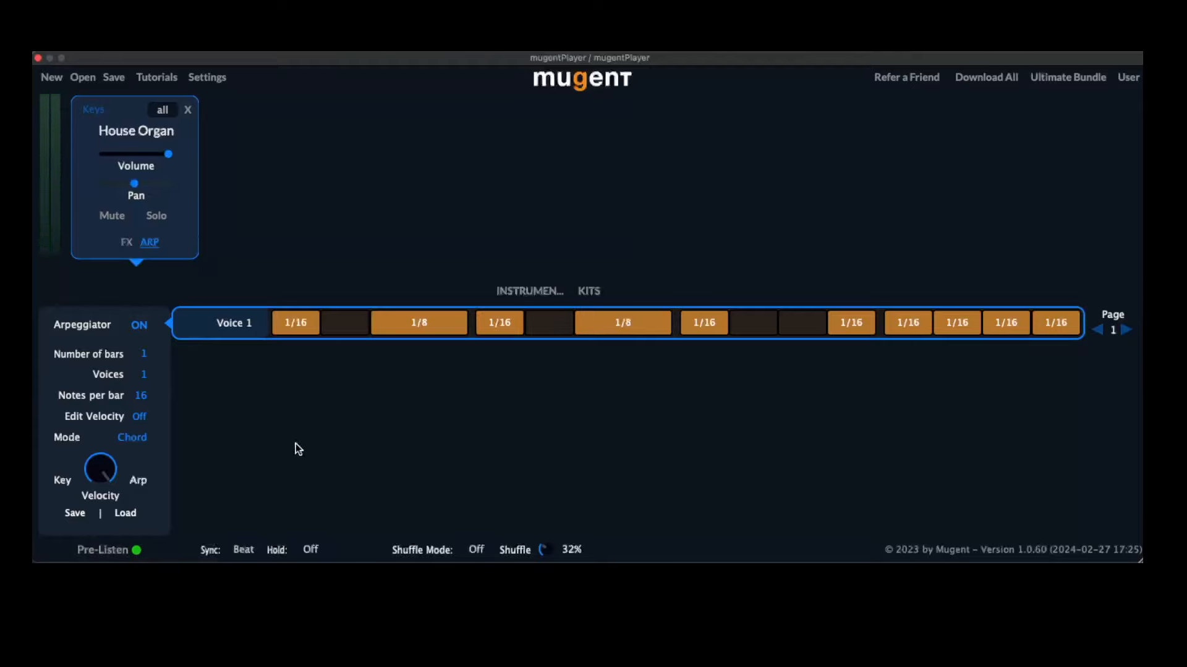
Step: Try the Up, Down, and Up & Down arpeggiator modes, and return the mode to Chord
{"action": "left_click", "coordinate": [144, 438]}
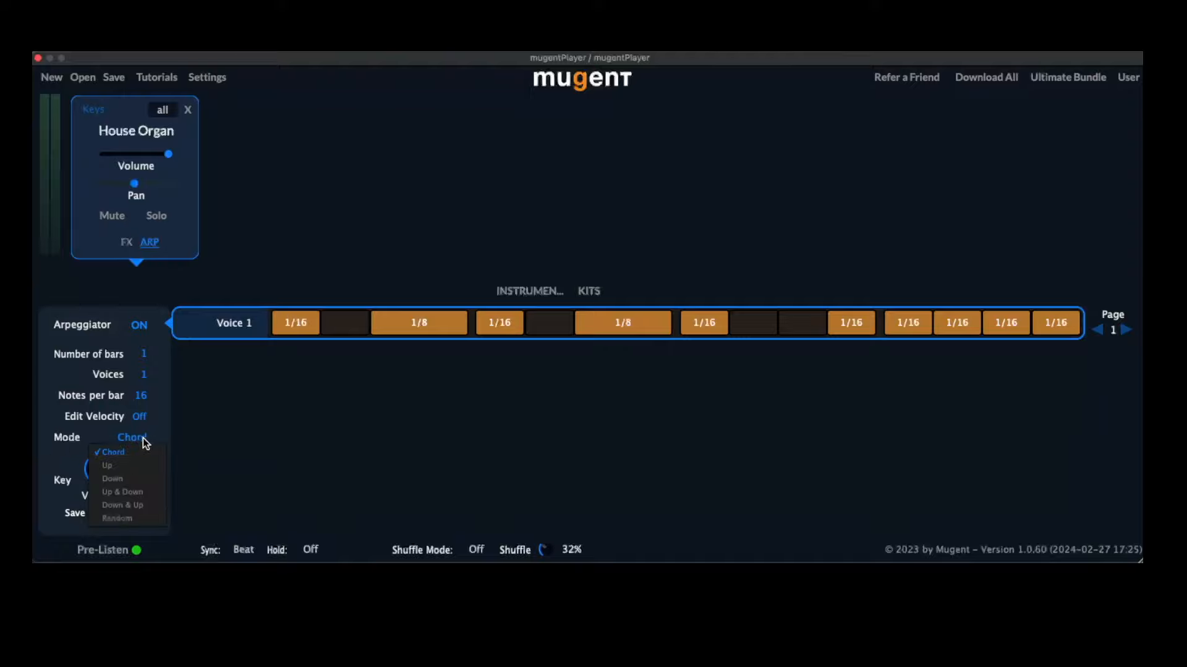
{"action": "left_click", "coordinate": [110, 467]}
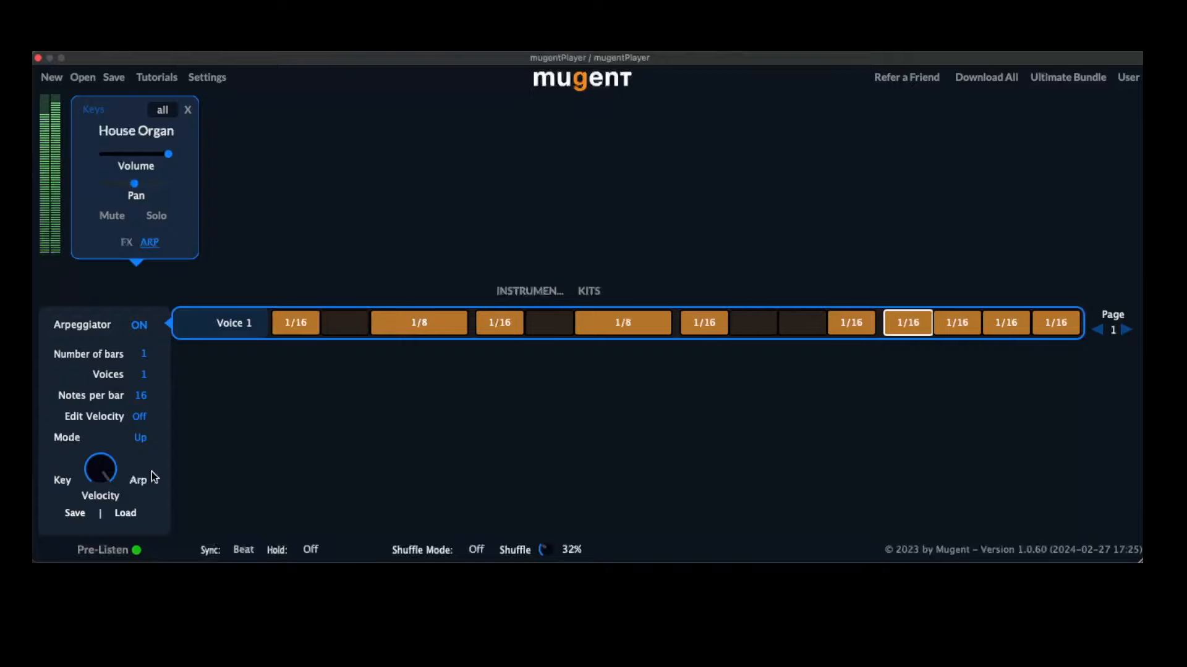
{"action": "left_click", "coordinate": [146, 440]}
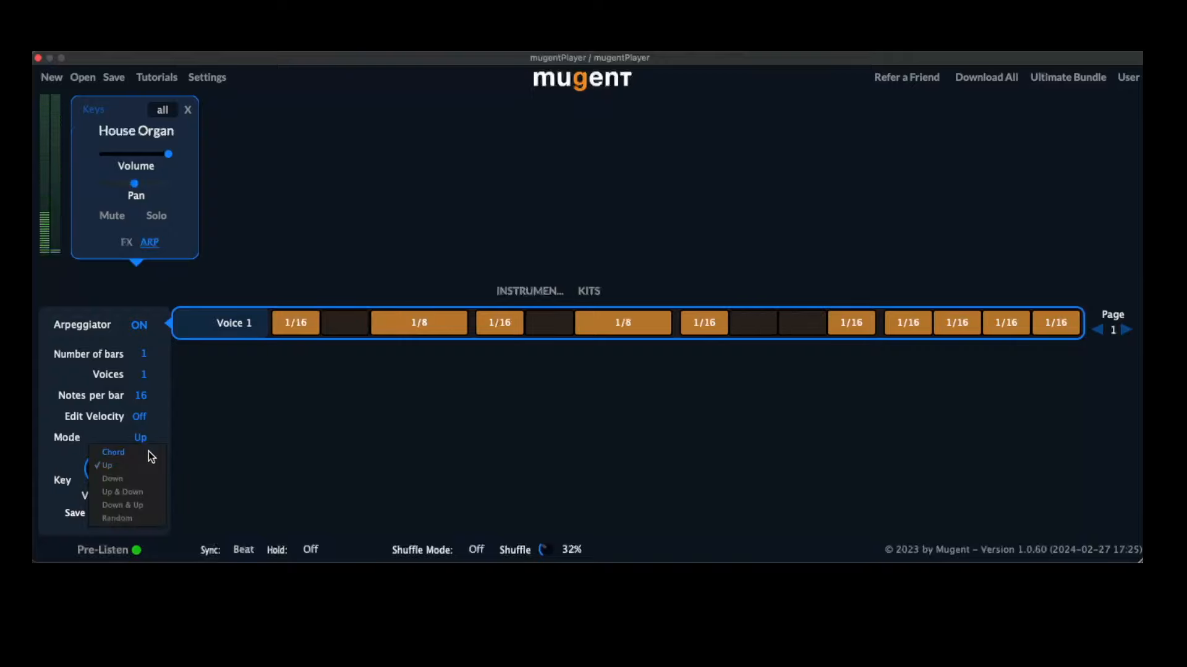
{"action": "left_click", "coordinate": [148, 452]}
{"action": "left_click", "coordinate": [152, 442]}
{"action": "left_click", "coordinate": [133, 480]}
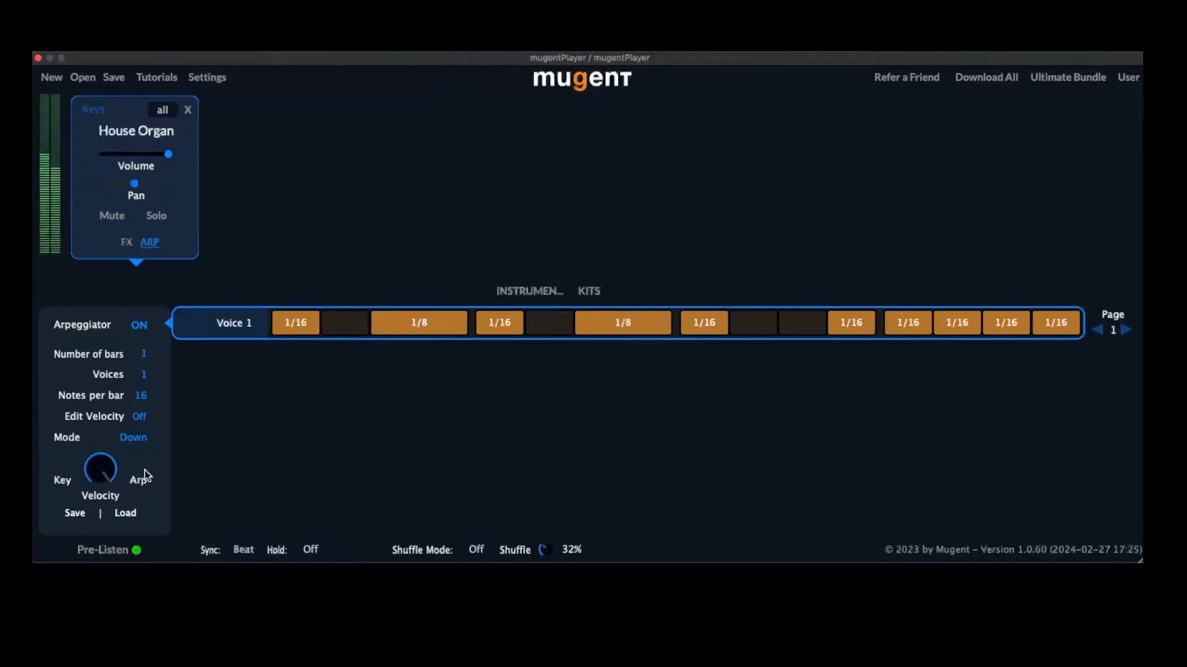
{"action": "left_click", "coordinate": [137, 439]}
{"action": "left_click", "coordinate": [135, 492]}
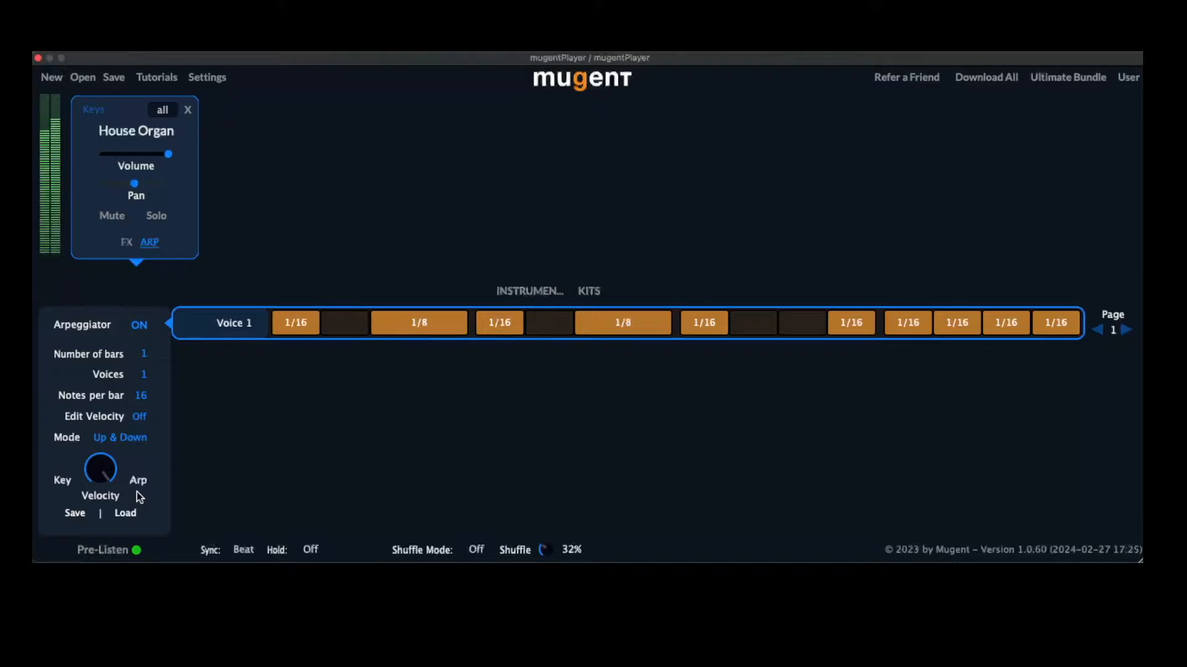
{"action": "left_click", "coordinate": [106, 438]}
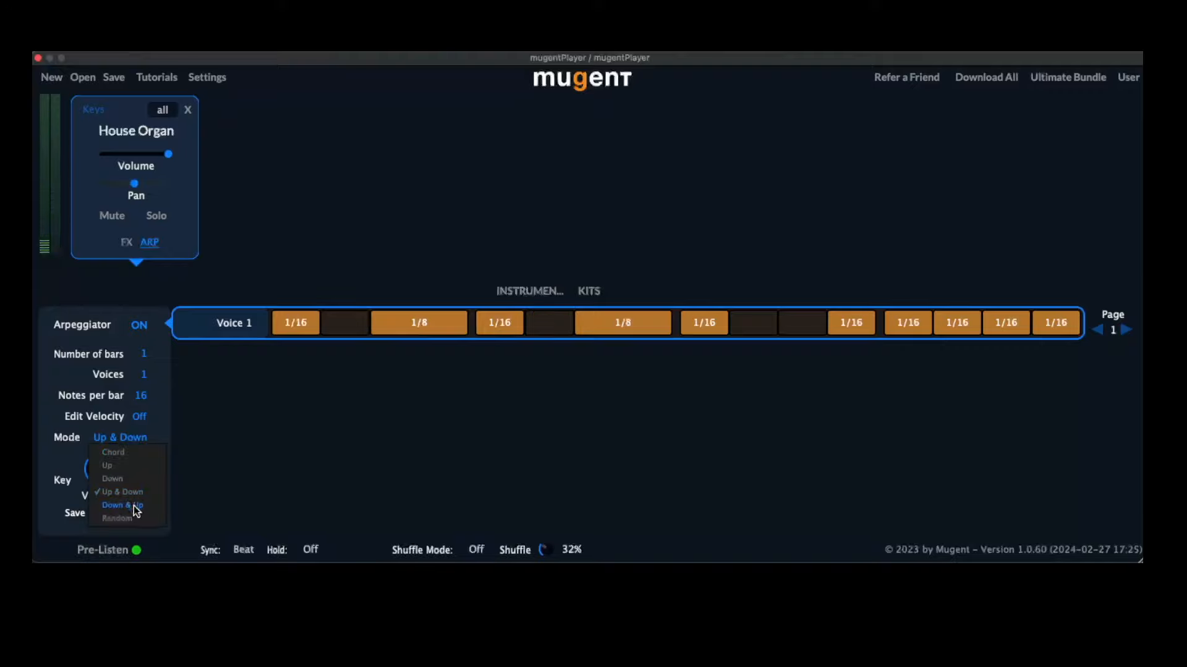
{"action": "left_click", "coordinate": [136, 456]}
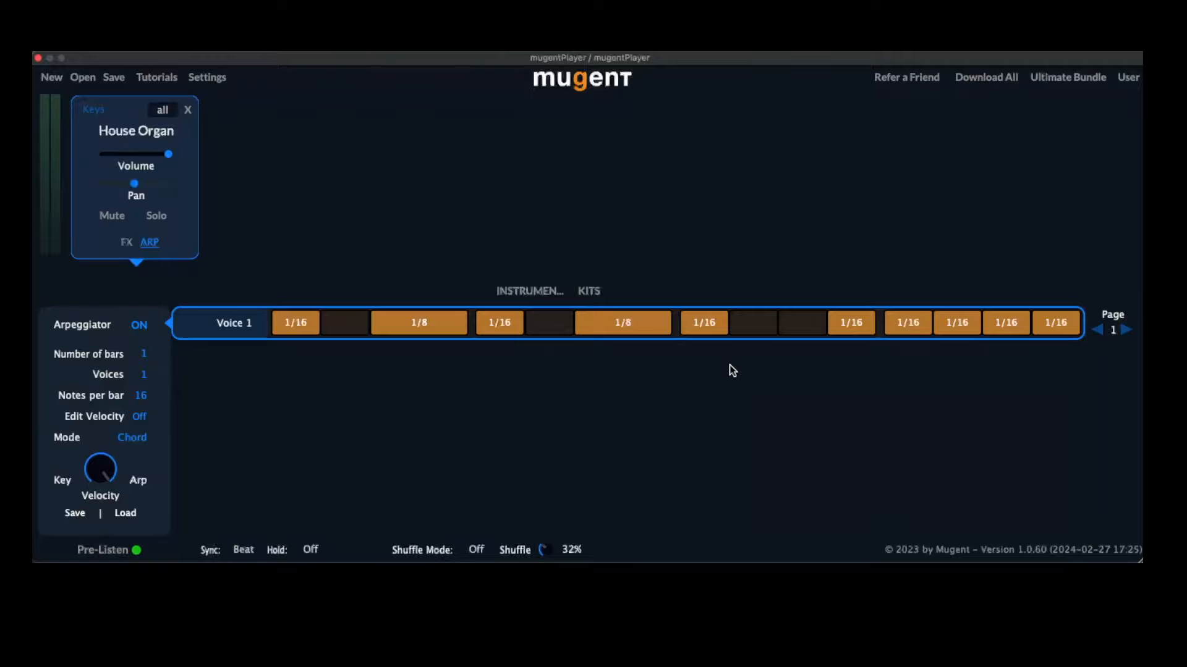
Step: Set the arpeggiator's number of bars to 2
{"action": "left_click", "coordinate": [144, 353]}
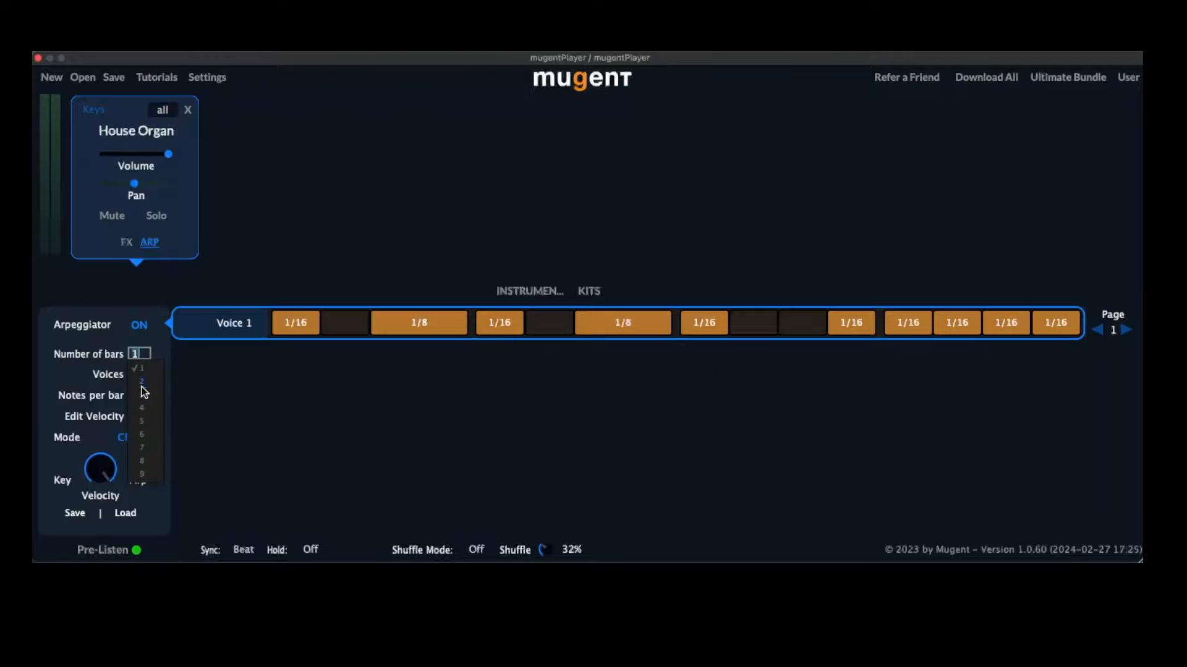
{"action": "left_click", "coordinate": [337, 374]}
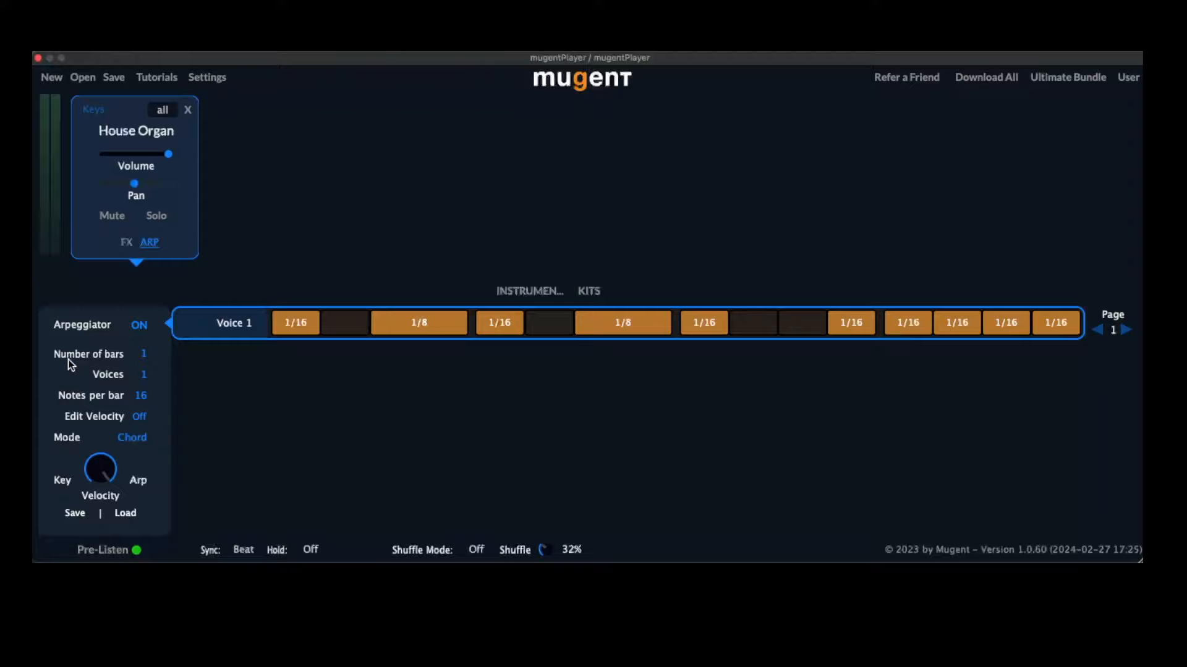
{"action": "left_click", "coordinate": [144, 355]}
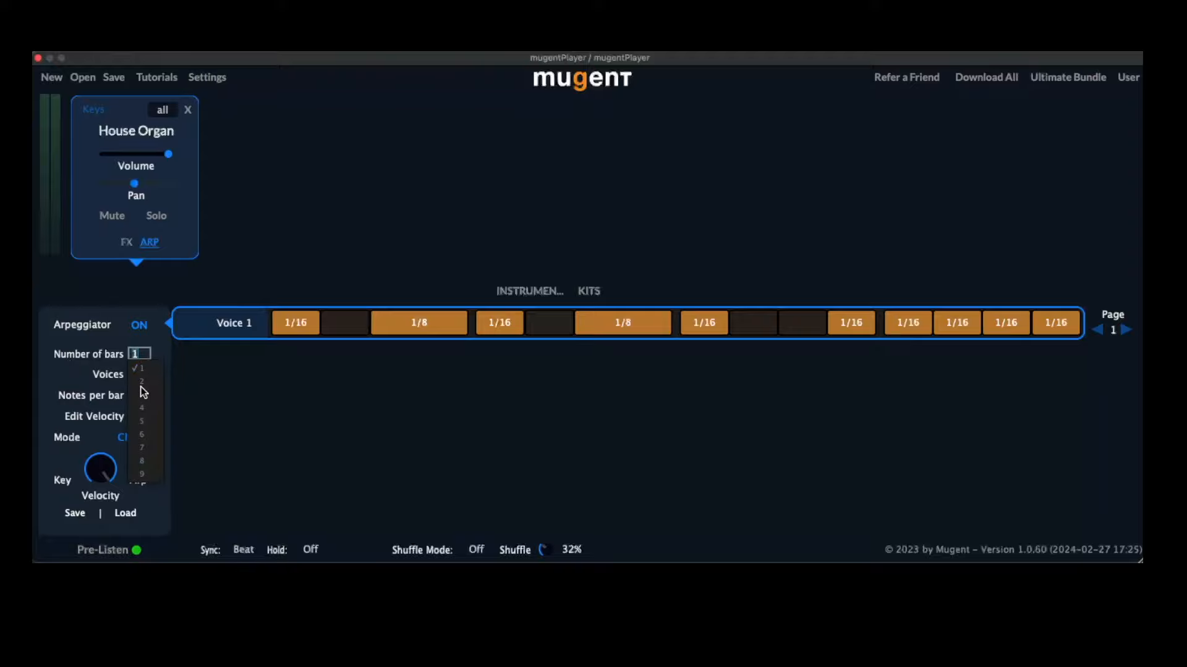
{"action": "left_click", "coordinate": [142, 382]}
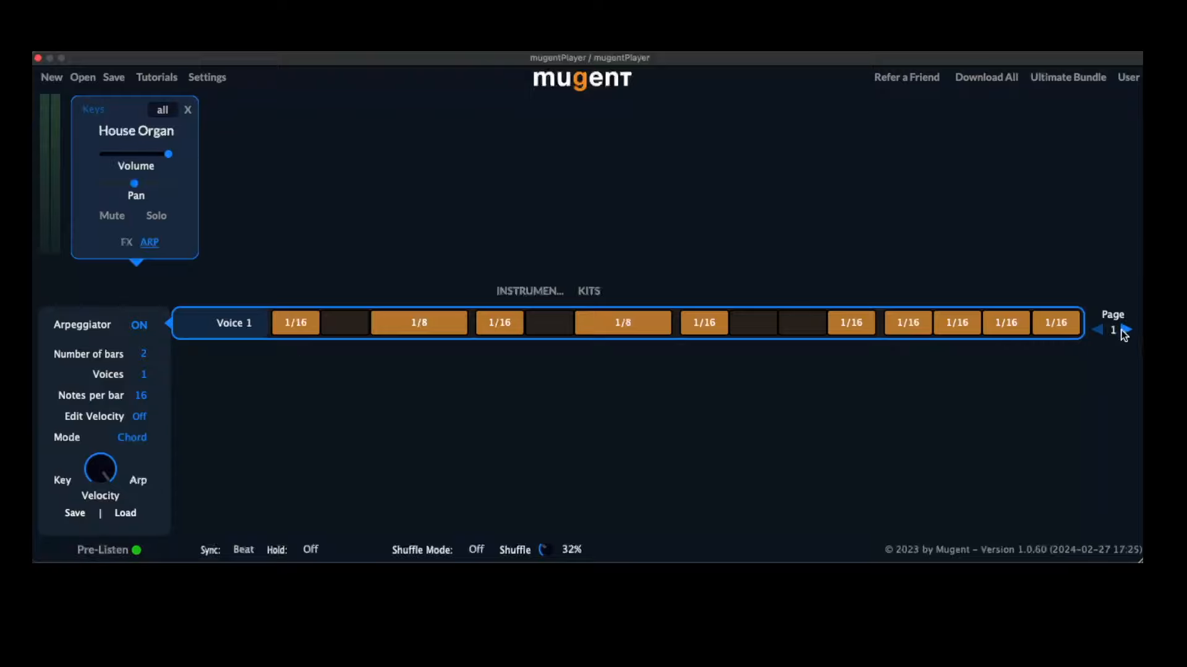
Step: On pattern page 2, add 1/16 notes on steps 5–8 and a 1/6 + note starting at step 12, and return to page 1
{"action": "left_click", "coordinate": [1124, 332]}
{"action": "left_click_drag", "start_coordinate": [495, 329], "coordinate": [662, 335]}
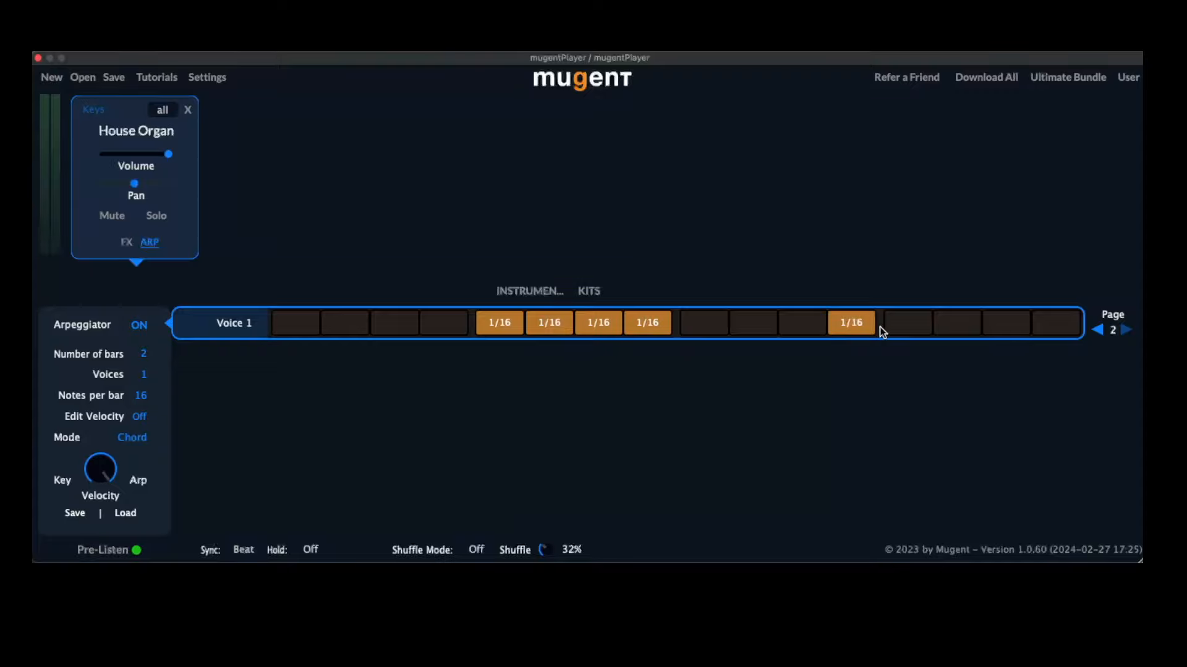
{"action": "left_click_drag", "start_coordinate": [876, 325], "coordinate": [1000, 322]}
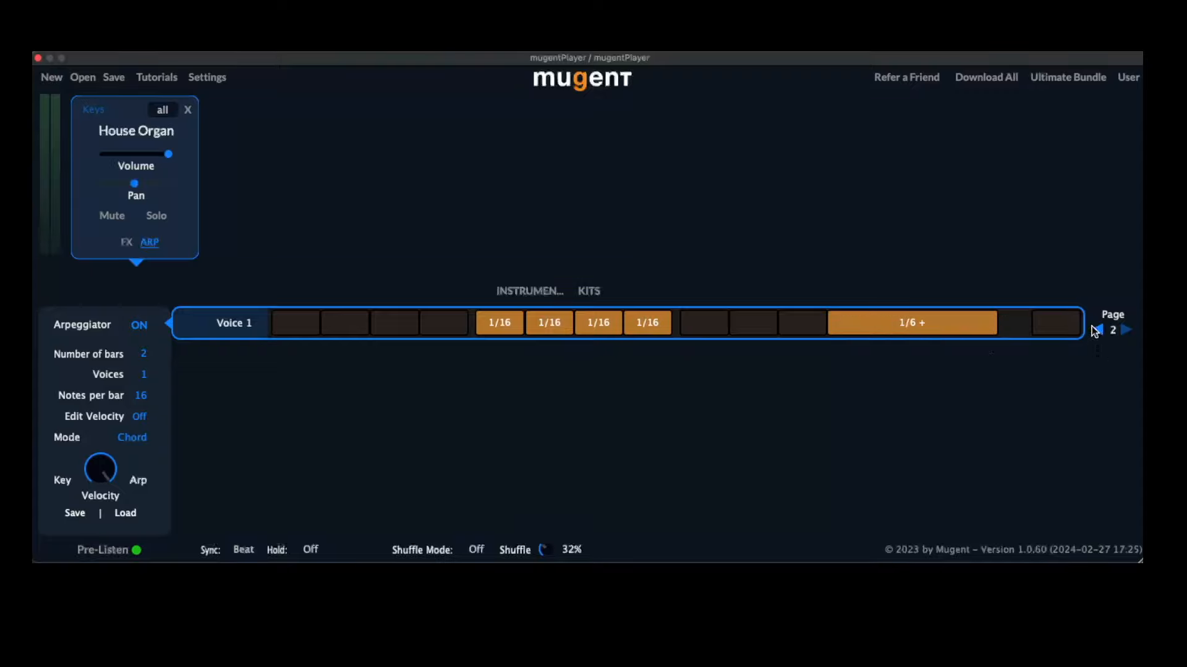
{"action": "left_click", "coordinate": [1098, 331]}
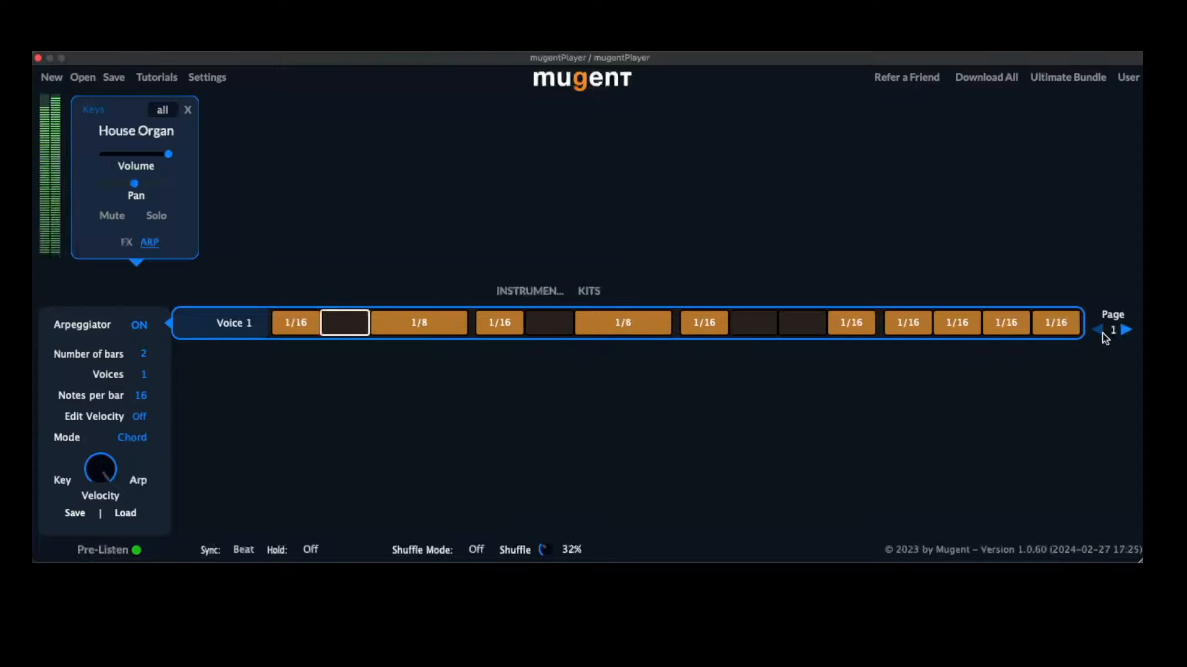
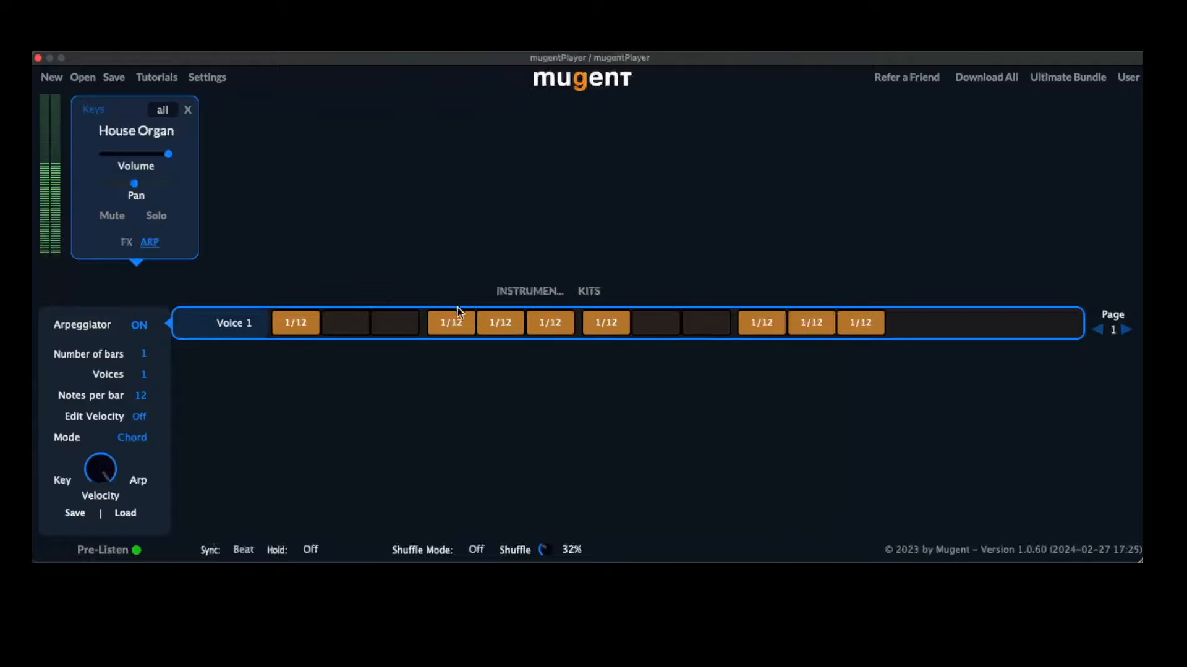
{"action": "left_click", "coordinate": [140, 396]}
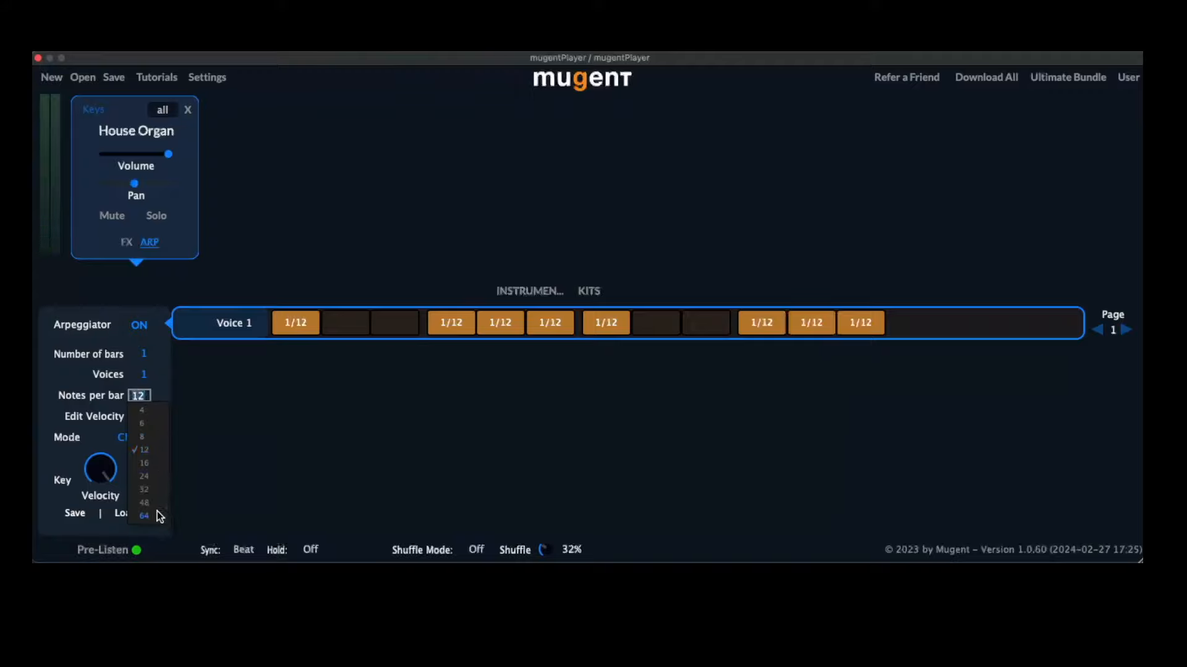
{"action": "left_click", "coordinate": [398, 403]}
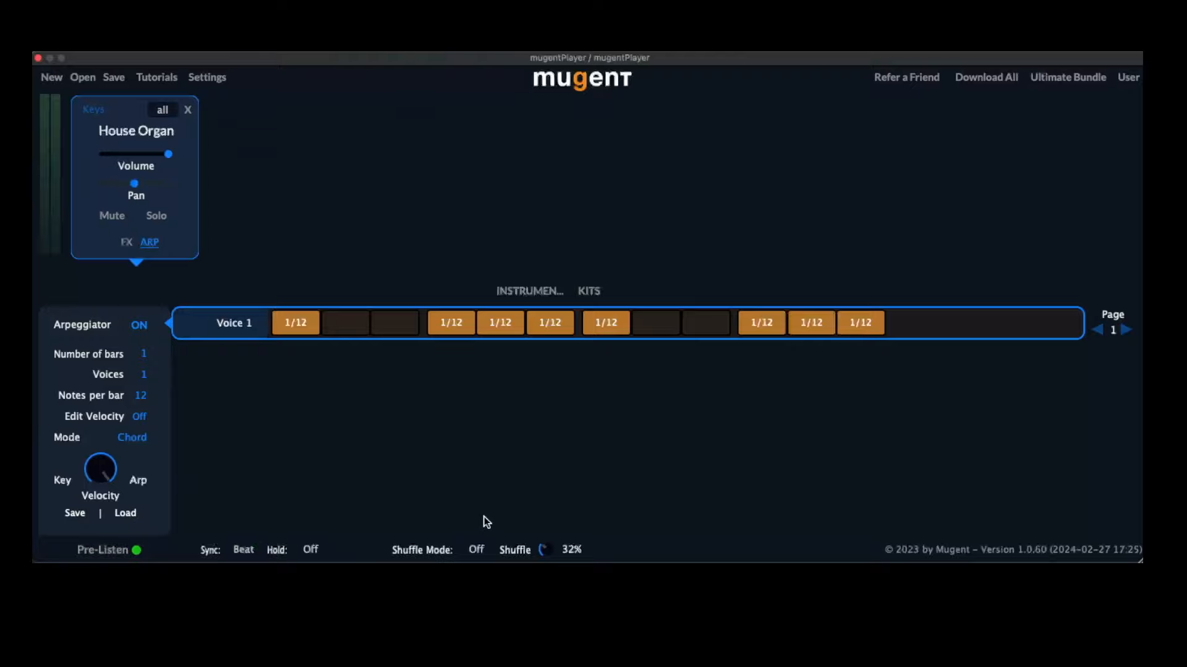
Step: Replace House Organ with House Piano from the Keys category and turn on its arpeggiator
{"action": "left_click", "coordinate": [189, 111]}
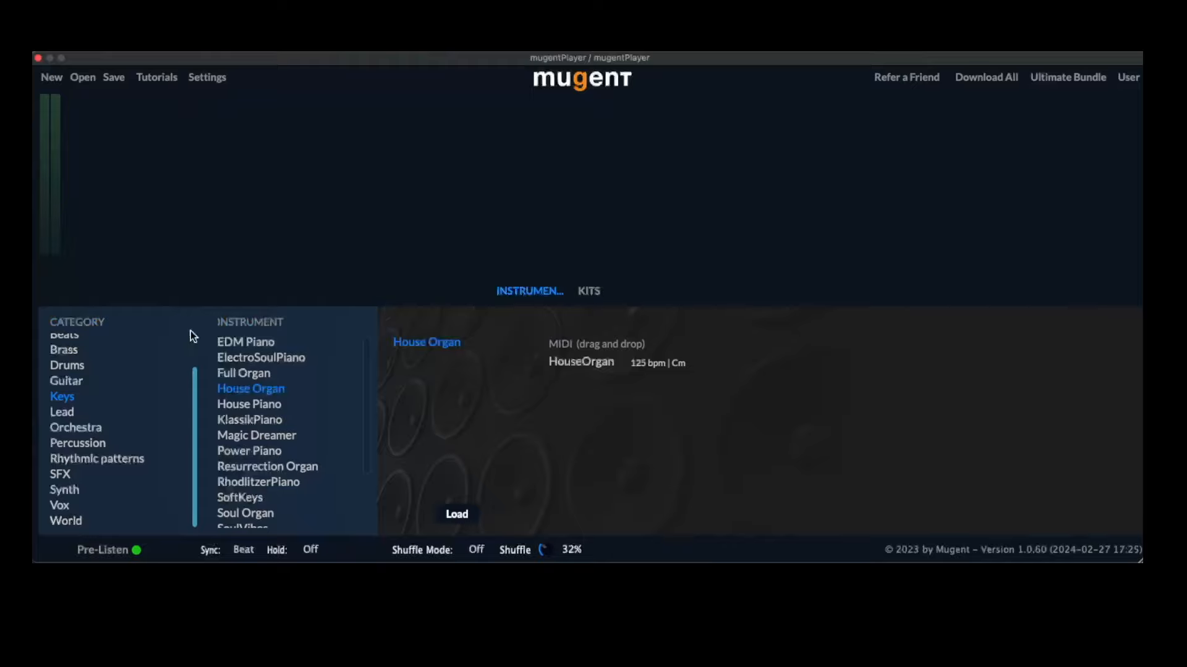
{"action": "left_click", "coordinate": [269, 406]}
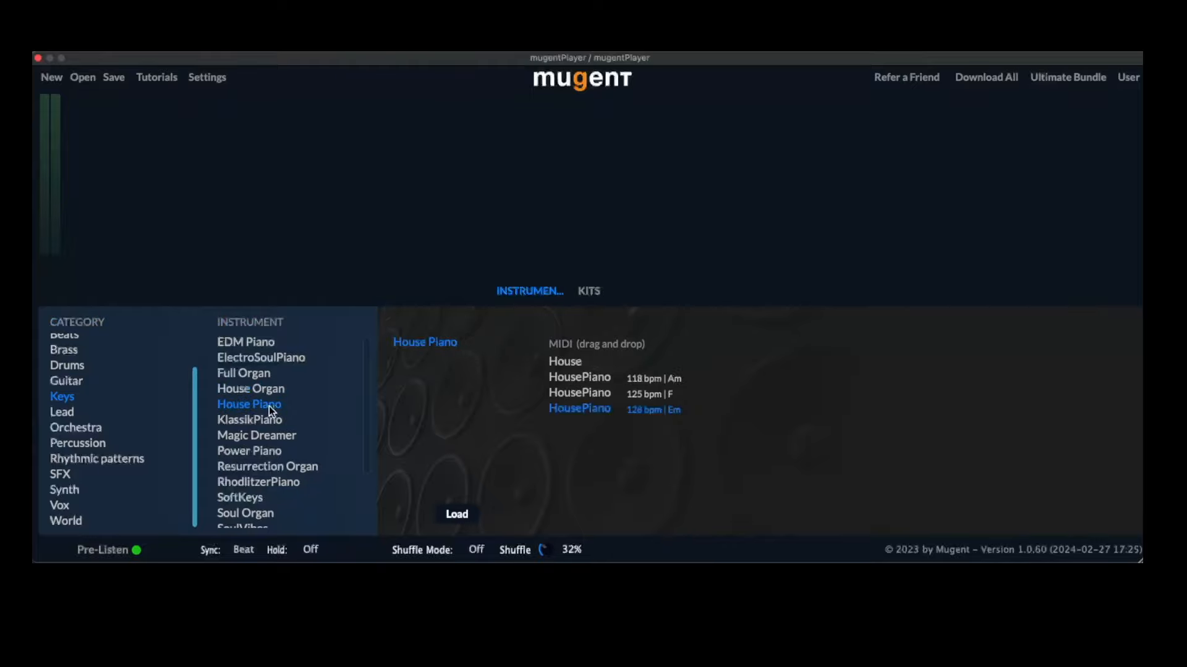
{"action": "left_click", "coordinate": [453, 516]}
{"action": "left_click", "coordinate": [149, 242]}
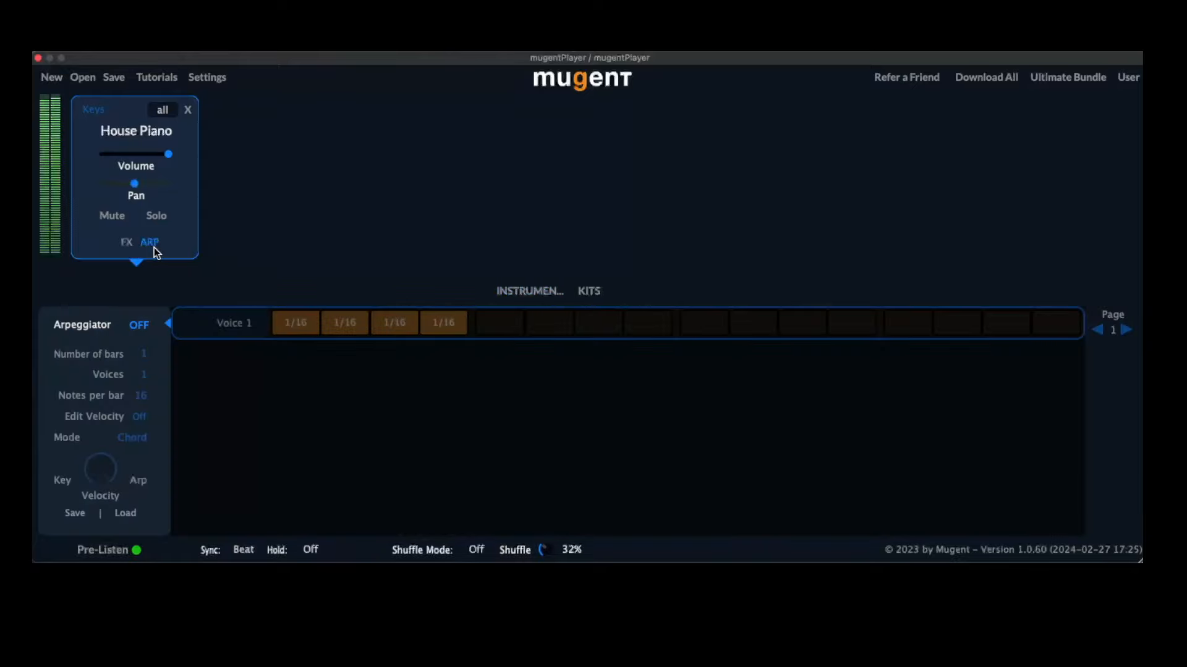
{"action": "left_click", "coordinate": [142, 325]}
Step: Arrange Voice 1 of House Piano with 1/16 notes on steps 1, 3, 4, 6, 9, 12 and 15
{"action": "left_click", "coordinate": [331, 321]}
{"action": "left_click", "coordinate": [397, 322]}
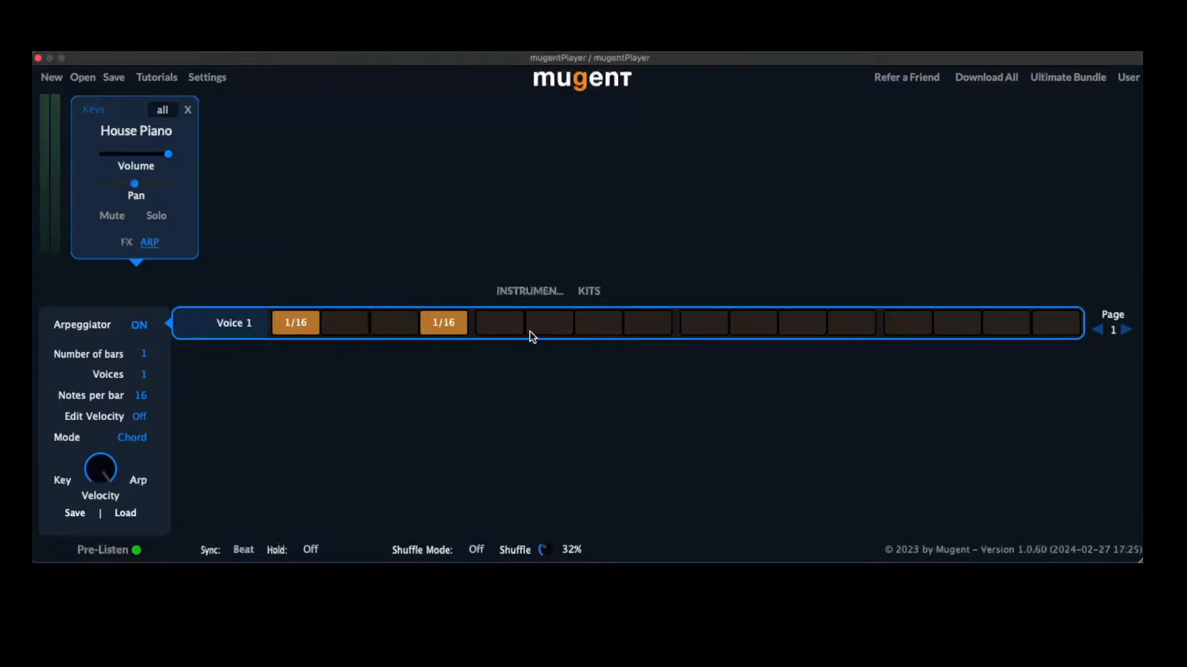
{"action": "left_click", "coordinate": [558, 328]}
{"action": "left_click", "coordinate": [705, 332]}
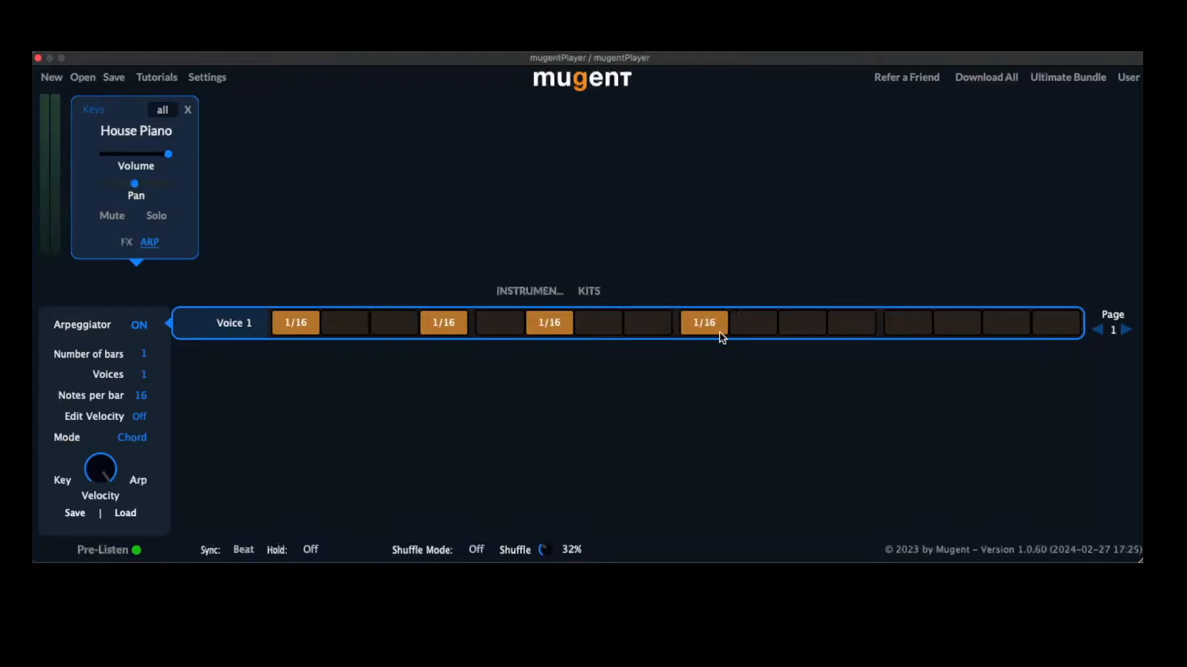
{"action": "left_click", "coordinate": [857, 334]}
{"action": "left_click", "coordinate": [995, 336]}
{"action": "left_click", "coordinate": [409, 327]}
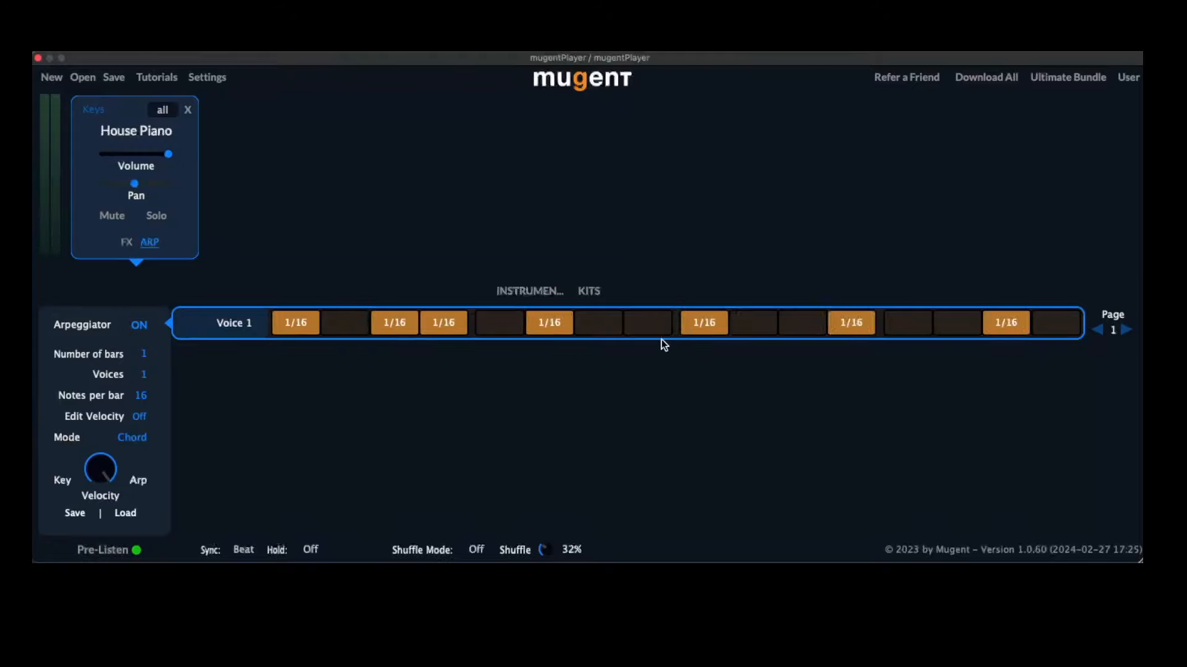
Step: Add 1/16 notes on steps 8 and 14 of Voice 1, and set velocities of 18, 29 and 1 on steps 3, 8 and 14
{"action": "left_click", "coordinate": [661, 334]}
{"action": "left_click", "coordinate": [968, 331]}
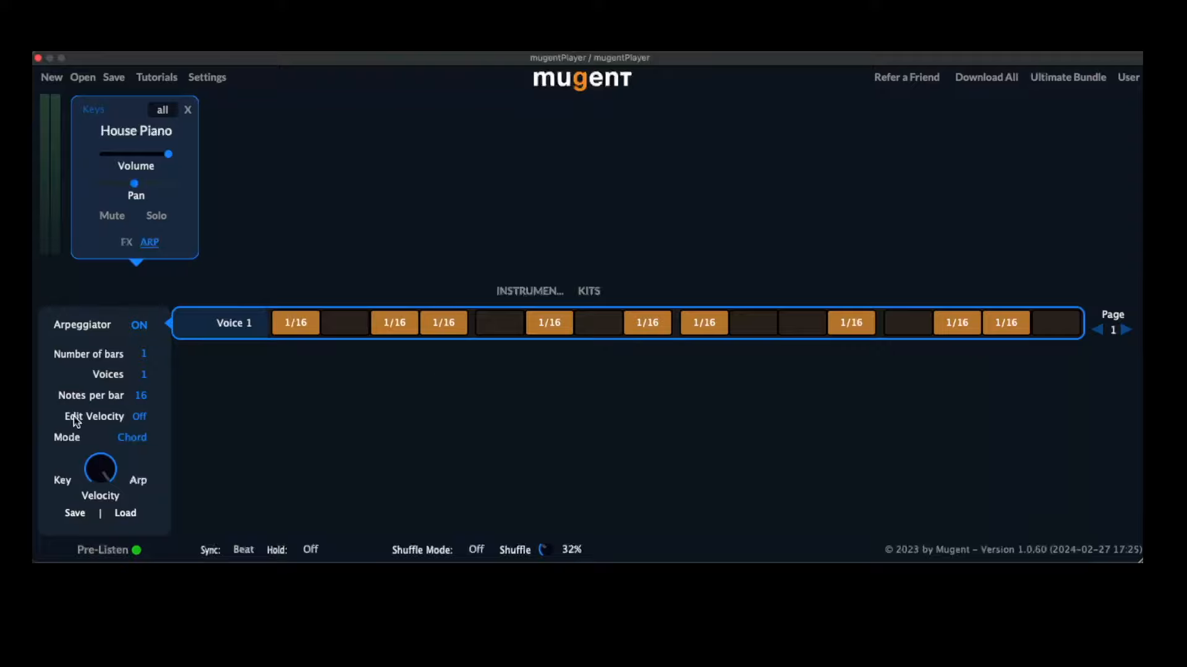
{"action": "left_click", "coordinate": [138, 416]}
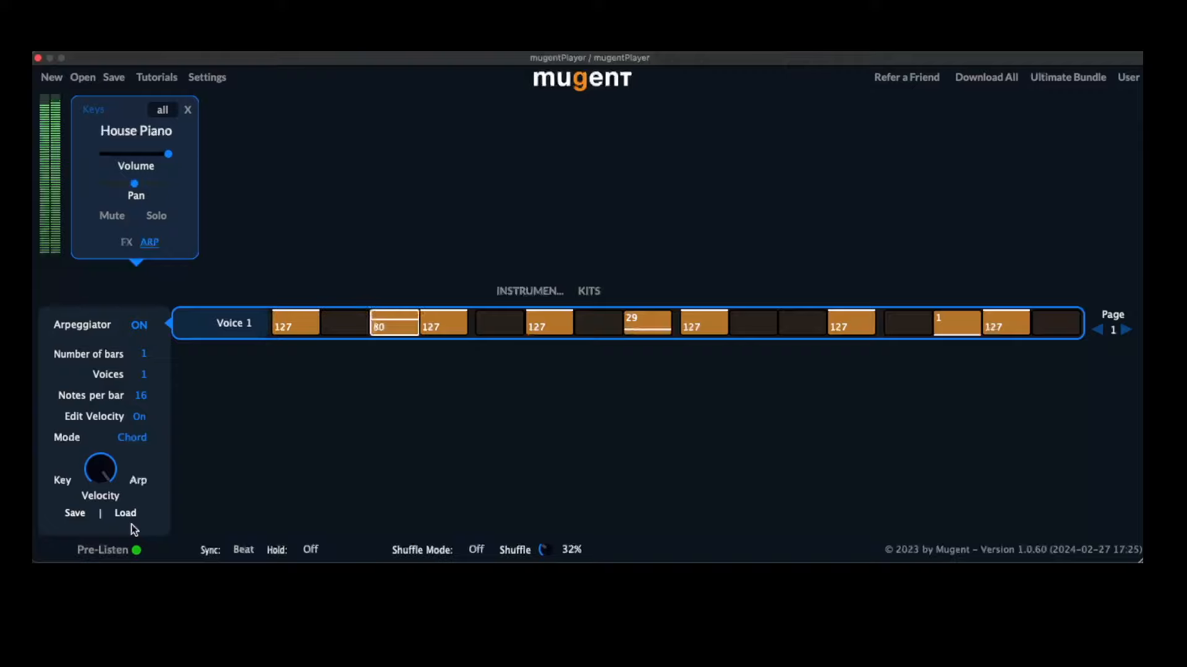
{"action": "left_click", "coordinate": [393, 324]}
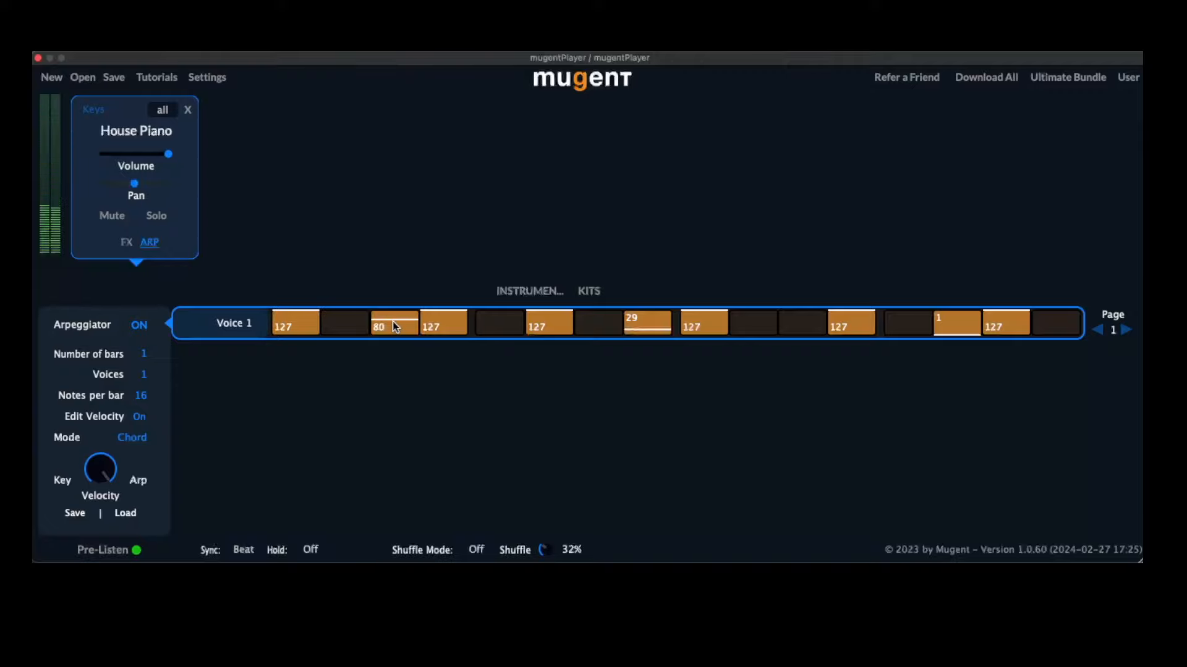
{"action": "left_click_drag", "start_coordinate": [395, 325], "coordinate": [395, 332]}
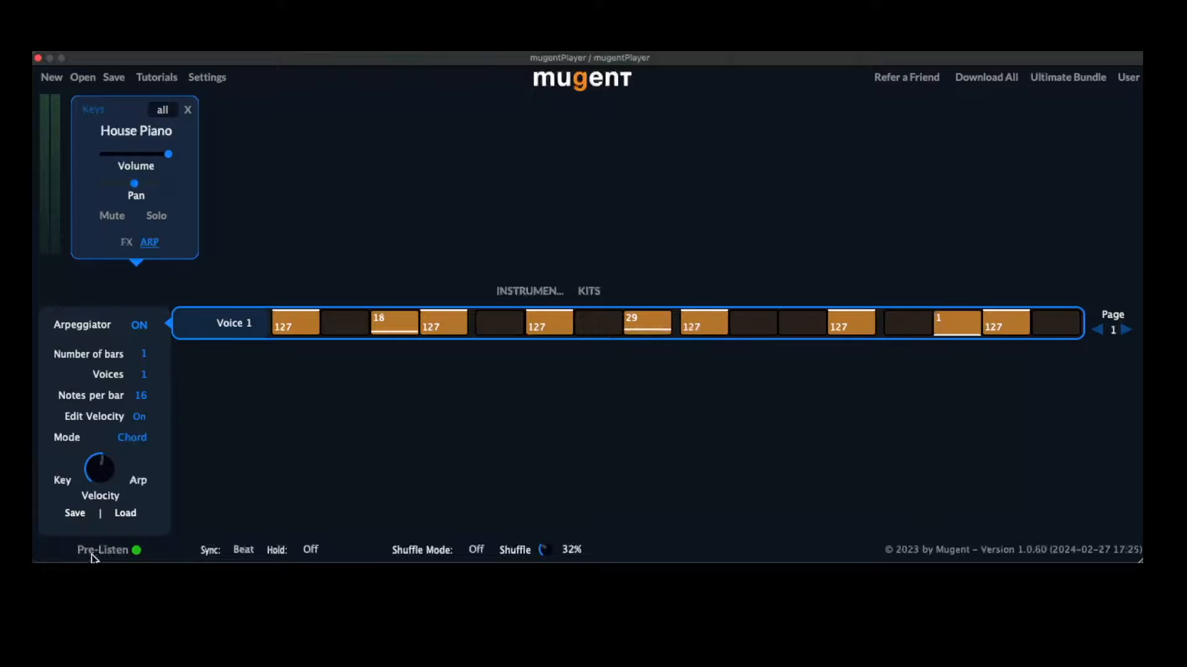
Step: Try the Velocity balance fully toward Key and at the midpoint, and return it fully to Arp
{"action": "mouse_move", "coordinate": [131, 593]}
{"action": "left_mouse_down"}
{"action": "mouse_move", "coordinate": [131, 498]}
{"action": "mouse_move", "coordinate": [131, 587]}
{"action": "left_mouse_up"}
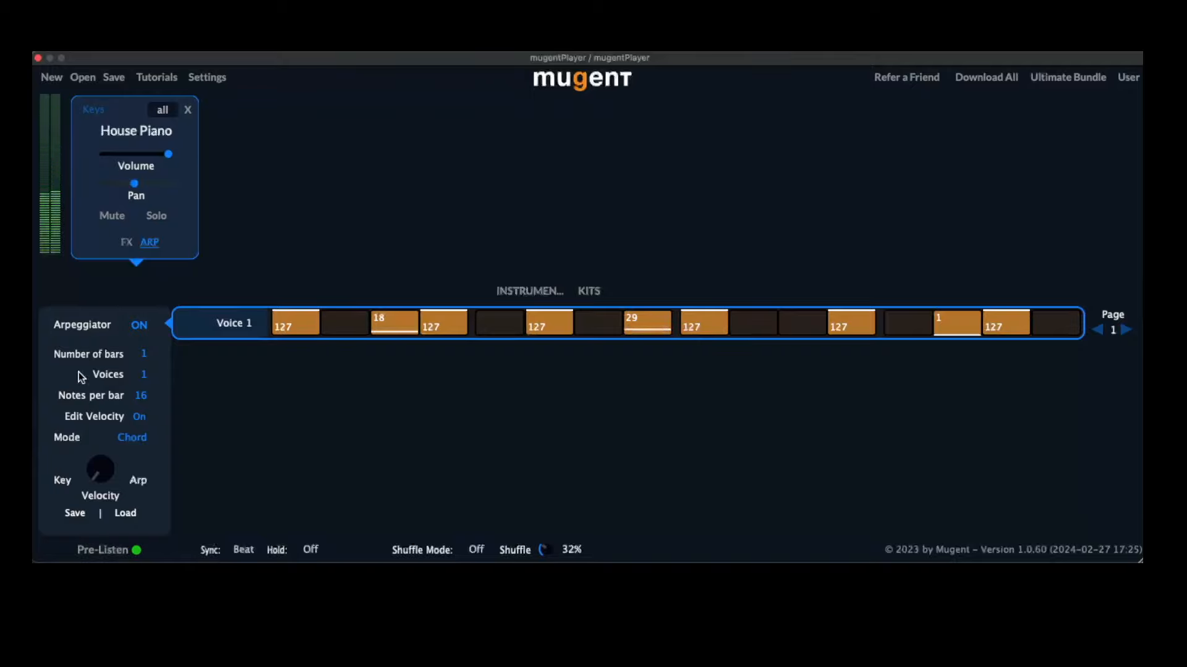
{"action": "left_click_drag", "start_coordinate": [95, 471], "coordinate": [113, 388]}
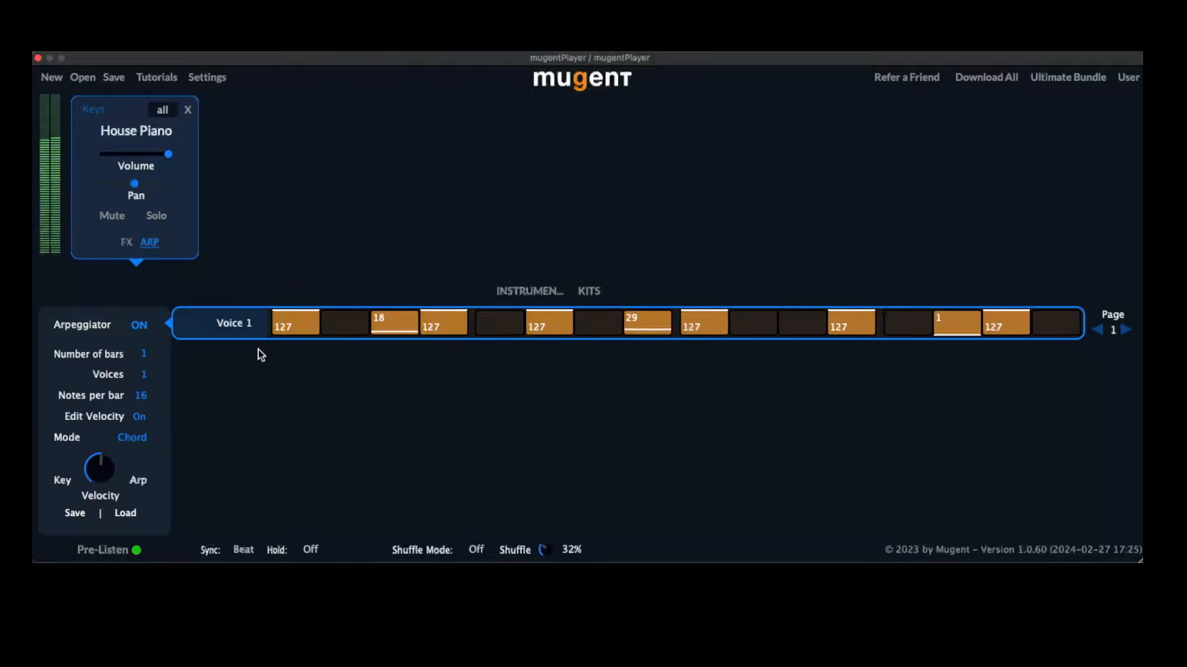
{"action": "left_click_drag", "start_coordinate": [104, 473], "coordinate": [117, 380]}
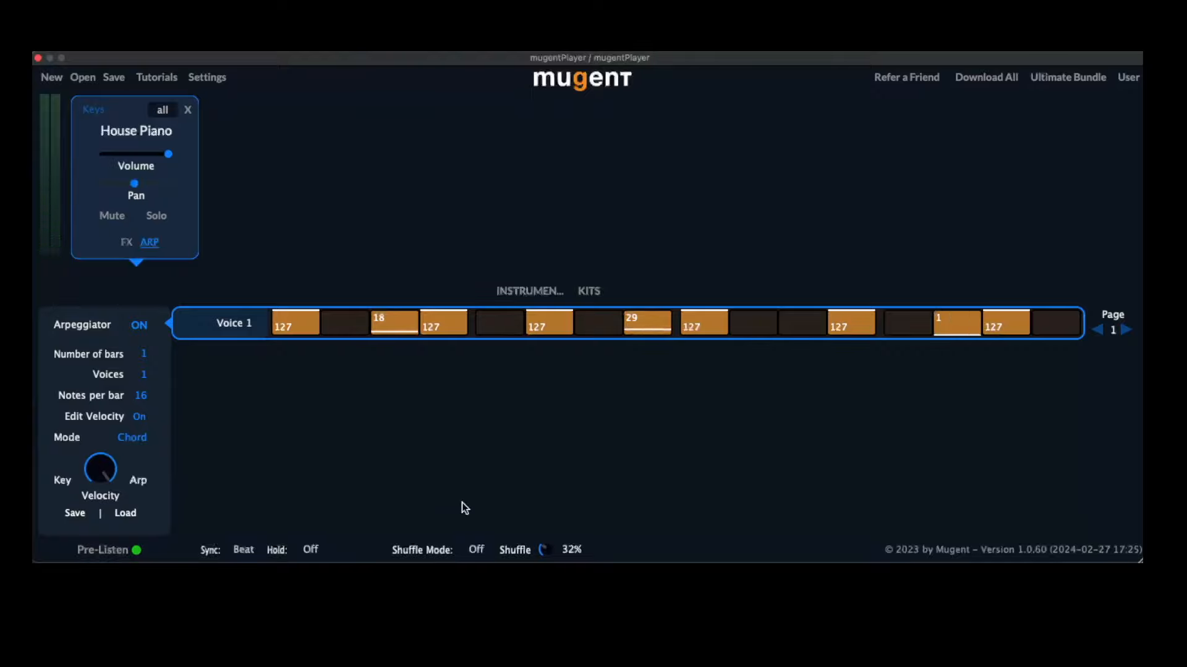
Step: Set the shuffle mode to 1/16 and the shuffle amount to 43%
{"action": "left_click", "coordinate": [476, 552]}
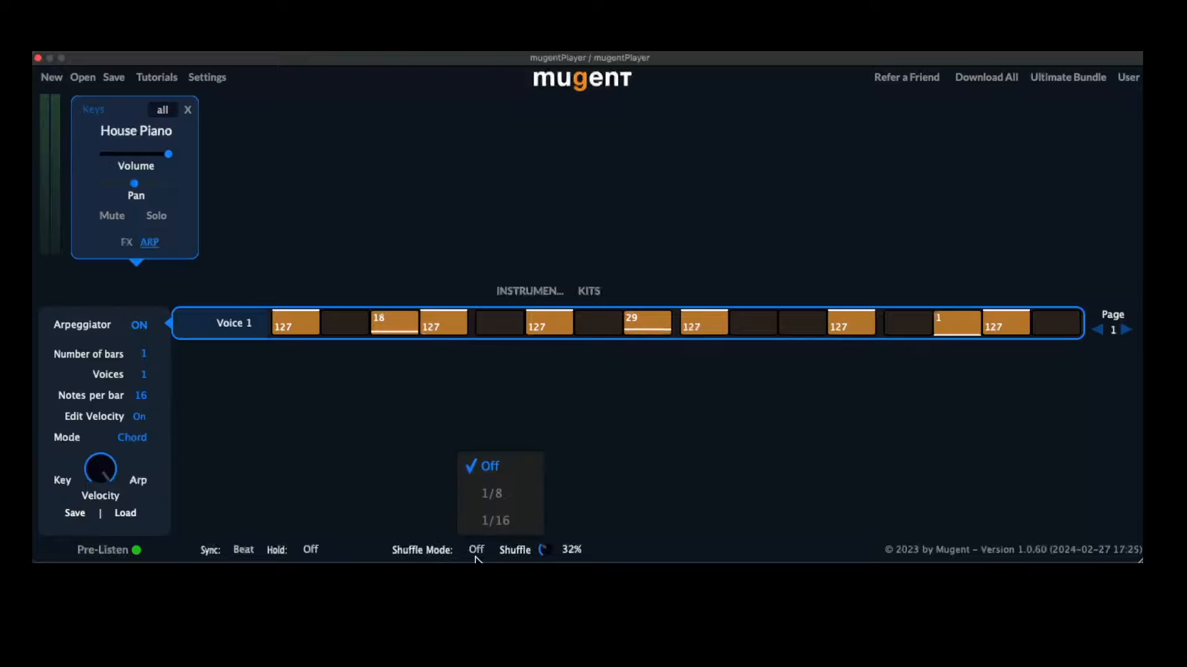
{"action": "left_click", "coordinate": [499, 523]}
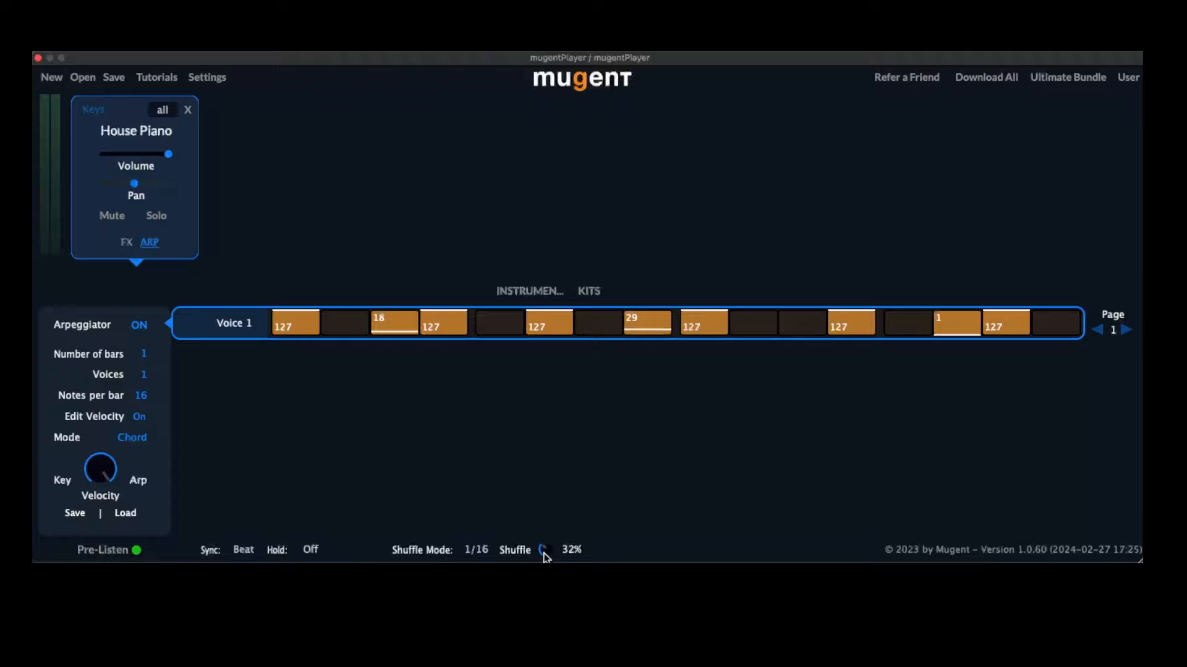
{"action": "left_click_drag", "start_coordinate": [542, 554], "coordinate": [547, 537]}
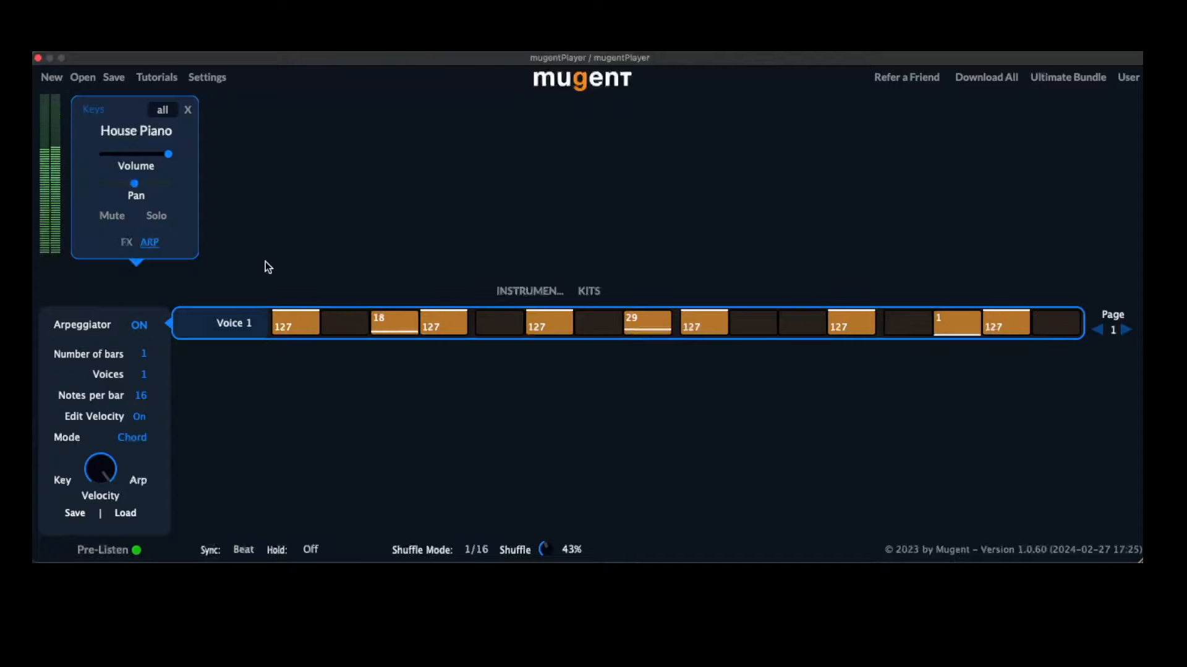
Step: Turn off velocity editing and fill all 16 steps of Voice 1 with 1/16 notes
{"action": "left_click", "coordinate": [141, 416]}
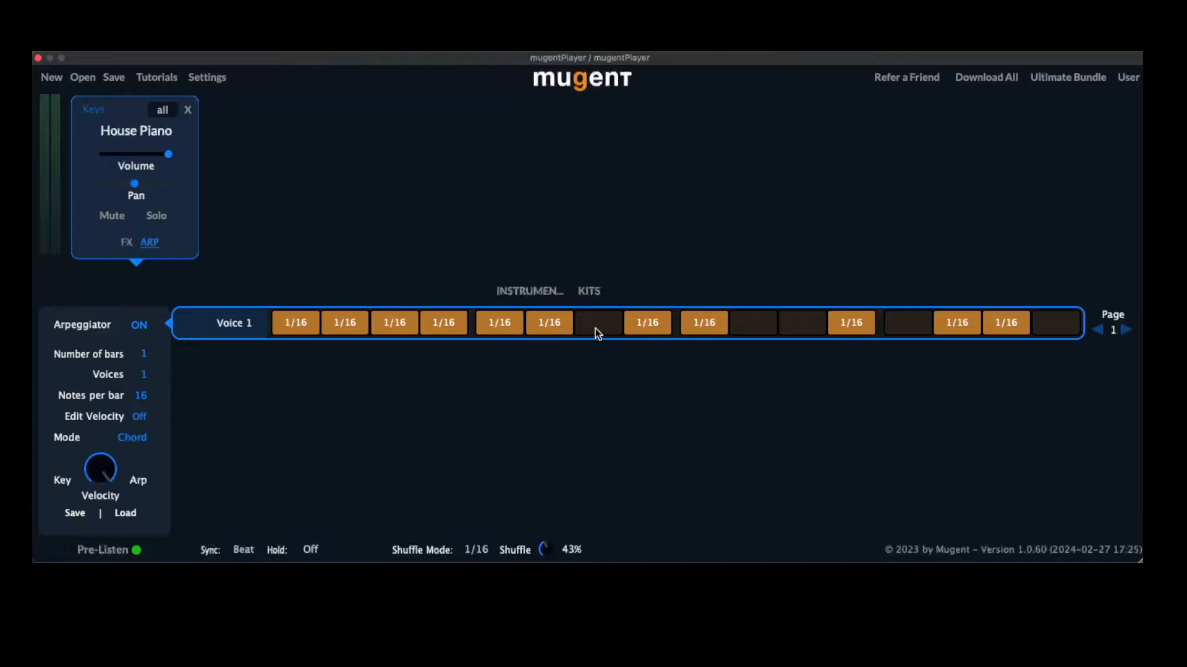
{"action": "left_click", "coordinate": [903, 331]}
{"action": "left_click", "coordinate": [1048, 328]}
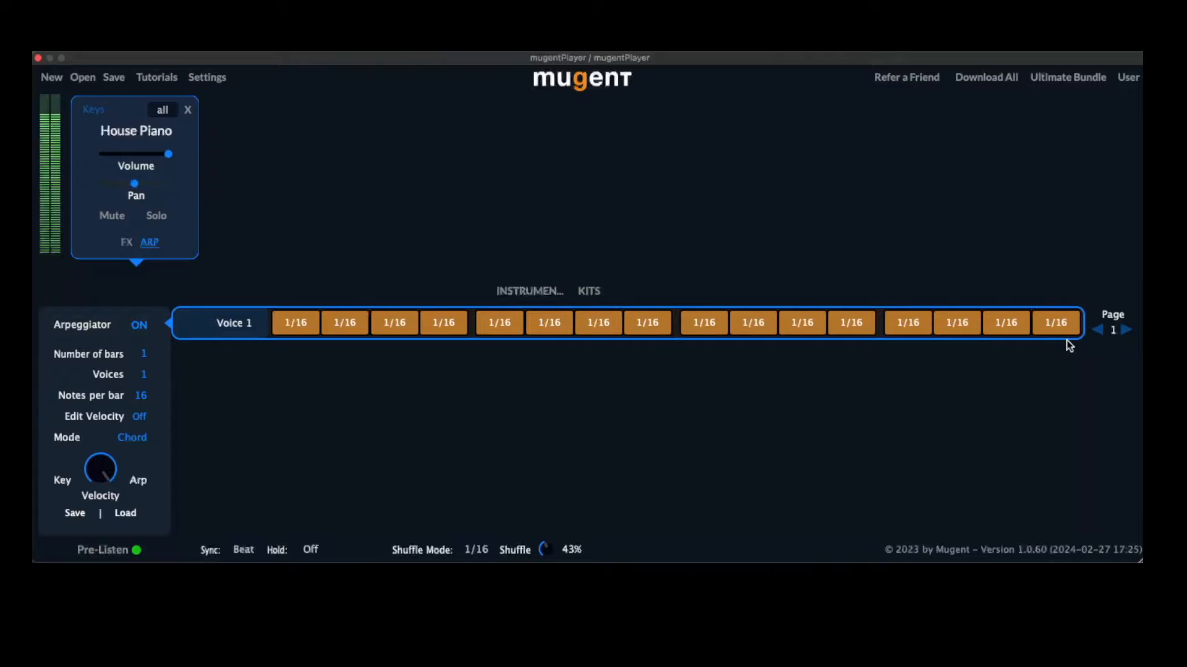
Step: Vary the shuffle amount to compare its effect on the full pattern, finishing at 0%
{"action": "left_click_drag", "start_coordinate": [544, 555], "coordinate": [543, 618]}
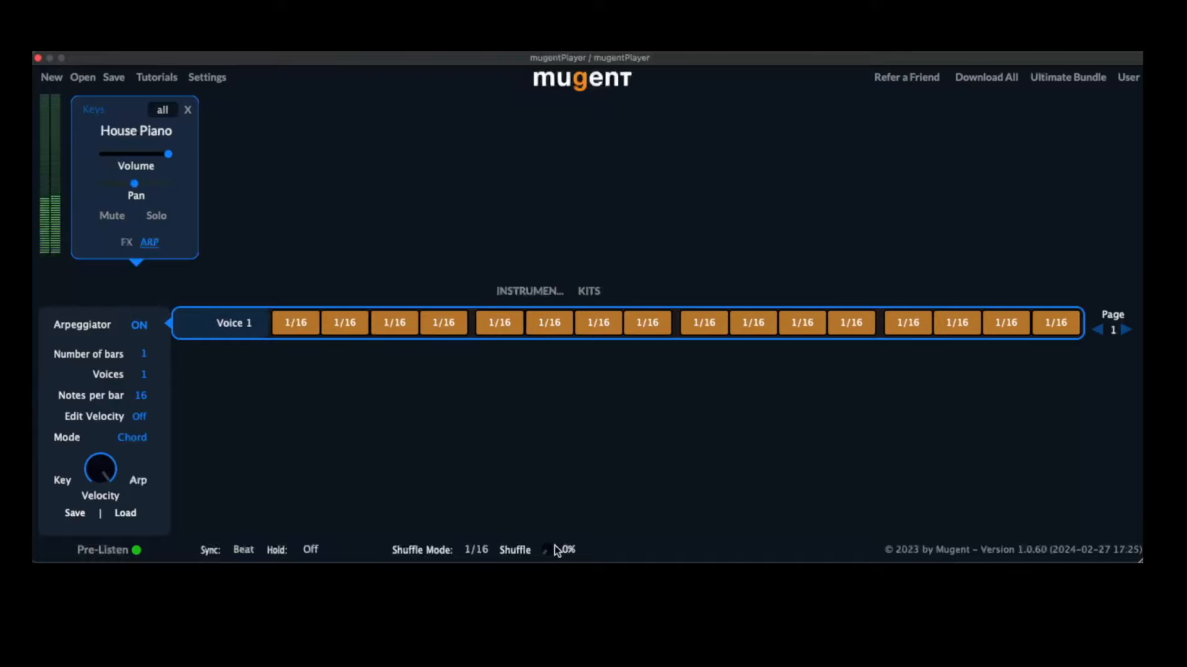
{"action": "left_click_drag", "start_coordinate": [555, 545], "coordinate": [569, 467]}
{"action": "left_click_drag", "start_coordinate": [545, 553], "coordinate": [547, 628]}
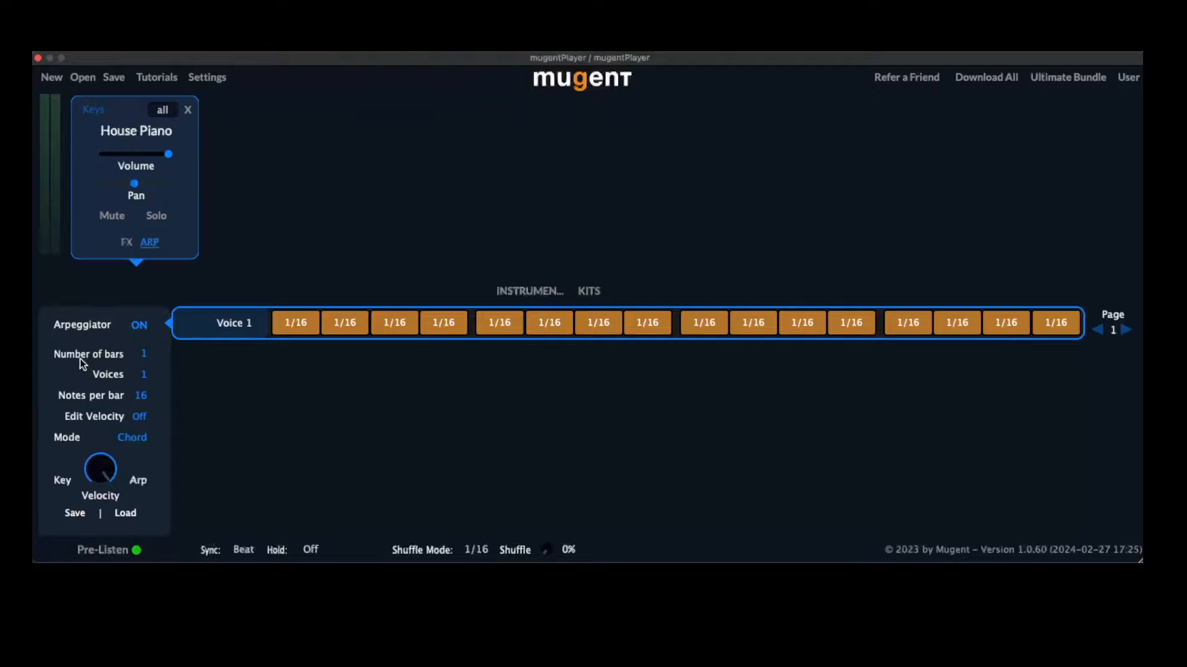
Step: Set the arpeggiator's number of voices to 3
{"action": "left_click", "coordinate": [143, 356]}
{"action": "left_click", "coordinate": [145, 396]}
{"action": "left_click", "coordinate": [144, 355]}
{"action": "left_click", "coordinate": [147, 370]}
{"action": "left_click", "coordinate": [145, 374]}
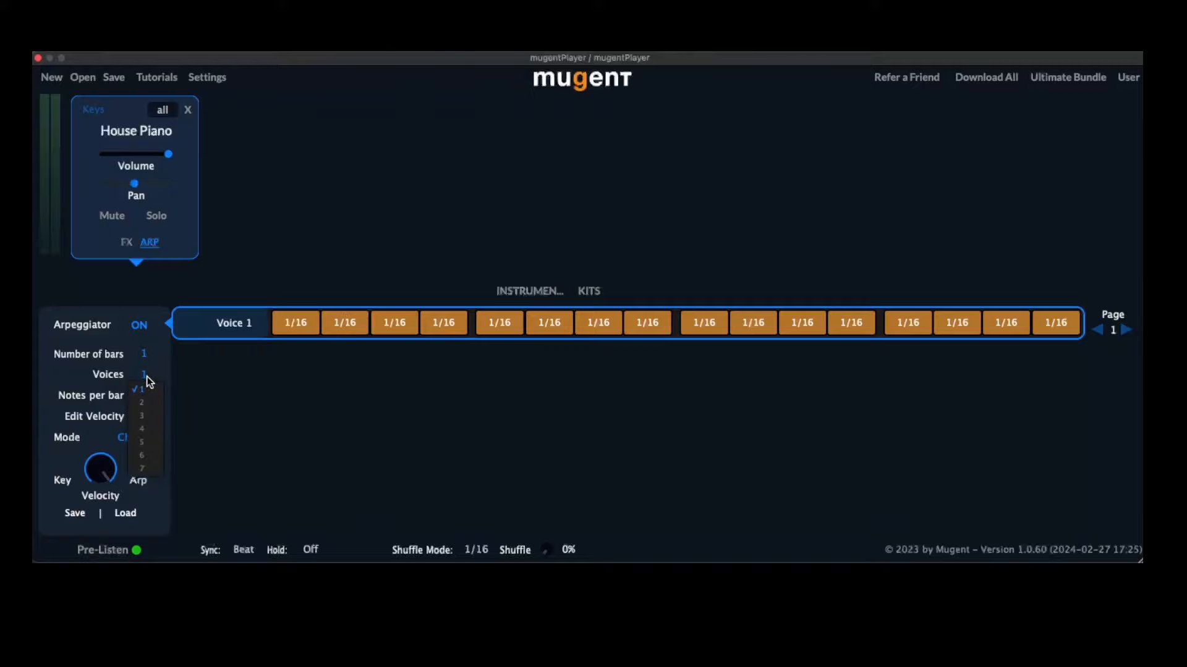
{"action": "left_click", "coordinate": [143, 415]}
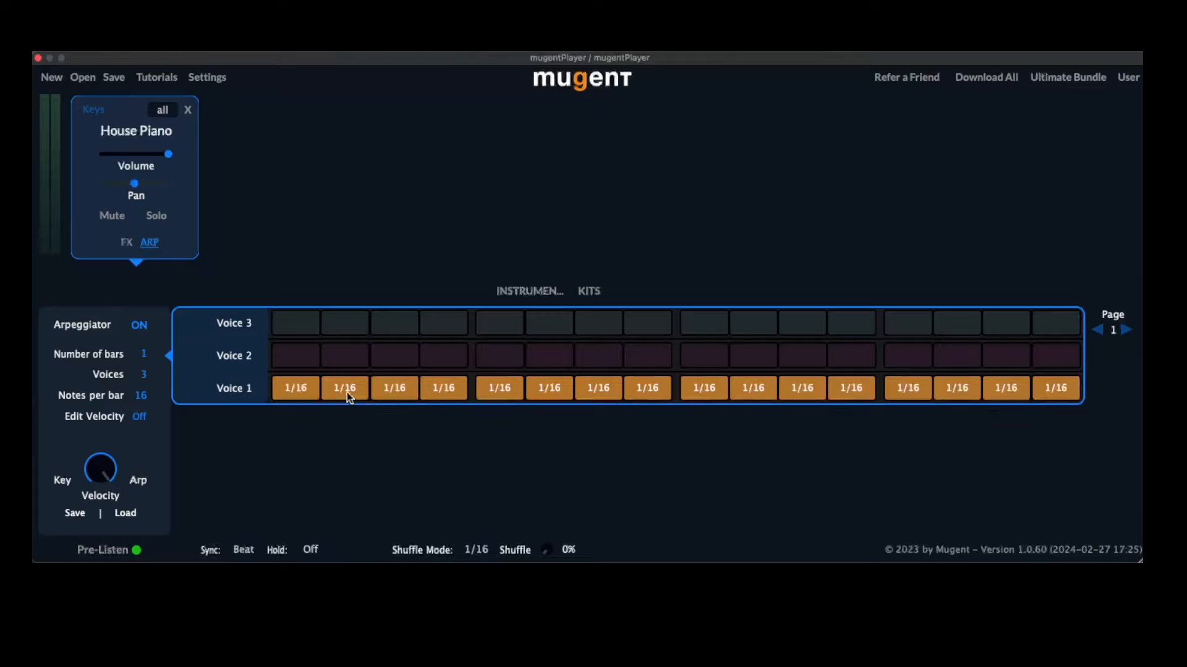
Step: Clear all Voice 1 notes except step 1, and place 1/8 notes starting at step 3 on all three voices
{"action": "mouse_move", "coordinate": [346, 392]}
{"action": "left_mouse_down"}
{"action": "mouse_move", "coordinate": [858, 410]}
{"action": "mouse_move", "coordinate": [1063, 390]}
{"action": "left_mouse_up"}
{"action": "left_click_drag", "start_coordinate": [683, 390], "coordinate": [974, 396]}
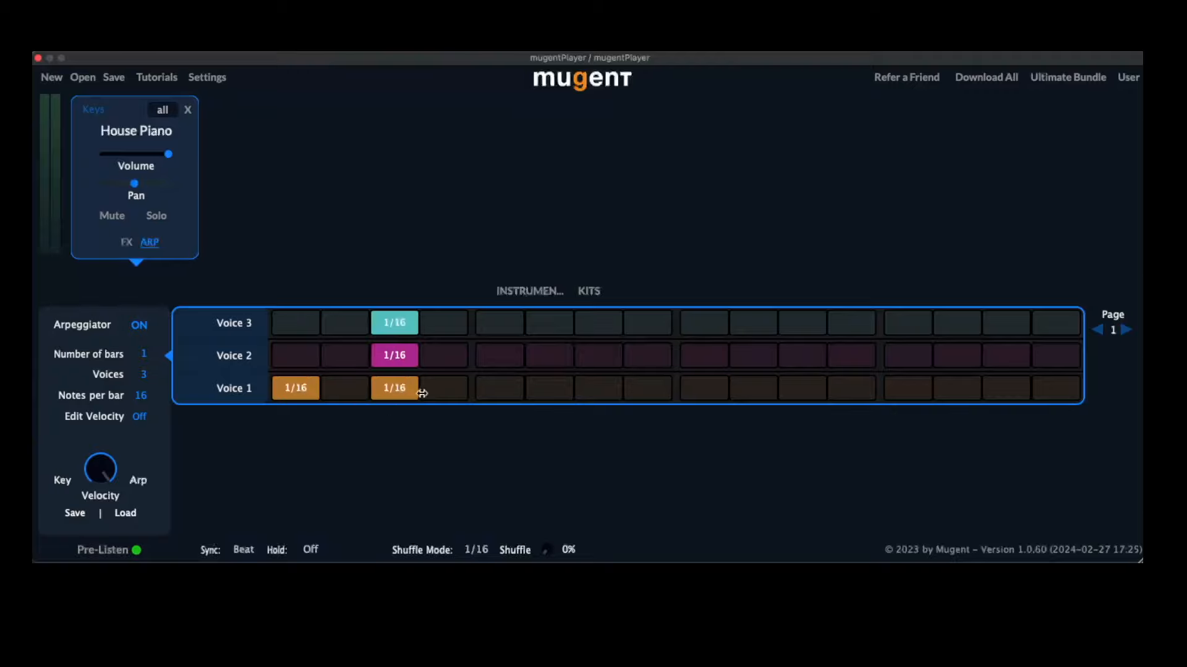
{"action": "left_click_drag", "start_coordinate": [413, 387], "coordinate": [465, 388]}
{"action": "left_click_drag", "start_coordinate": [412, 355], "coordinate": [465, 356]}
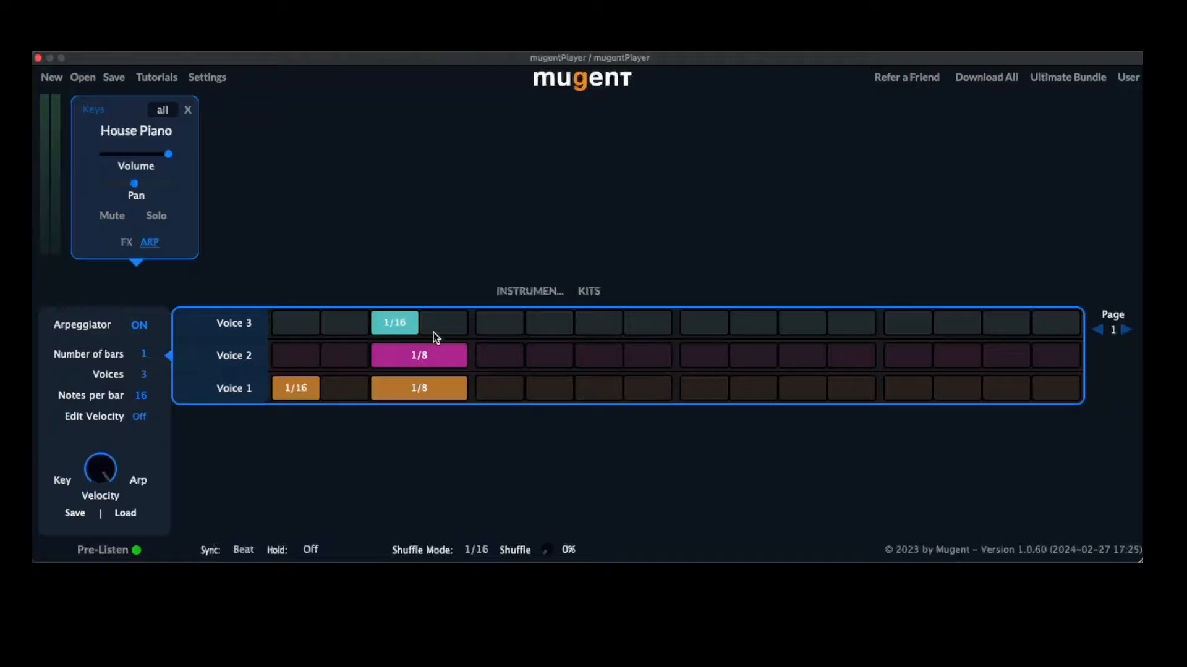
{"action": "left_click_drag", "start_coordinate": [412, 322], "coordinate": [464, 325]}
Step: Add 1/16 notes on steps 5, 8 and 9 of Voice 1, step 6 of Voice 2 and step 7 of Voice 3
{"action": "left_click", "coordinate": [499, 388]}
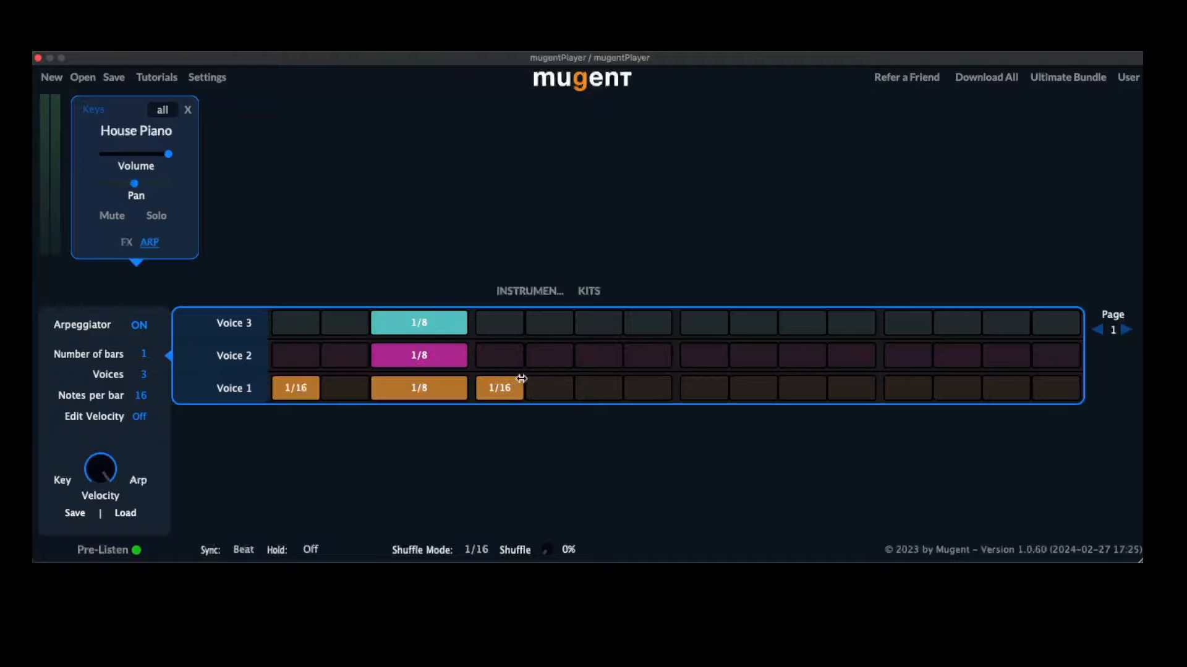
{"action": "left_click", "coordinate": [549, 355]}
{"action": "left_click", "coordinate": [598, 322]}
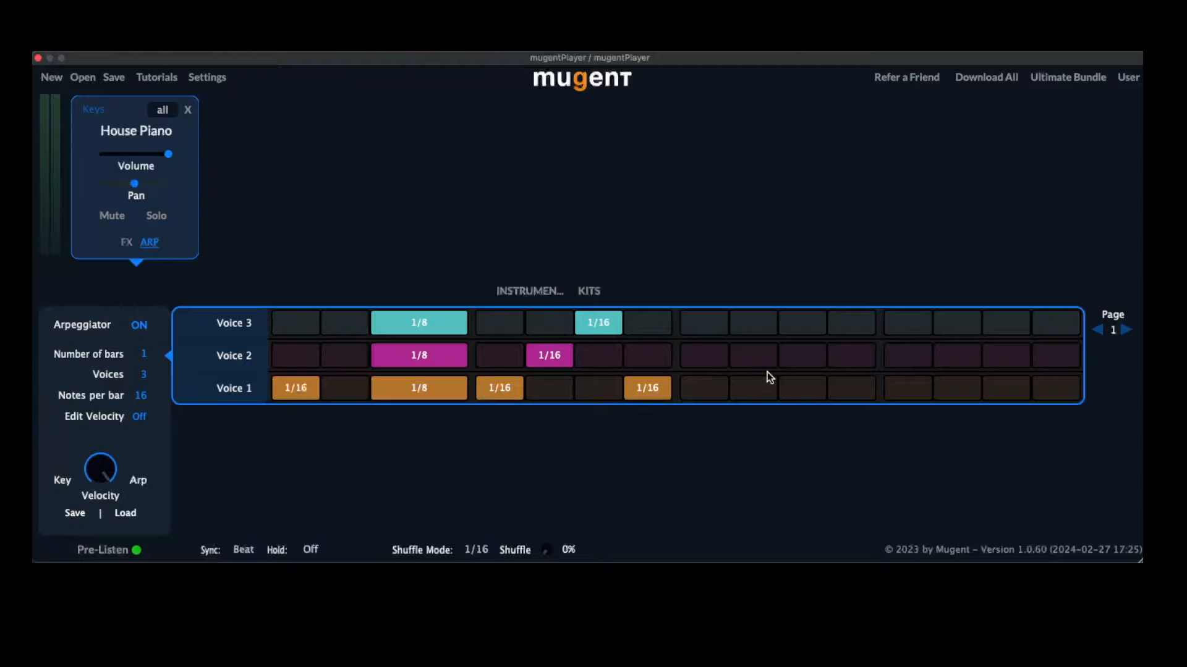
{"action": "left_click", "coordinate": [706, 392]}
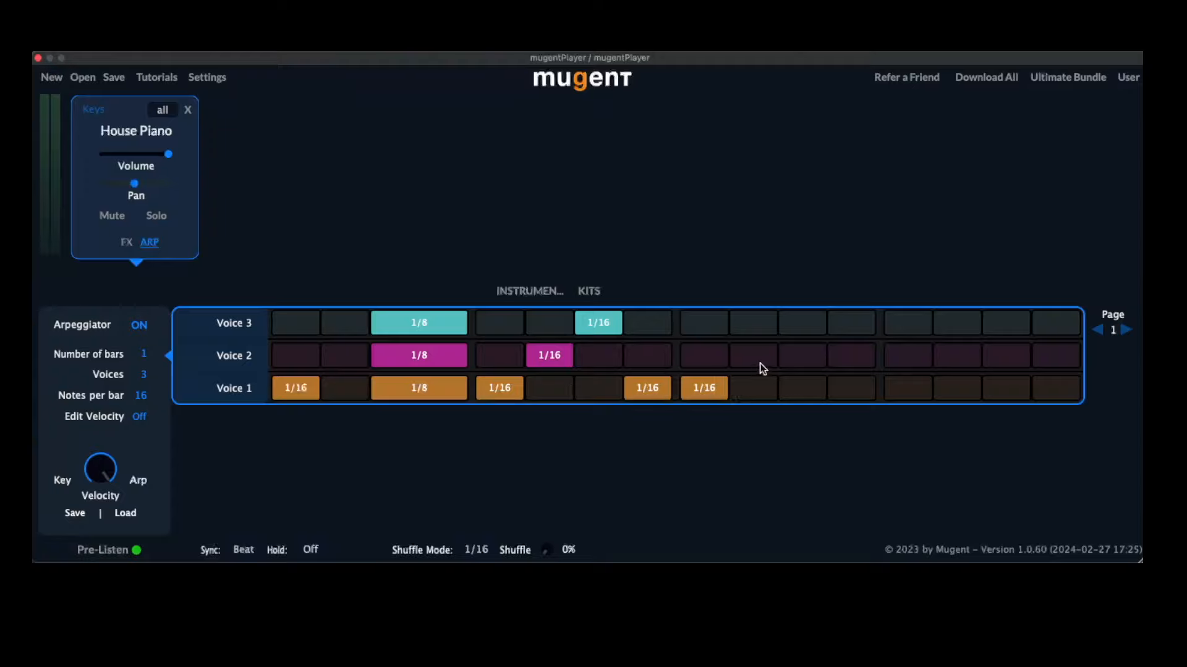
Step: Add 1/16 notes on step 11 of all three voices and steps 13–16 of Voice 1, and play the pattern
{"action": "left_click", "coordinate": [810, 385]}
{"action": "left_click", "coordinate": [810, 355]}
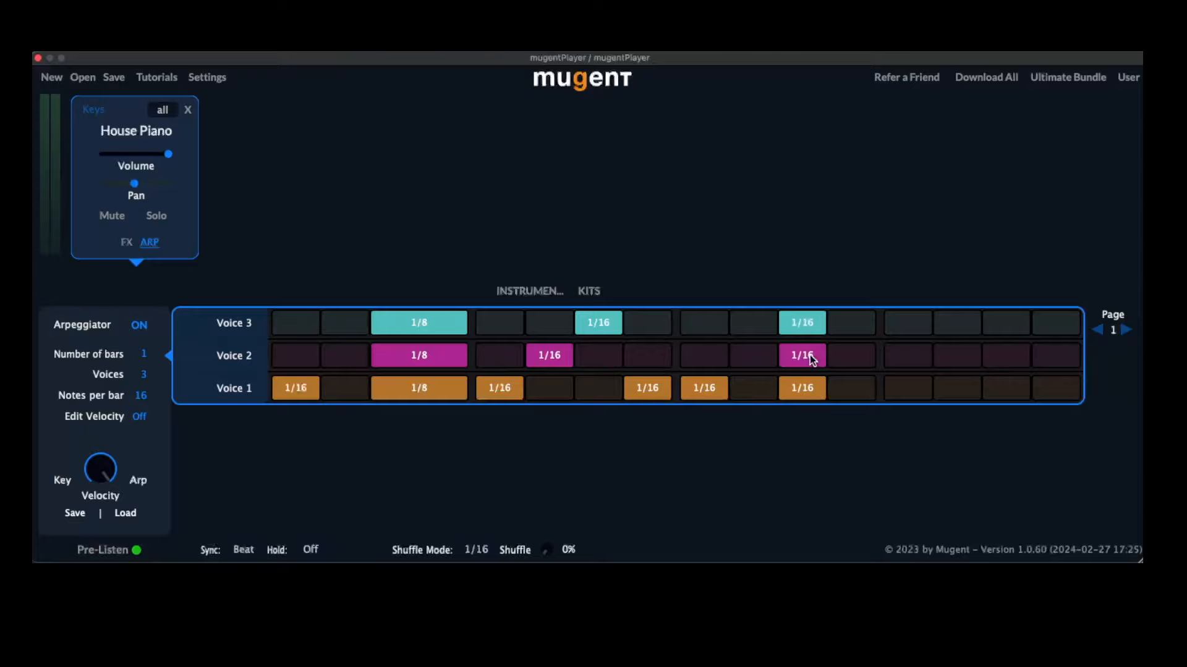
{"action": "left_click", "coordinate": [911, 384]}
{"action": "left_click", "coordinate": [998, 391]}
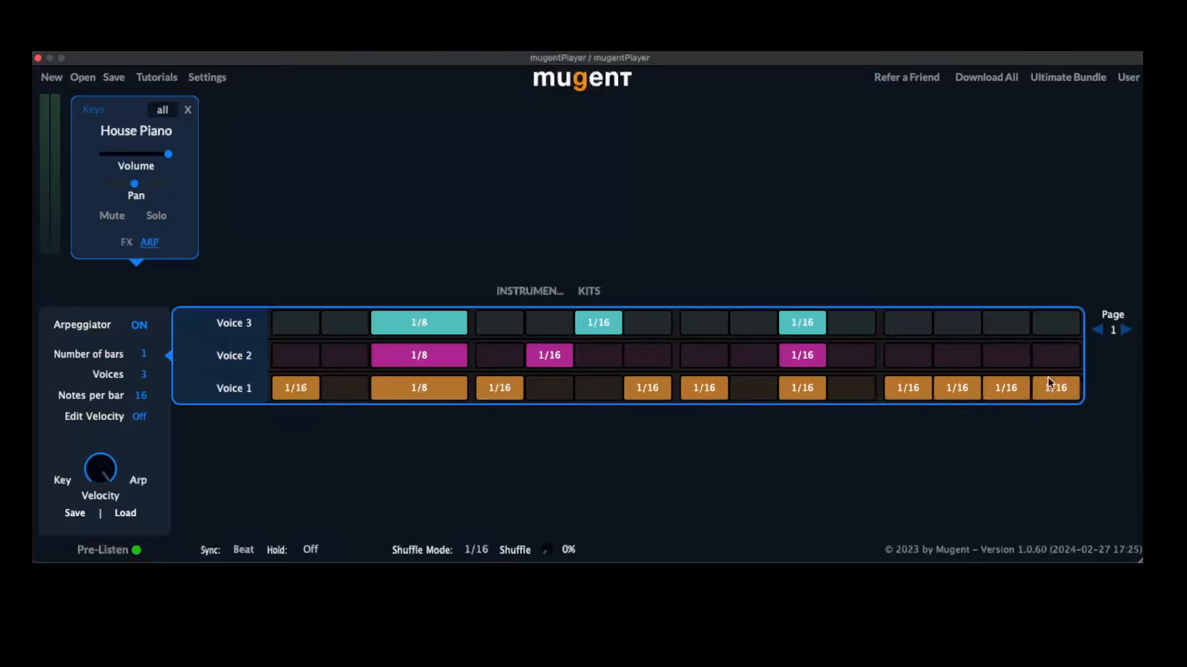
{"action": "key", "text": "space"}
Step: Increase the arpeggiator's number of voices to 6
{"action": "left_click", "coordinate": [145, 375]}
{"action": "left_click", "coordinate": [148, 452]}
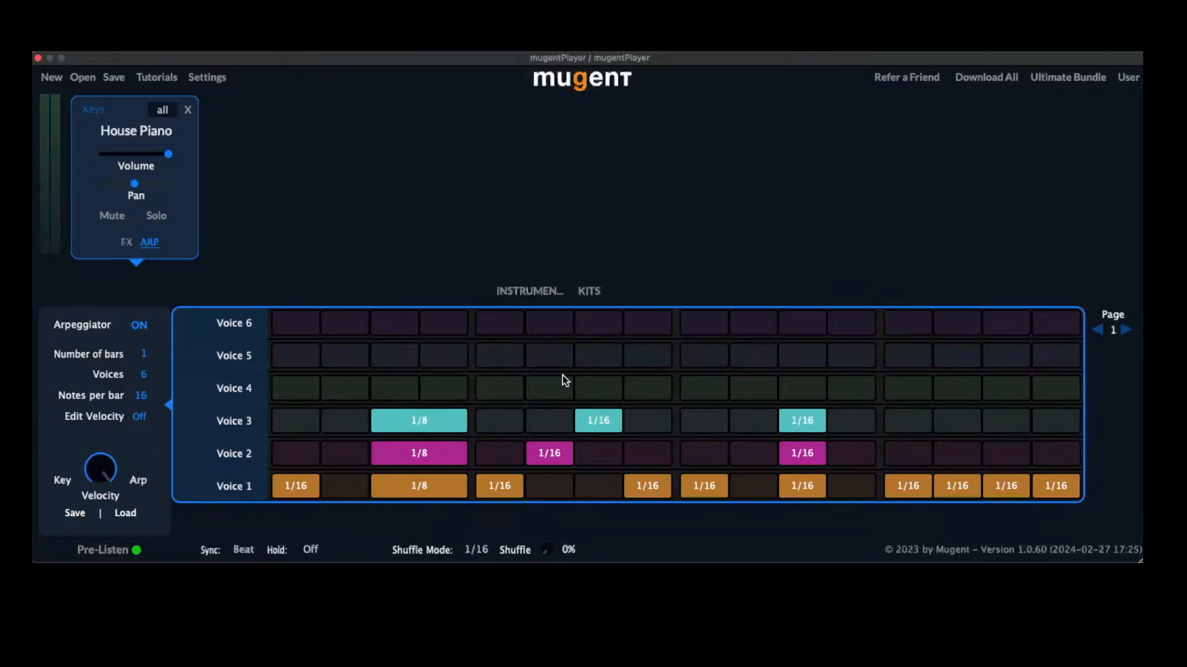
Step: Load Neighbourhood Drums from the Beats category and remove House Piano
{"action": "left_click", "coordinate": [533, 291]}
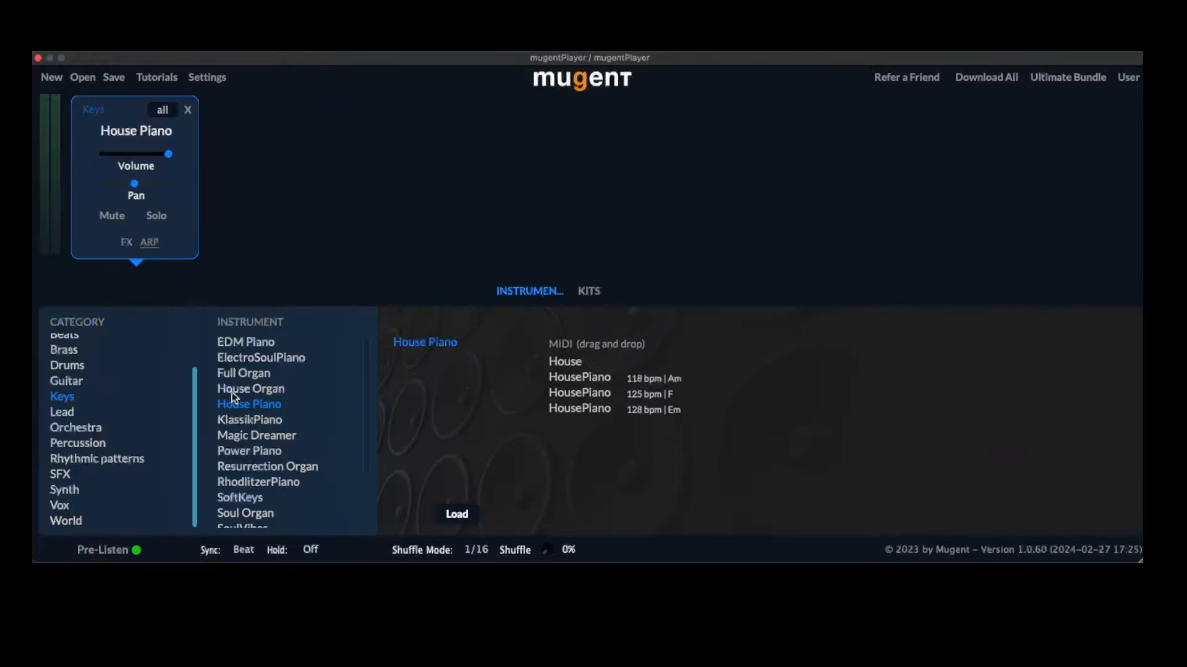
{"action": "scroll", "coordinate": [96, 399], "scroll_direction": "up", "scroll_amount": 3}
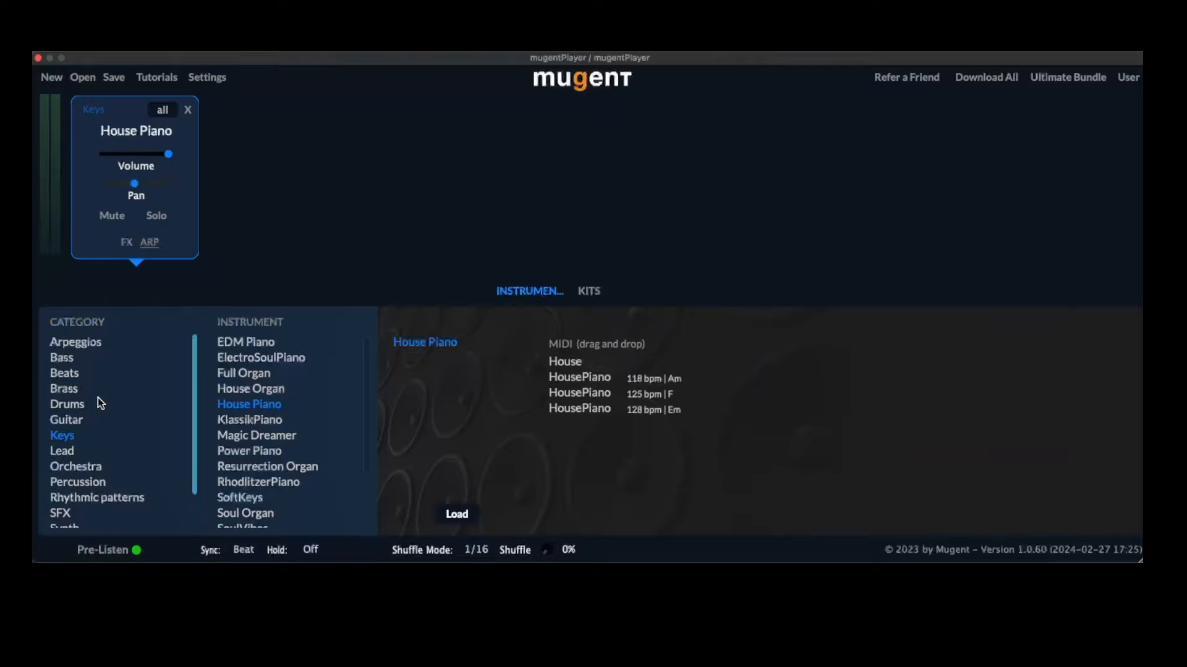
{"action": "left_click", "coordinate": [65, 374]}
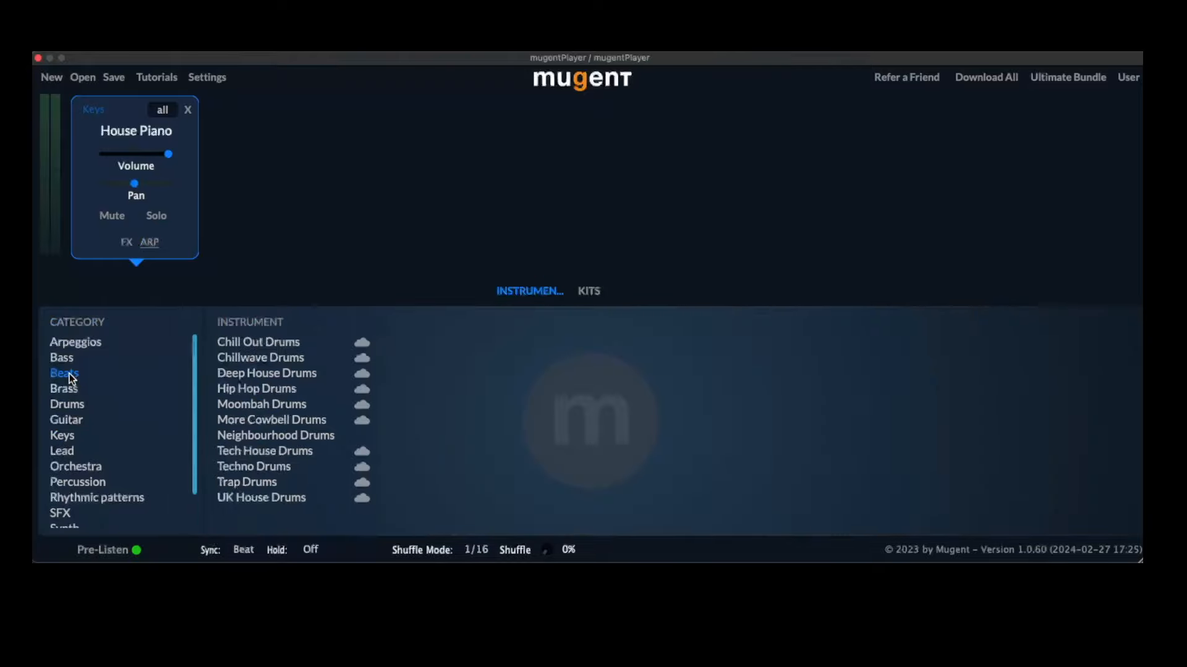
{"action": "left_click", "coordinate": [256, 436]}
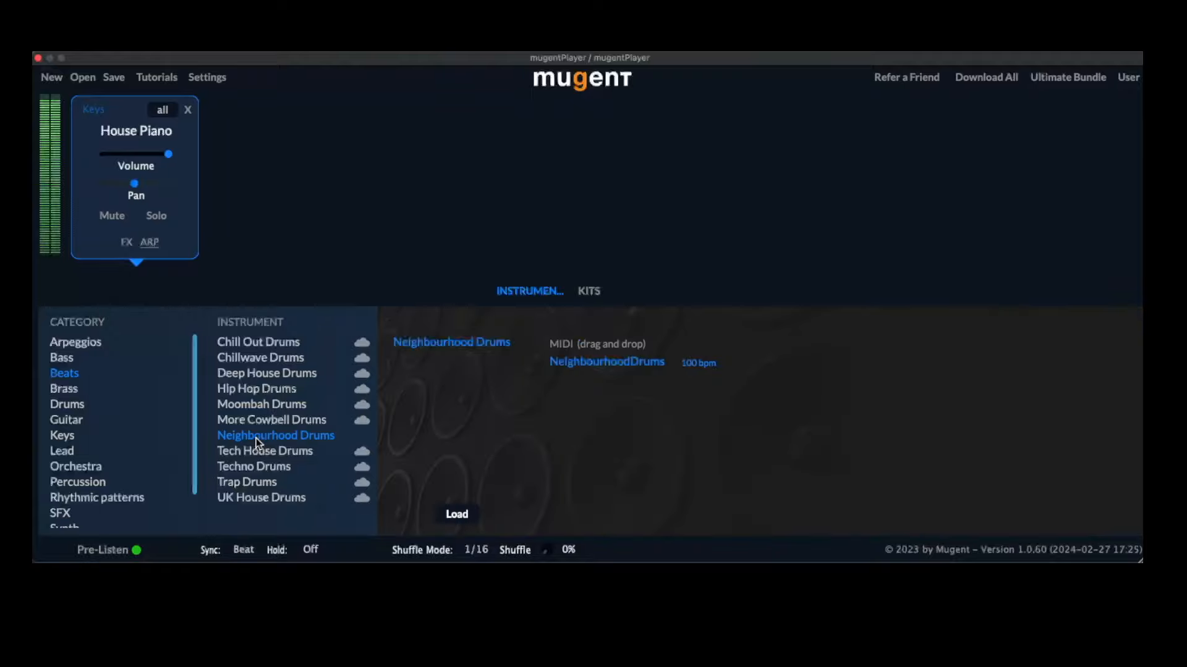
{"action": "left_click", "coordinate": [458, 514]}
{"action": "left_click", "coordinate": [188, 110]}
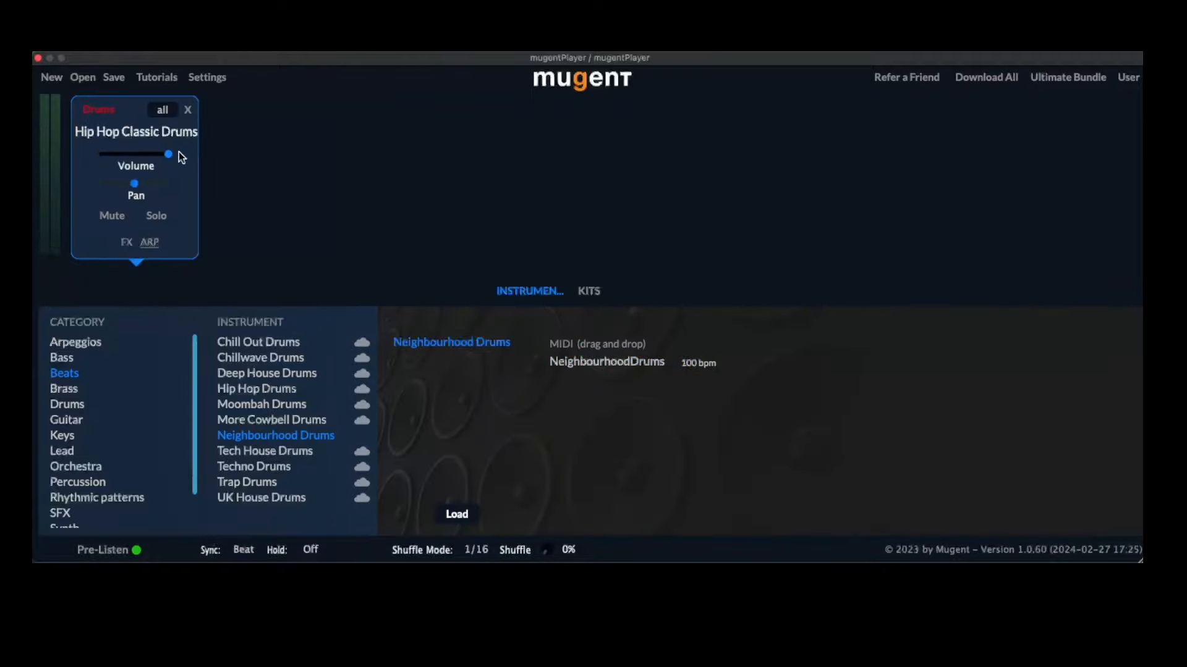
Step: Open the drums' arpeggiator, add 1/16 notes to Rim / Snap on steps 5–8, 11 and 14, and play the pattern
{"action": "left_click", "coordinate": [149, 242]}
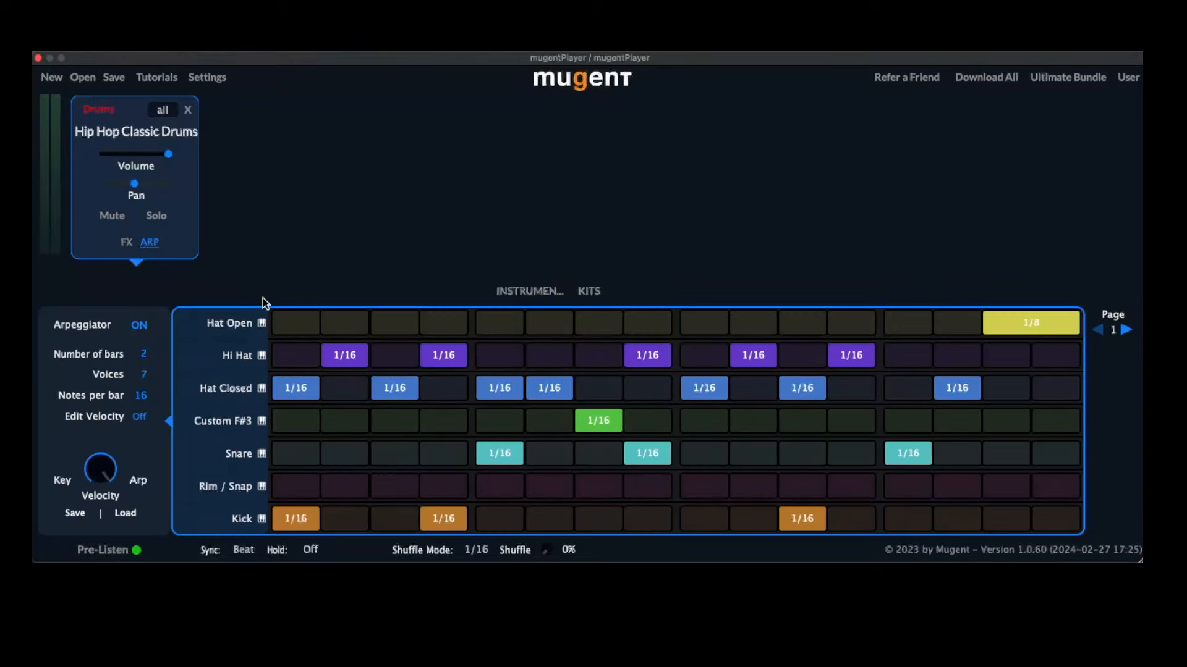
{"action": "key", "text": "space"}
{"action": "left_click_drag", "start_coordinate": [500, 499], "coordinate": [637, 496]}
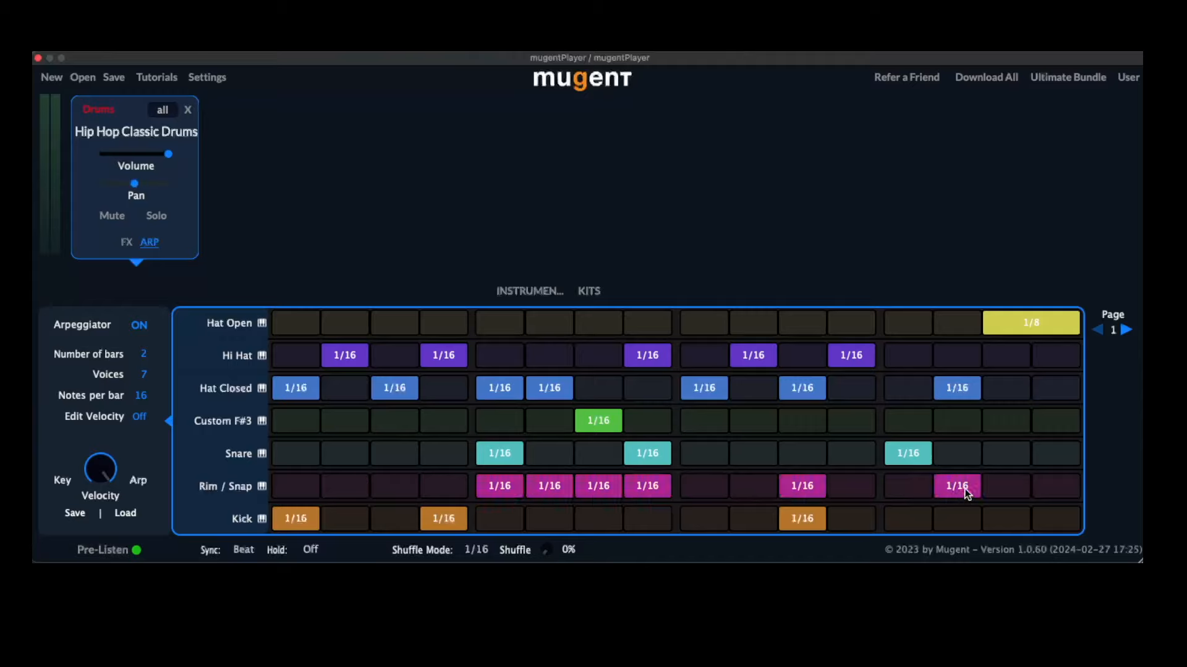
{"action": "key", "text": "space"}
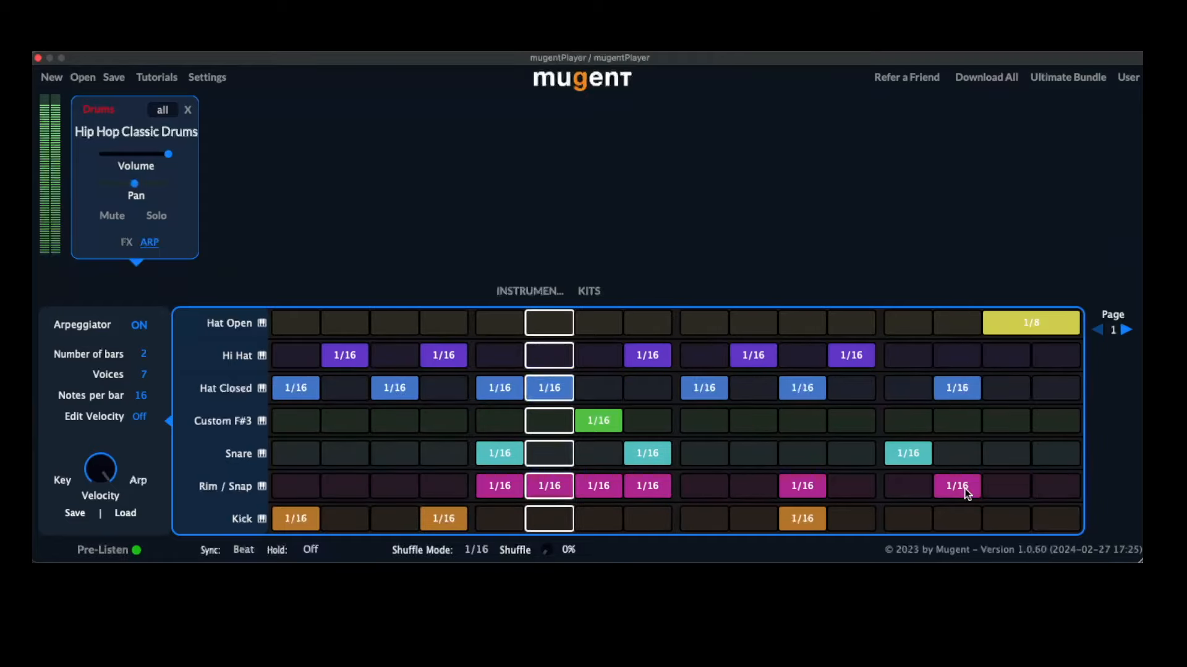
{"action": "key", "text": "space"}
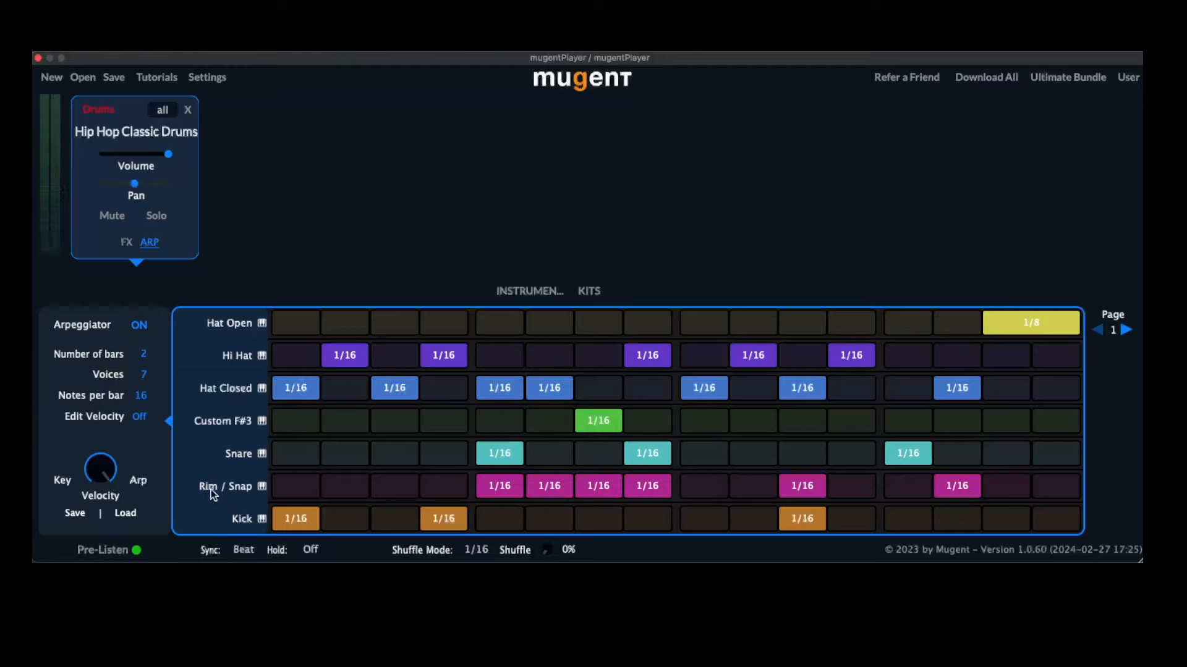
Step: Reassign the Rim / Snap voice to the Tom / Percussion sound on the key just below C2
{"action": "left_click", "coordinate": [262, 486]}
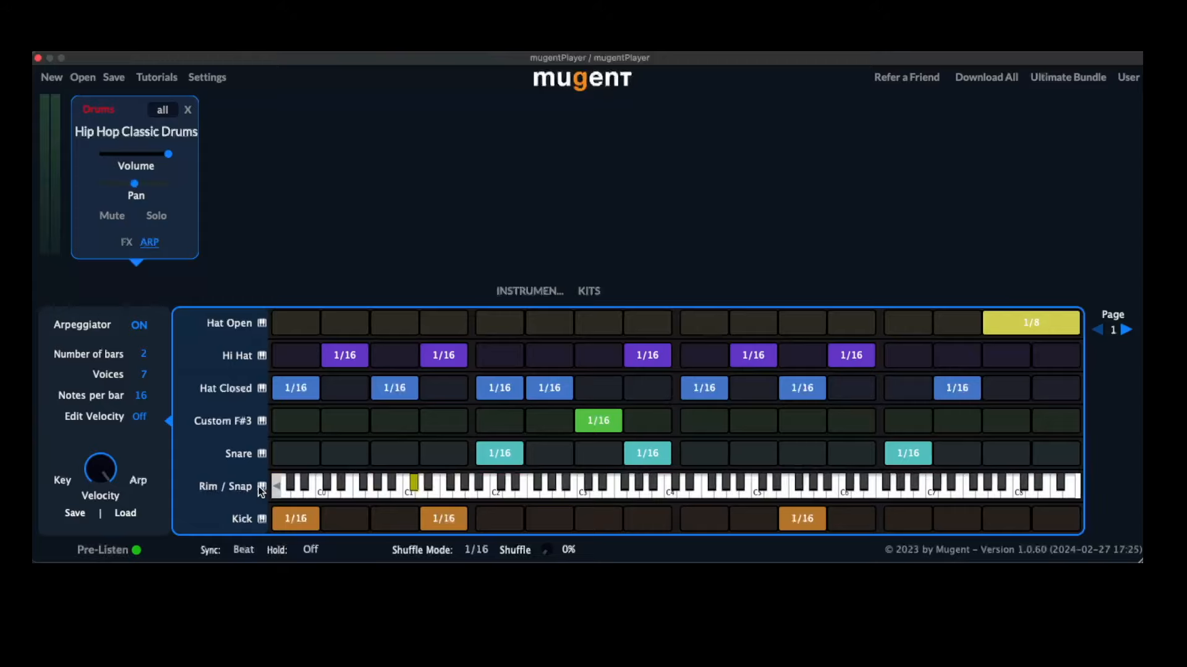
{"action": "left_click", "coordinate": [486, 485]}
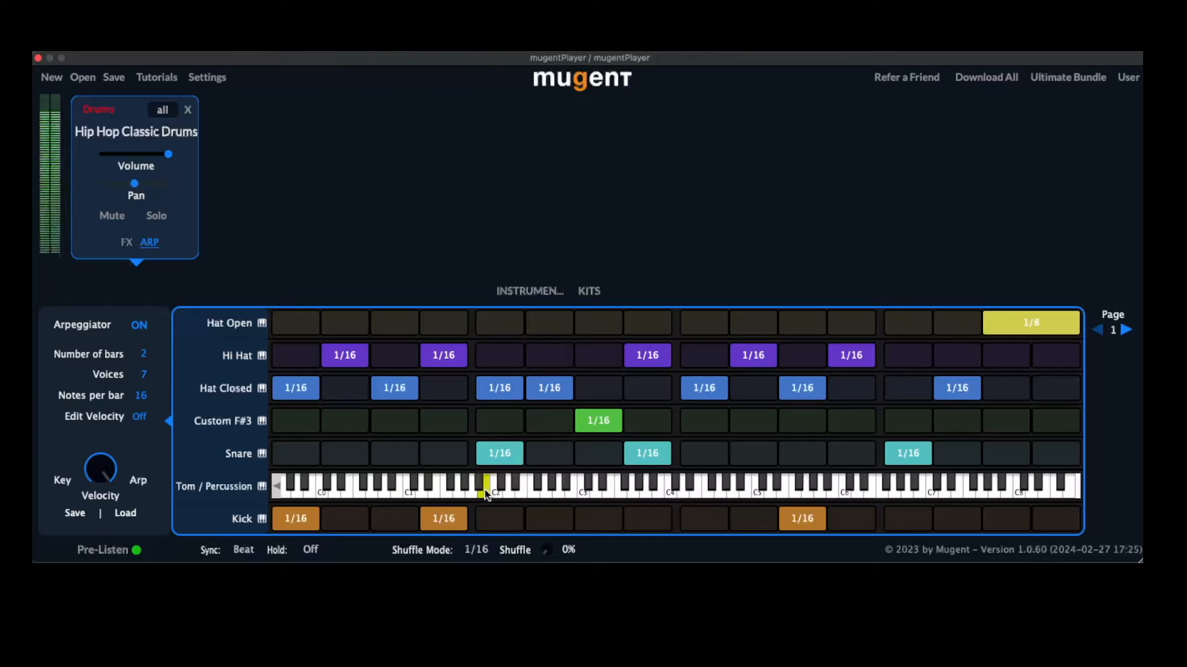
Step: Audition other keys for the Tom / Percussion voice, assign it the Tom / Percussion sound on the G key below C2, and play the pattern
{"action": "left_click", "coordinate": [515, 484]}
{"action": "left_click", "coordinate": [544, 488]}
{"action": "left_click", "coordinate": [457, 490]}
{"action": "left_click", "coordinate": [462, 486]}
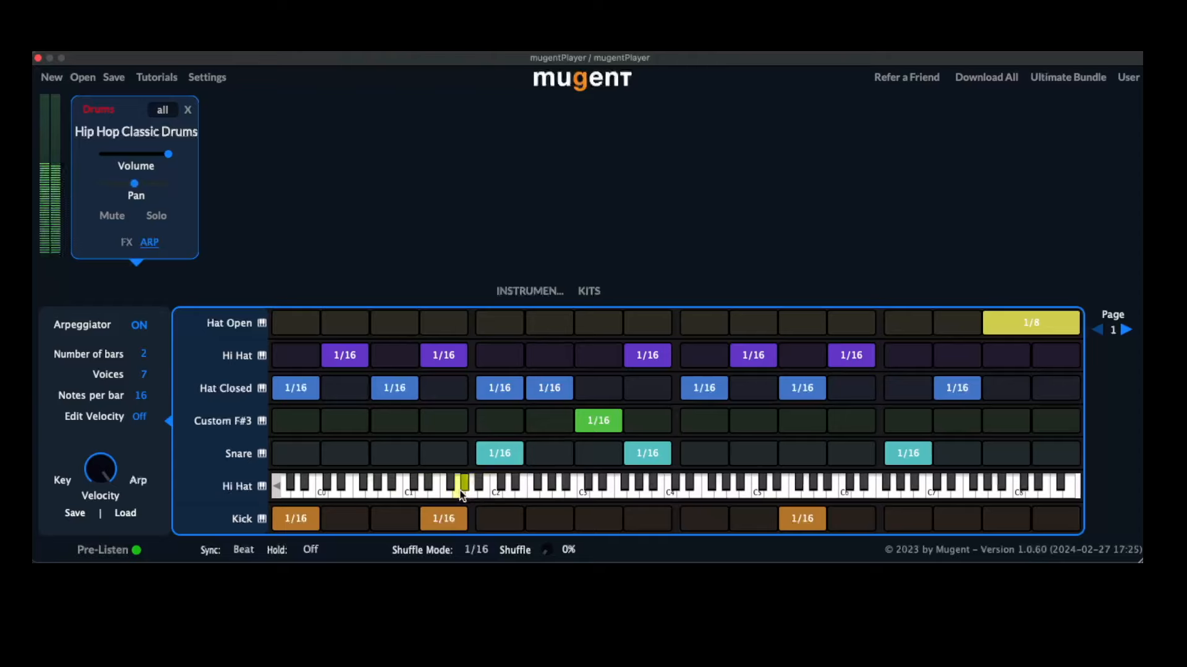
{"action": "left_click", "coordinate": [460, 491]}
{"action": "left_click", "coordinate": [464, 484]}
{"action": "left_click", "coordinate": [458, 491]}
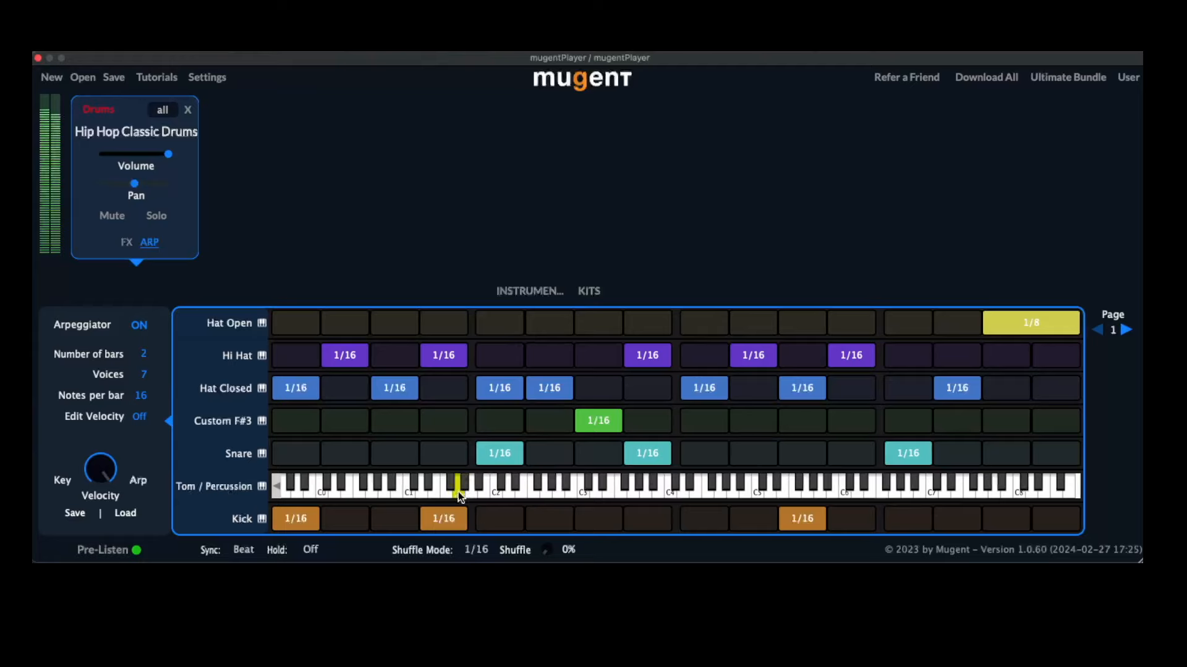
{"action": "left_click", "coordinate": [262, 486]}
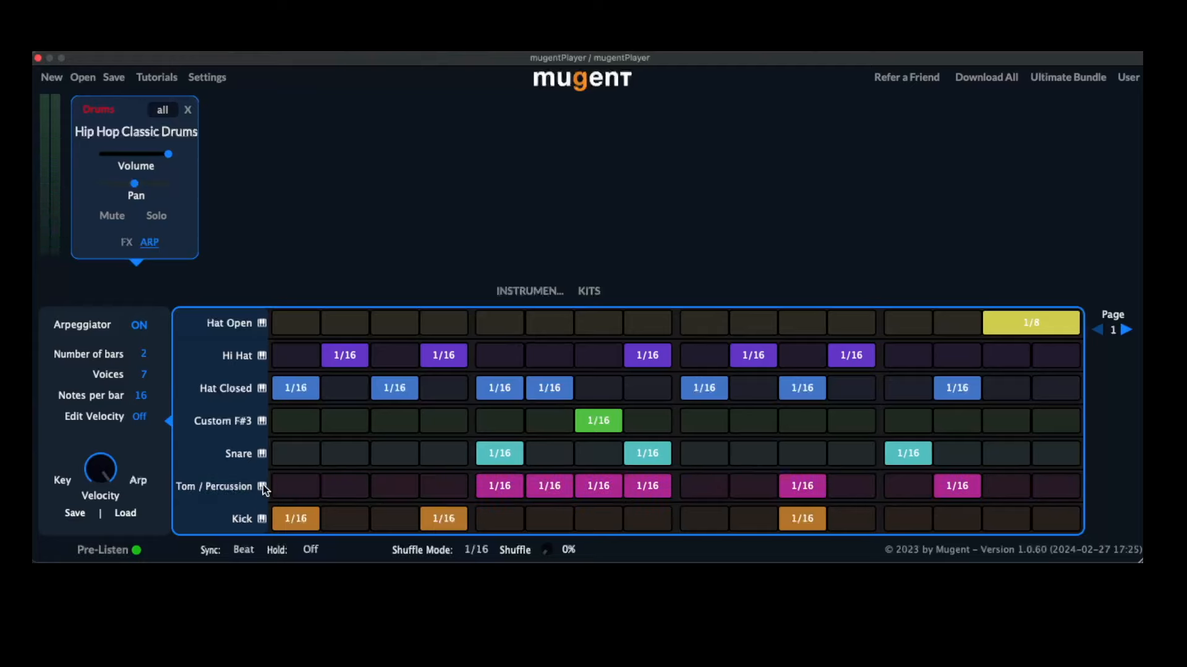
{"action": "key", "text": "space"}
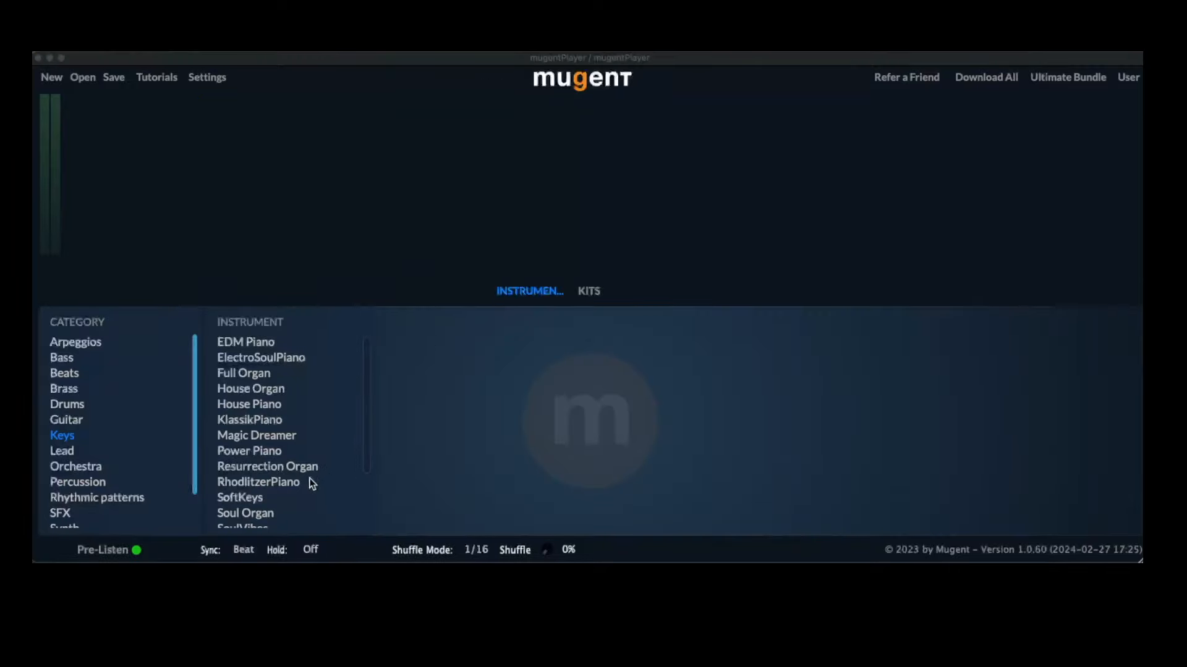
Step: Load RhodlitzerPiano from the Keys category and turn on its arpeggiator with two 1/2 notes filling the bar
{"action": "left_click", "coordinate": [258, 484]}
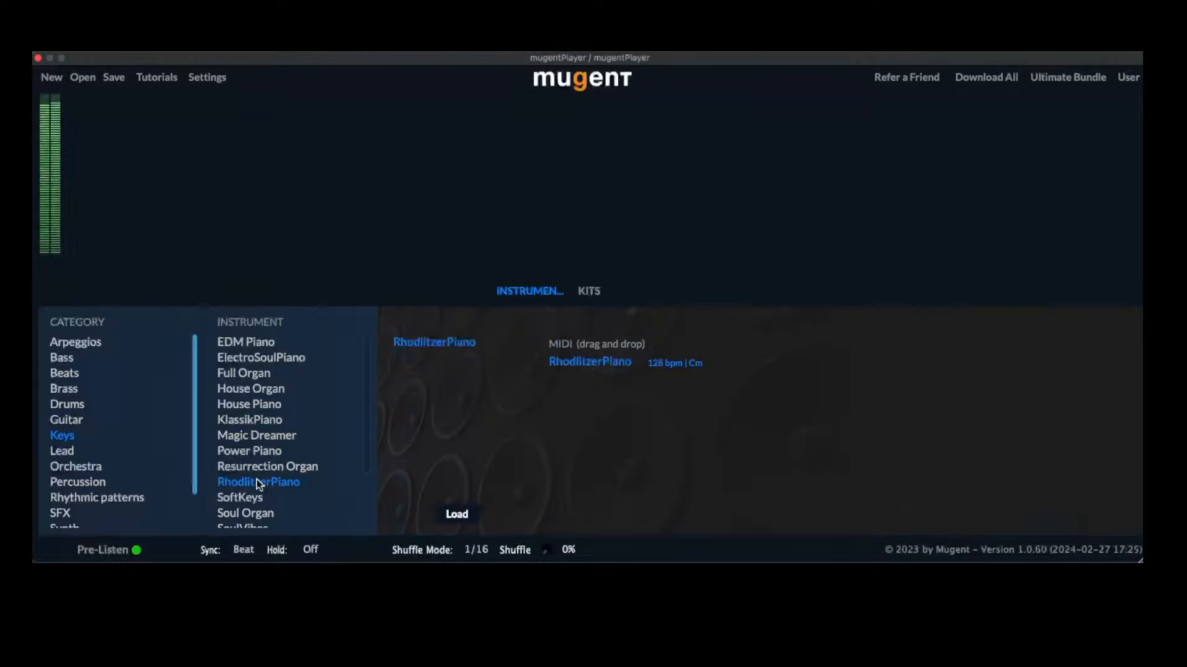
{"action": "left_click", "coordinate": [458, 515]}
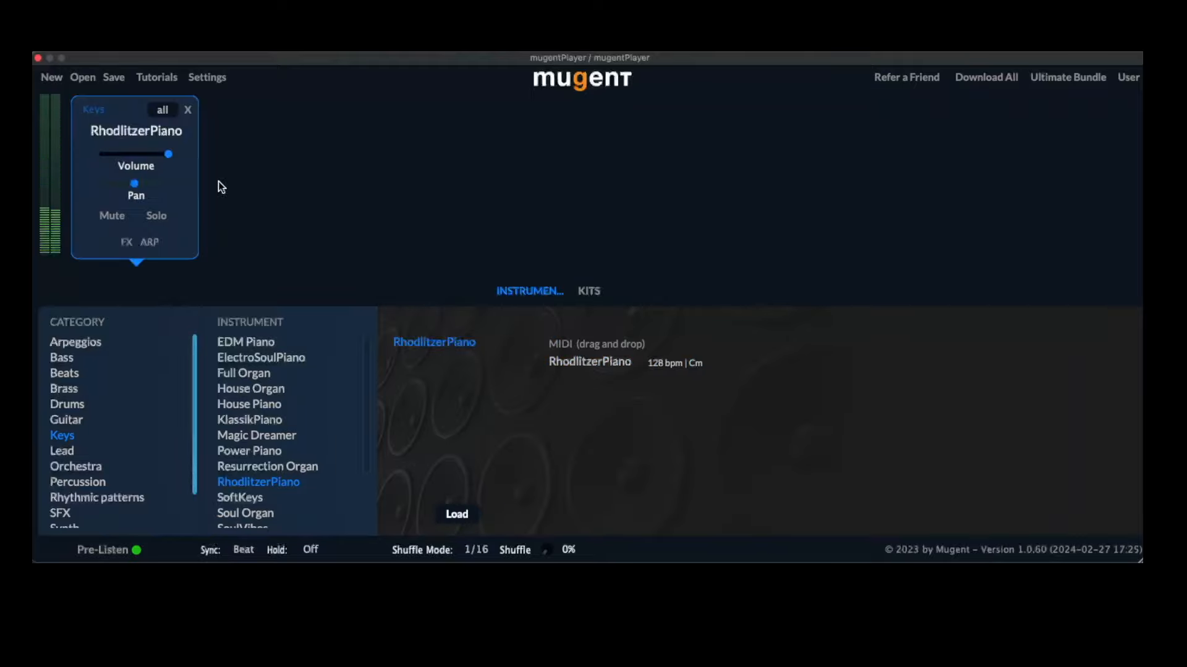
{"action": "left_click", "coordinate": [149, 244]}
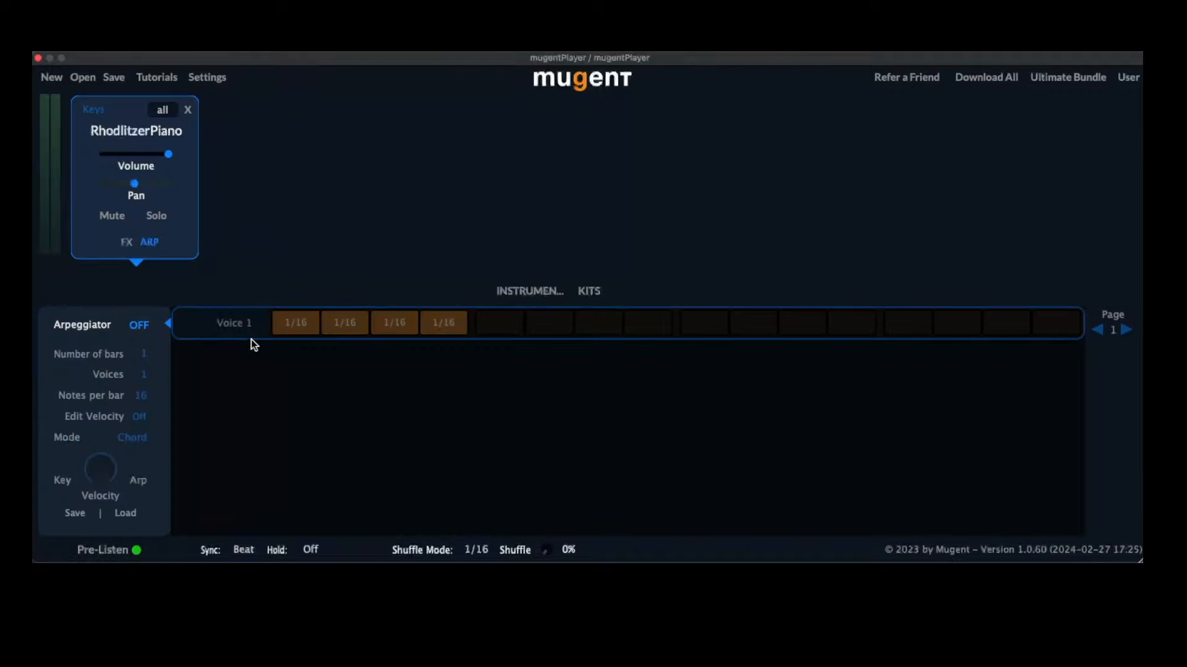
{"action": "left_click", "coordinate": [139, 325]}
{"action": "left_click_drag", "start_coordinate": [335, 317], "coordinate": [423, 321]}
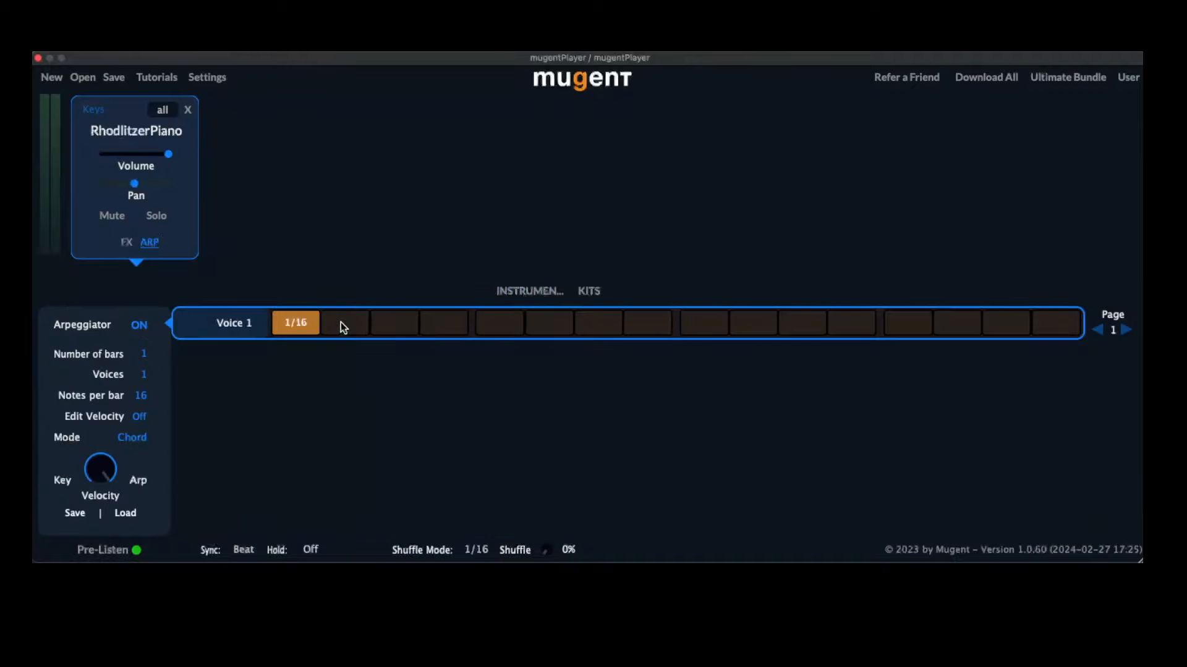
{"action": "left_click_drag", "start_coordinate": [324, 323], "coordinate": [1076, 332]}
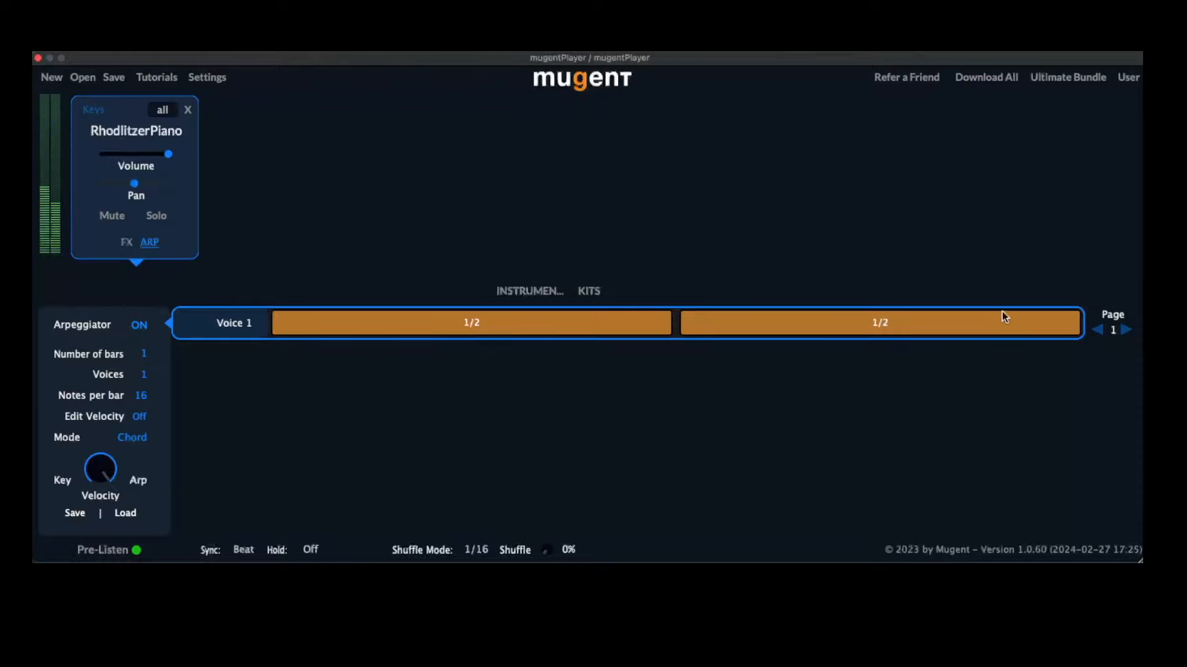
Step: Preview EclypseLead and Island Pad in the Synth category, and load Plucked Synth as a second instrument
{"action": "left_click", "coordinate": [523, 292]}
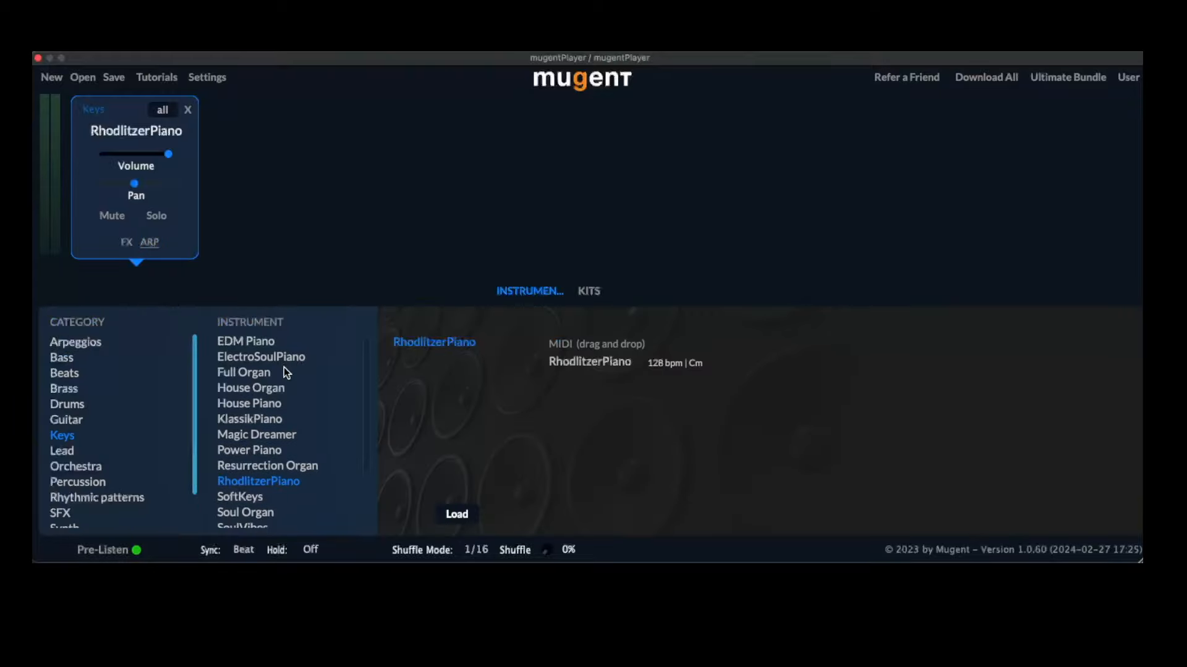
{"action": "scroll", "coordinate": [285, 370], "scroll_direction": "down", "scroll_amount": 3}
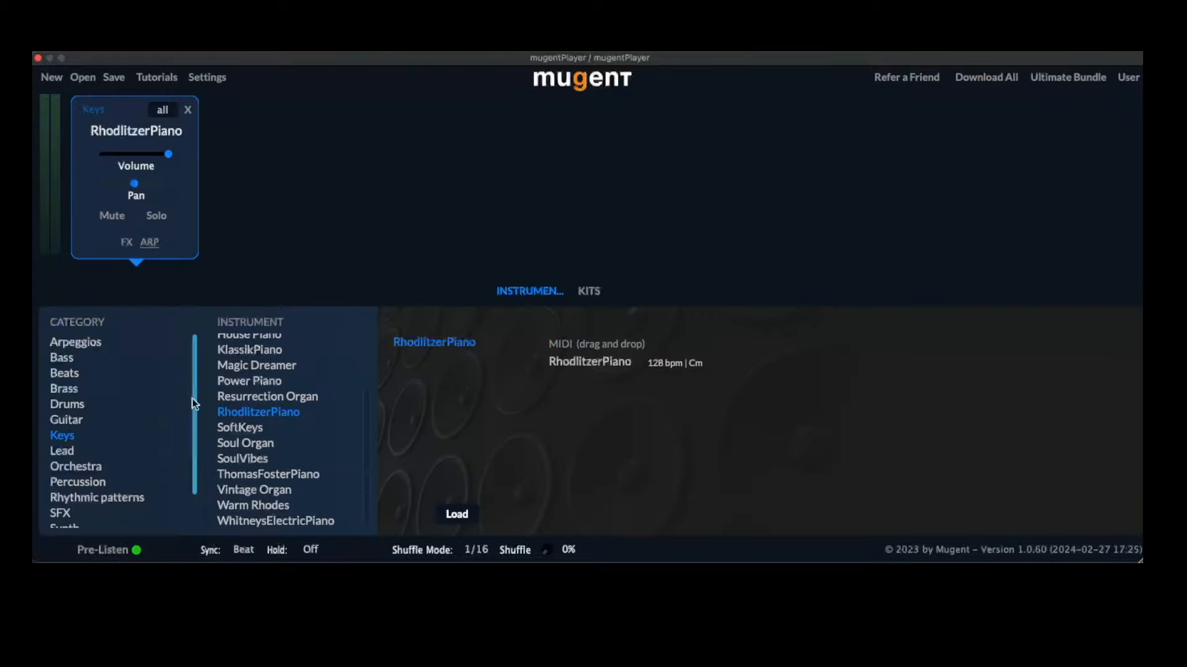
{"action": "scroll", "coordinate": [102, 475], "scroll_direction": "down", "scroll_amount": 2}
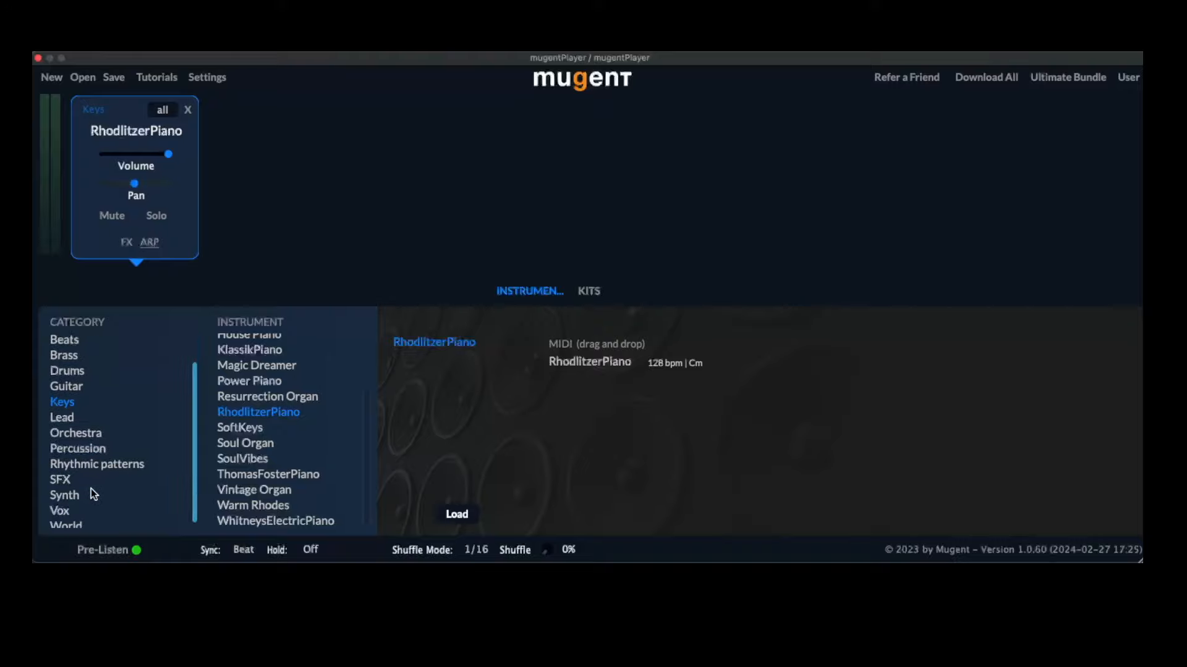
{"action": "left_click", "coordinate": [72, 496]}
{"action": "scroll", "coordinate": [276, 455], "scroll_direction": "down", "scroll_amount": 4}
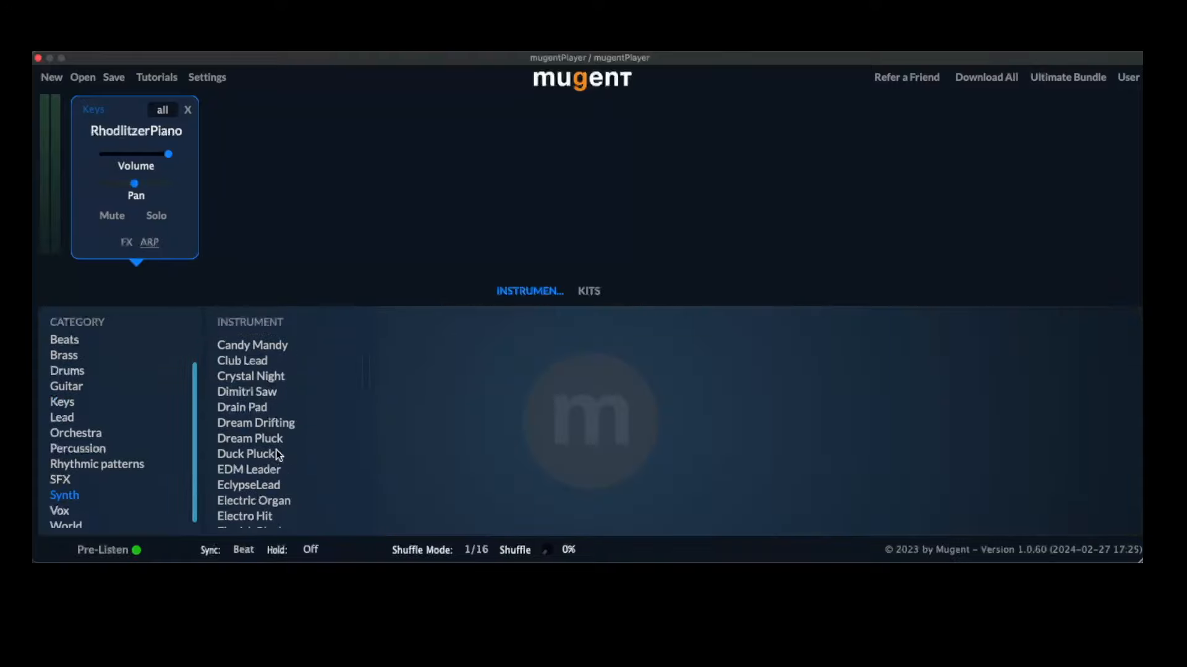
{"action": "scroll", "coordinate": [122, 493], "scroll_direction": "down", "scroll_amount": 1}
{"action": "left_click", "coordinate": [254, 487]}
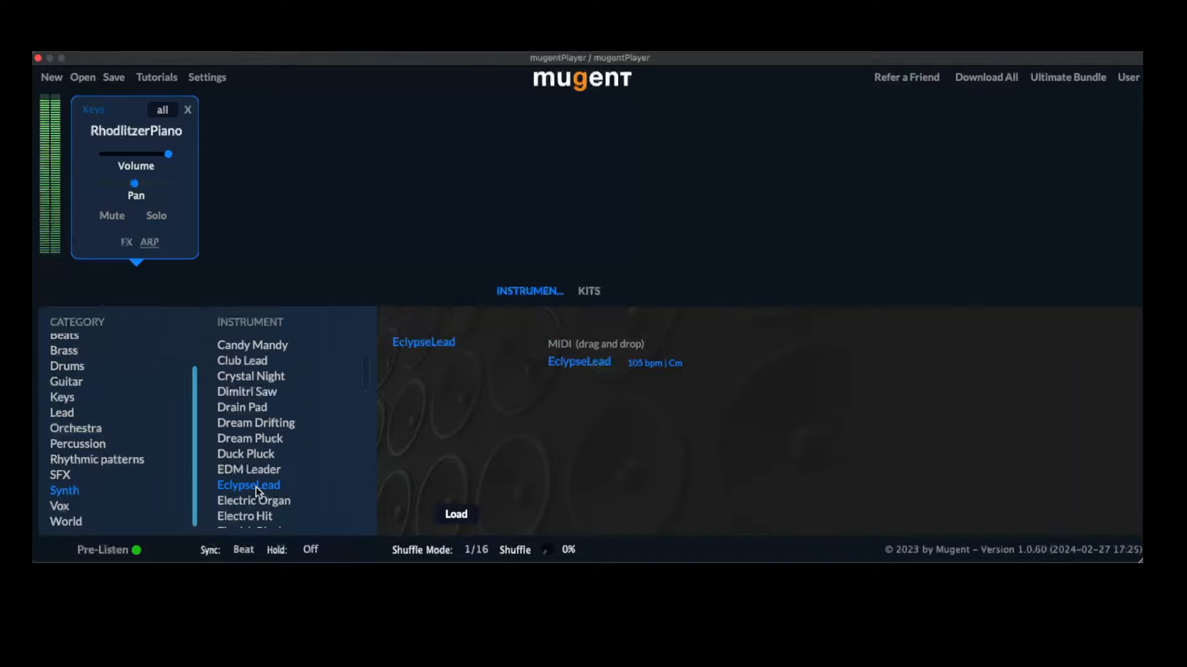
{"action": "scroll", "coordinate": [254, 487], "scroll_direction": "down", "scroll_amount": 5}
{"action": "left_click", "coordinate": [263, 491]}
{"action": "scroll", "coordinate": [272, 501], "scroll_direction": "down", "scroll_amount": 10}
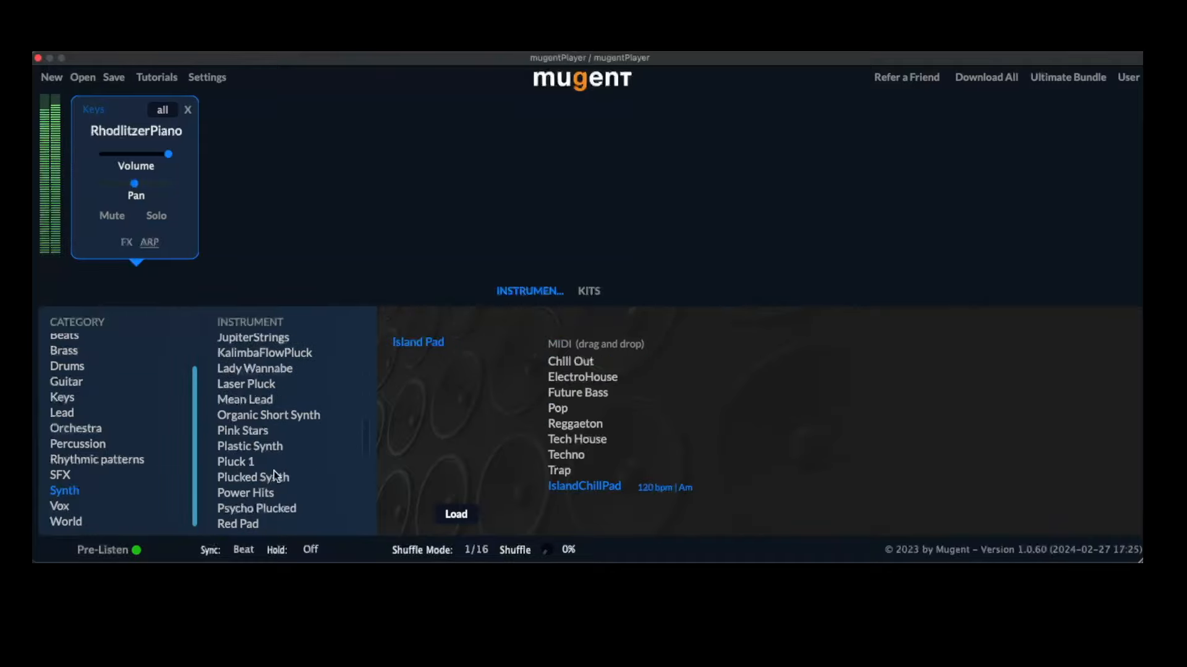
{"action": "left_click", "coordinate": [275, 480]}
{"action": "left_click", "coordinate": [454, 516]}
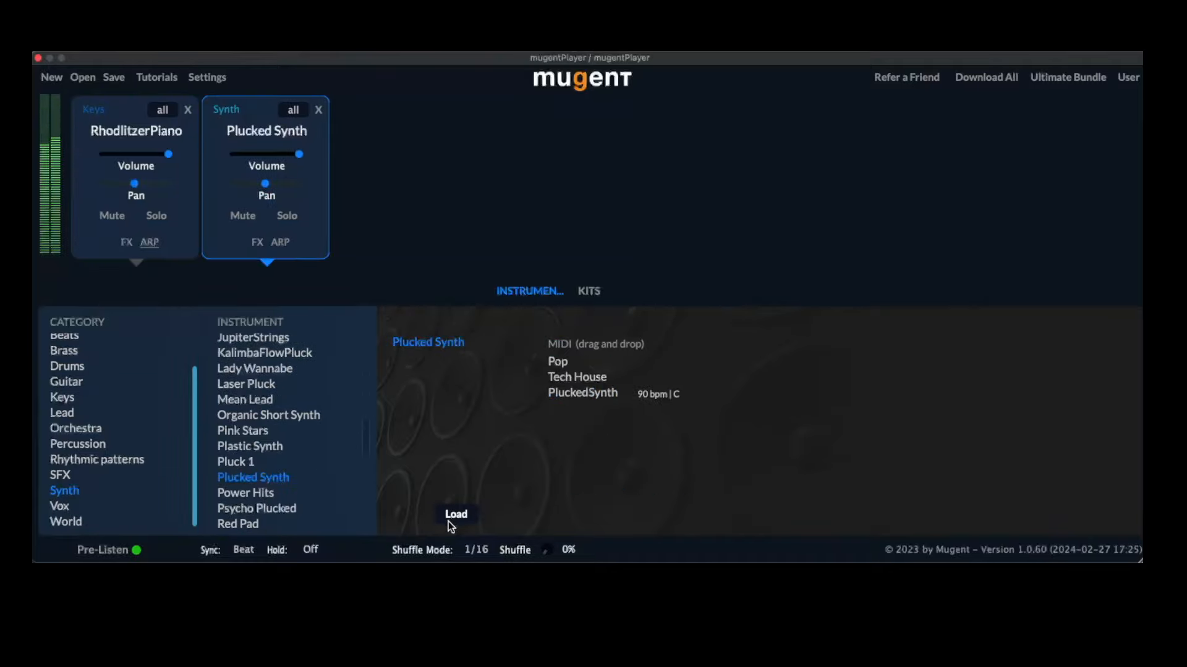
Step: Turn on Plucked Synth's arpeggiator and arrange its 1/16 notes on steps 1, 4, 7, 9, 12 and 15
{"action": "left_click", "coordinate": [281, 243]}
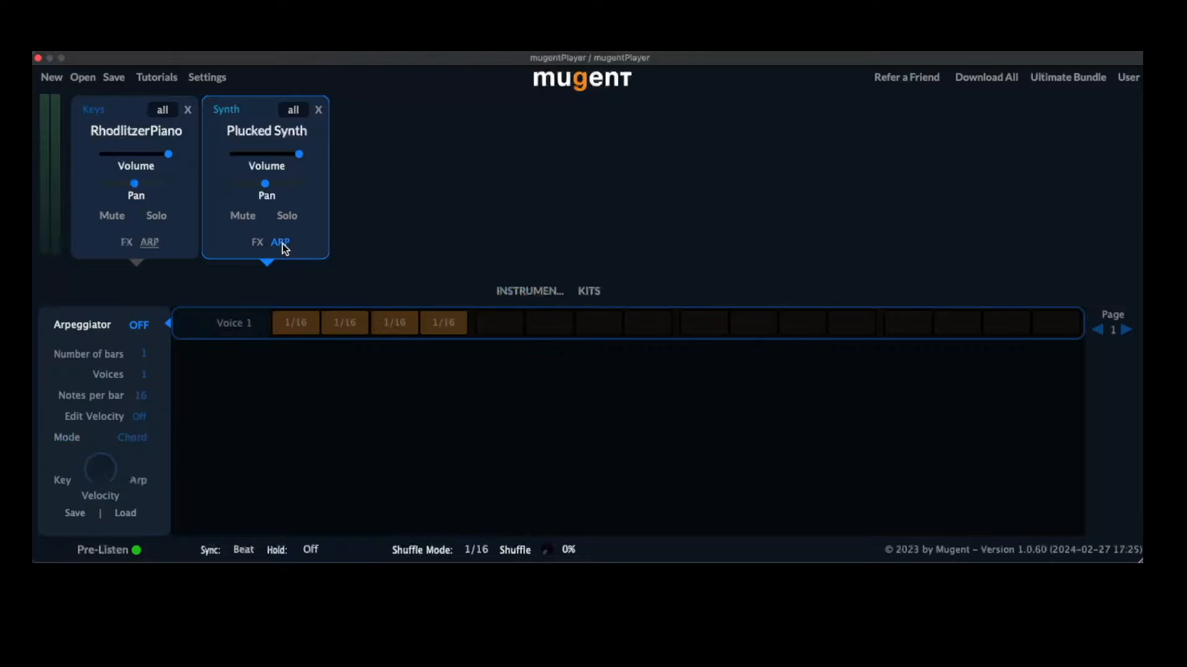
{"action": "left_click", "coordinate": [140, 326]}
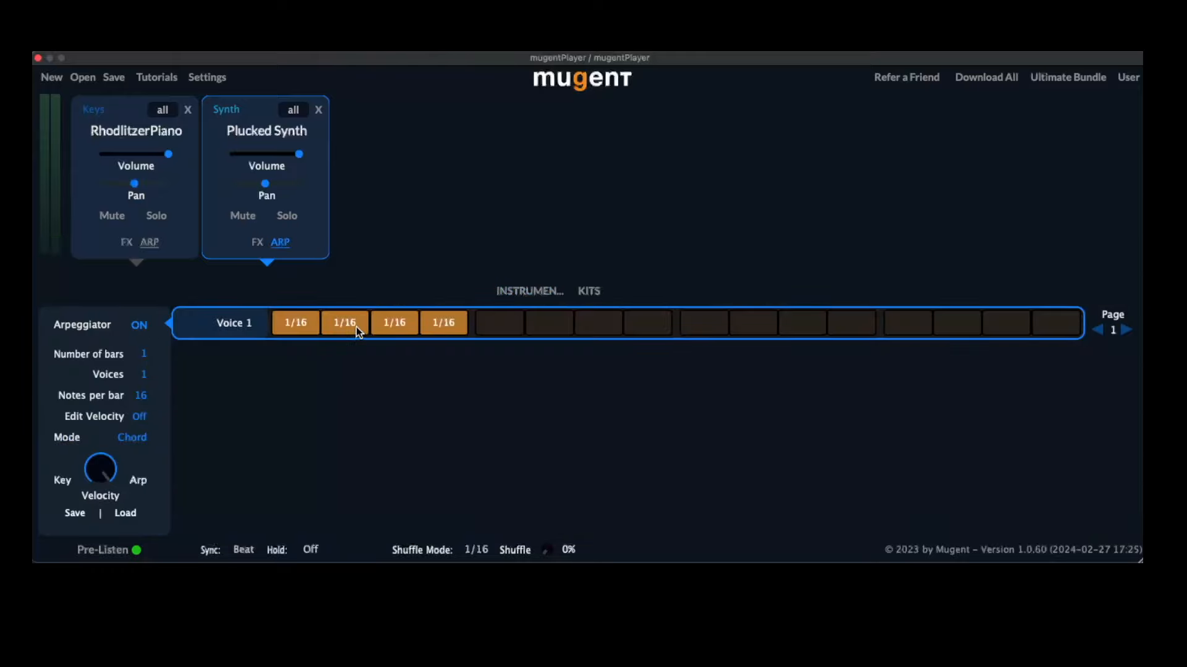
{"action": "left_click", "coordinate": [592, 327]}
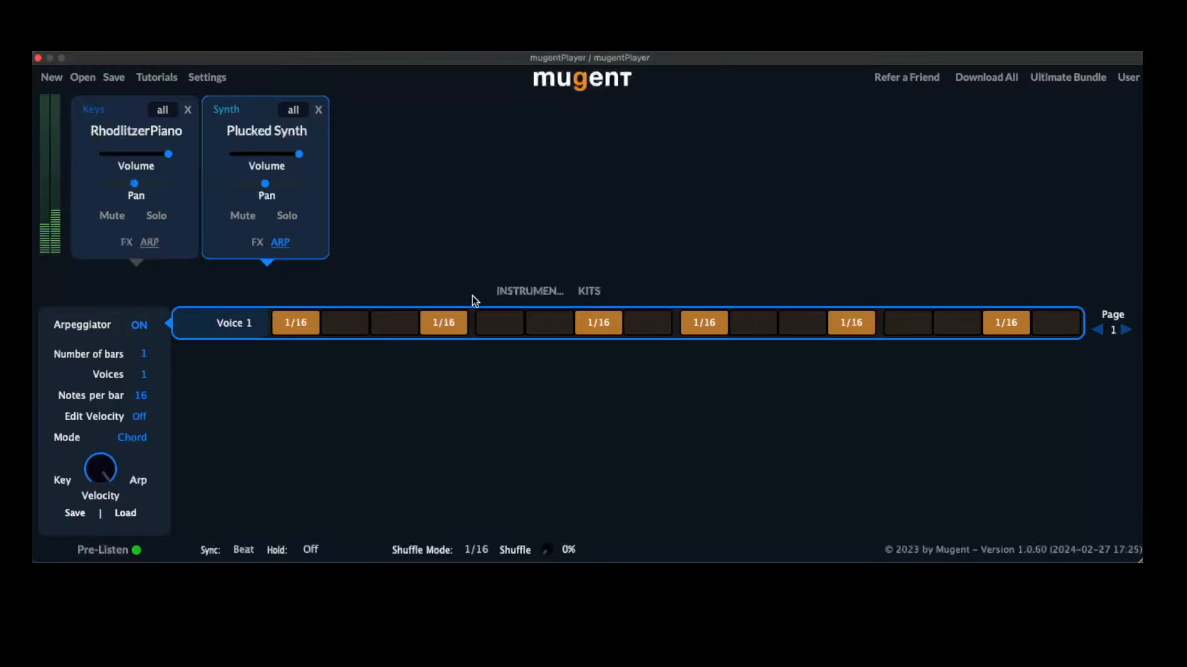
Step: Preview Red Pad and Ride Lead among the synths, and load Science Plucked as a third instrument
{"action": "left_click", "coordinate": [507, 291]}
{"action": "scroll", "coordinate": [277, 435], "scroll_direction": "down", "scroll_amount": 4}
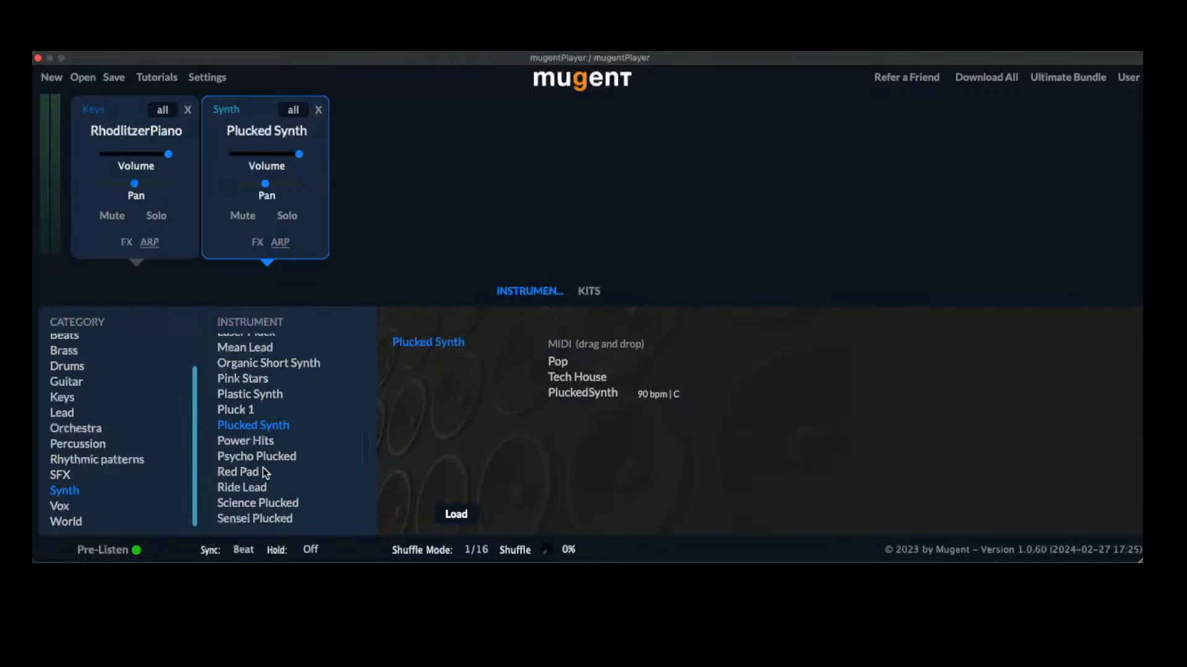
{"action": "left_click", "coordinate": [262, 471]}
{"action": "left_click", "coordinate": [256, 489]}
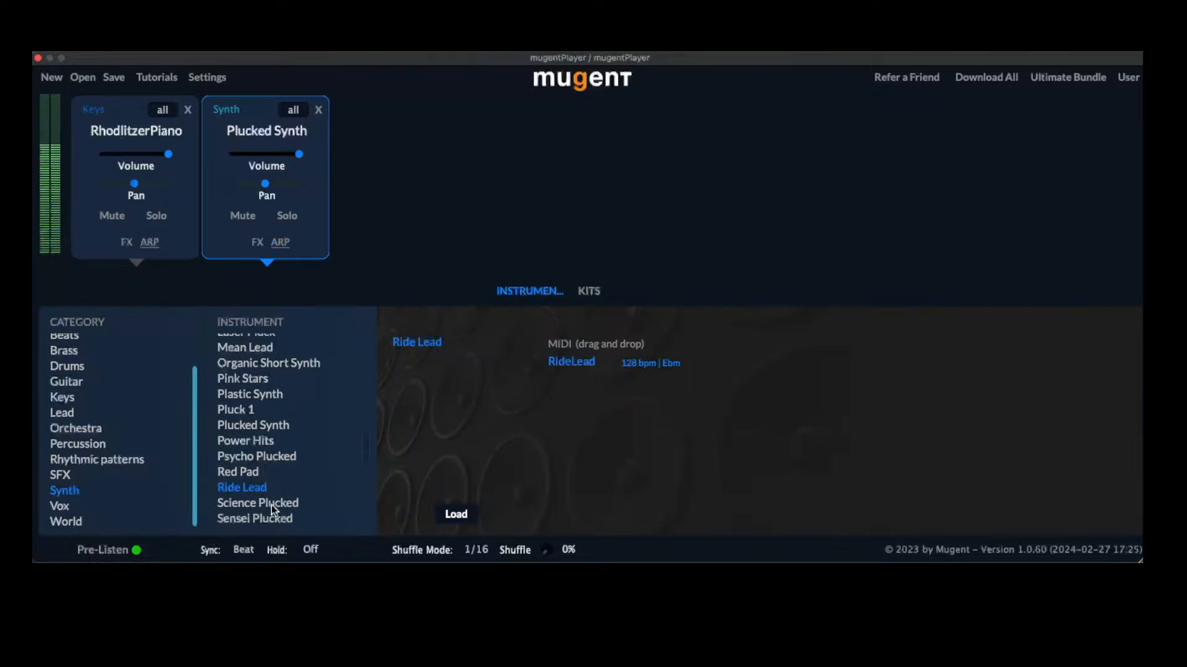
{"action": "left_click", "coordinate": [270, 504]}
{"action": "left_click", "coordinate": [462, 516]}
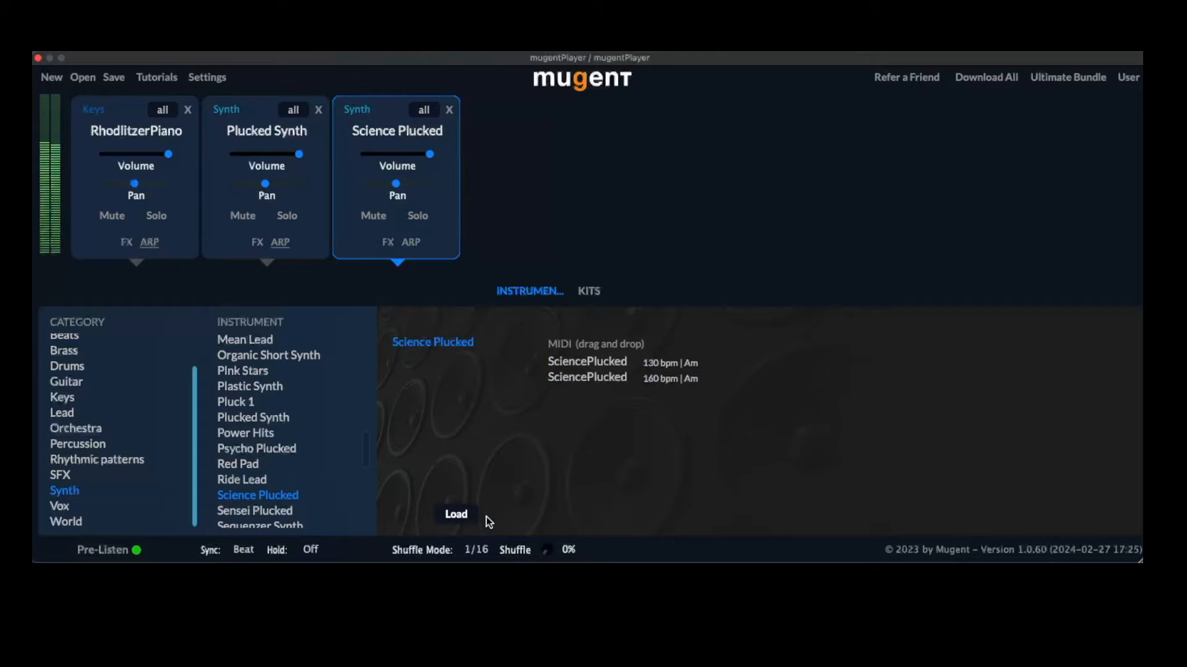
Step: Turn on Science Plucked's arpeggiator with 1/16 notes on all 16 steps and set its mode to Up & Down
{"action": "left_click", "coordinate": [411, 244]}
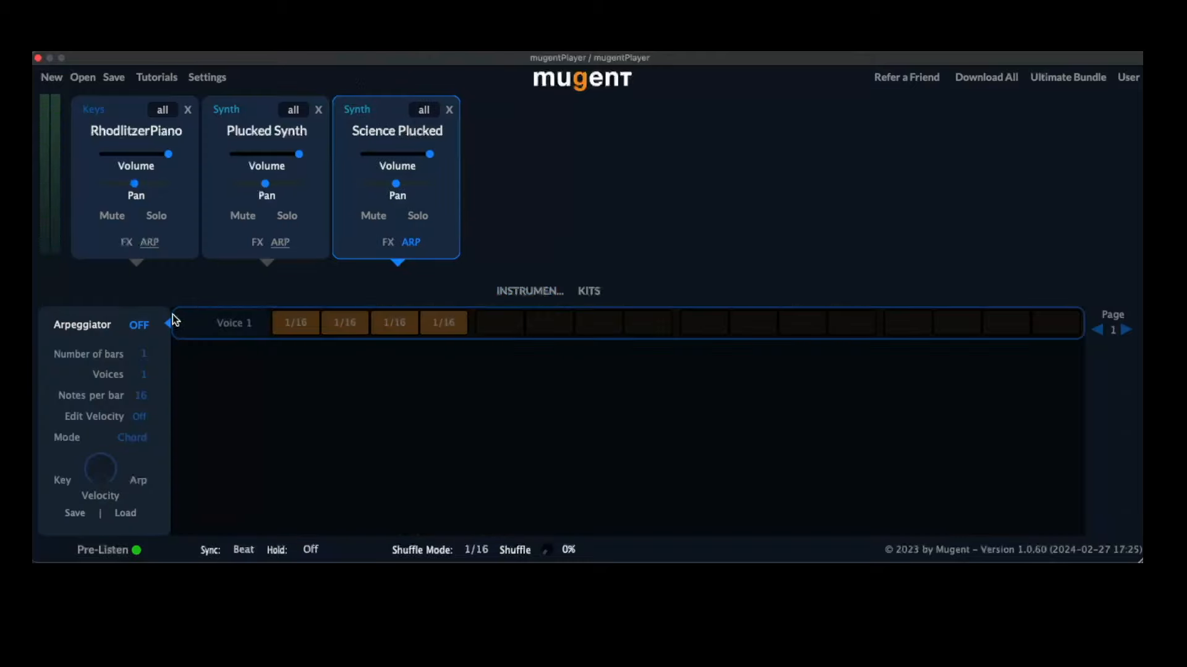
{"action": "left_click", "coordinate": [141, 327]}
{"action": "left_click_drag", "start_coordinate": [505, 334], "coordinate": [1054, 328]}
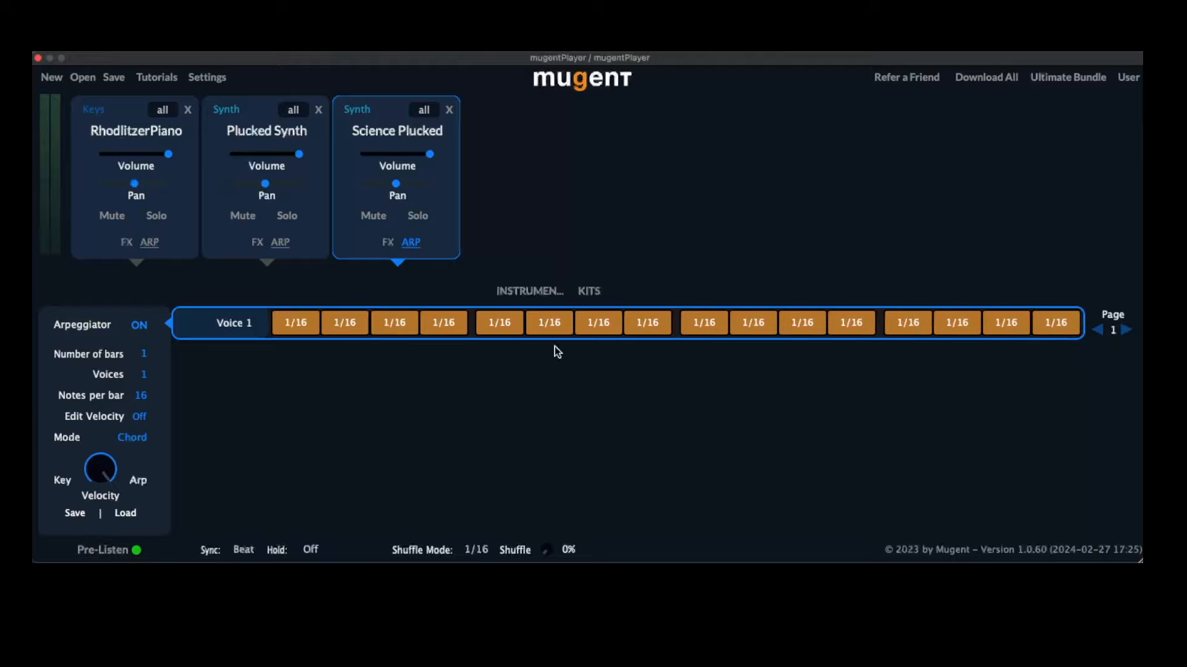
{"action": "left_click", "coordinate": [133, 439]}
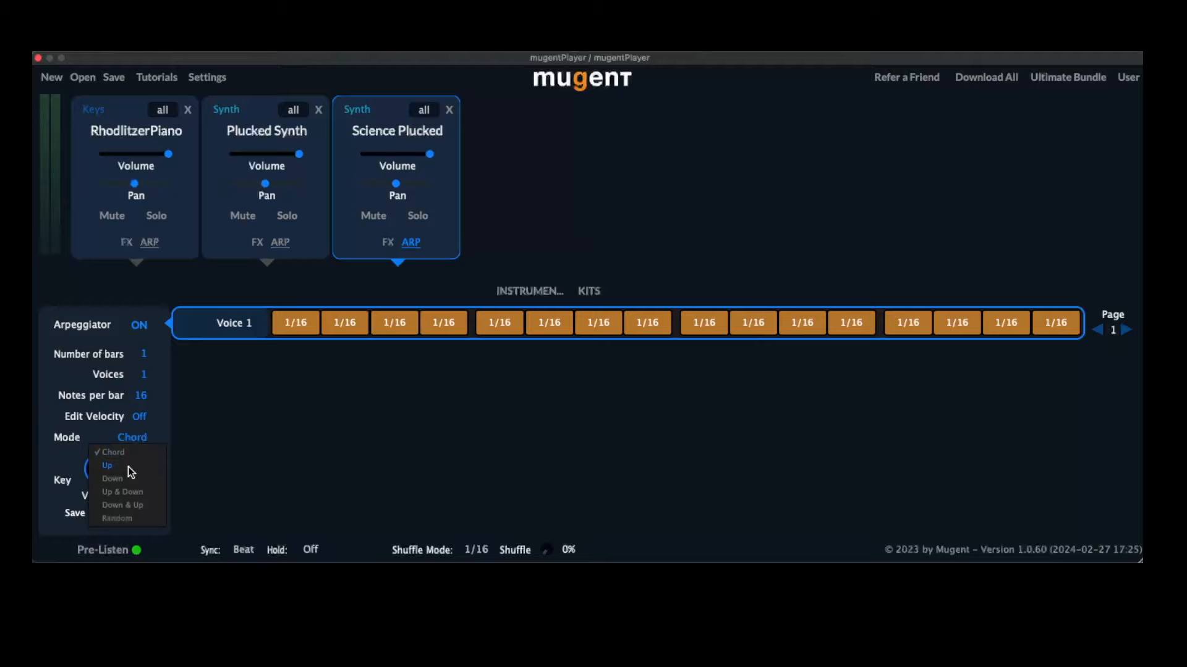
{"action": "left_click", "coordinate": [134, 492]}
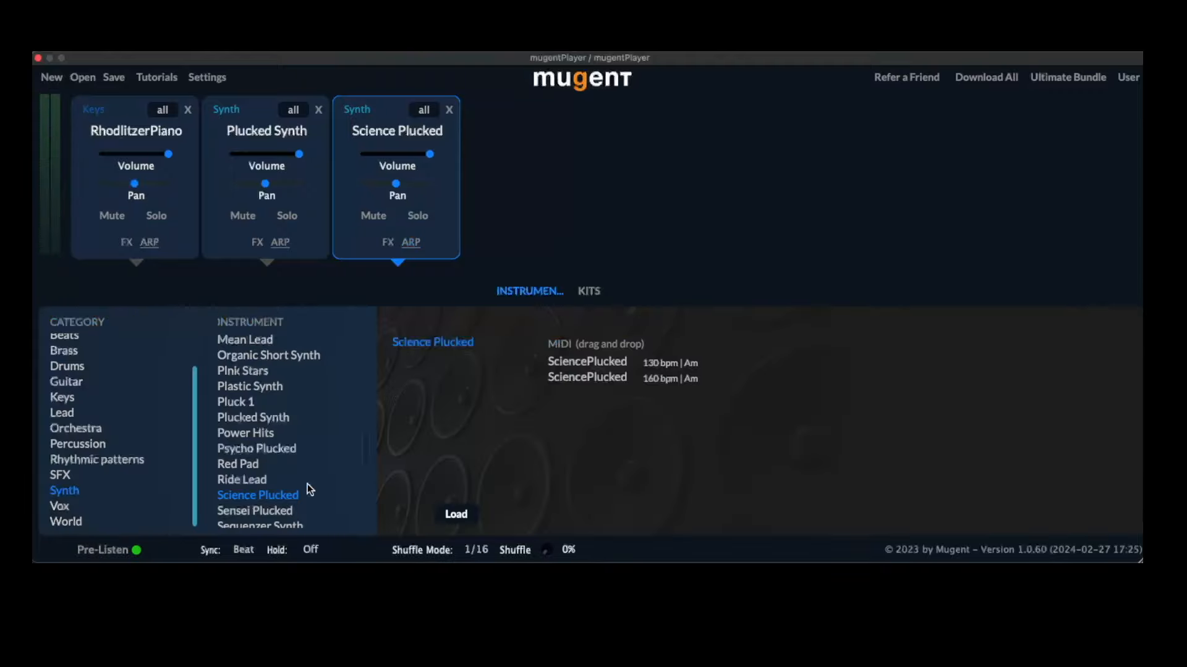
Step: Preview further synths, including Soft Pluck and SpaceShip Atmos, and load Titanium Madness as a fourth instrument
{"action": "scroll", "coordinate": [307, 488], "scroll_direction": "down", "scroll_amount": 5}
{"action": "left_click", "coordinate": [275, 438]}
{"action": "left_click", "coordinate": [274, 453]}
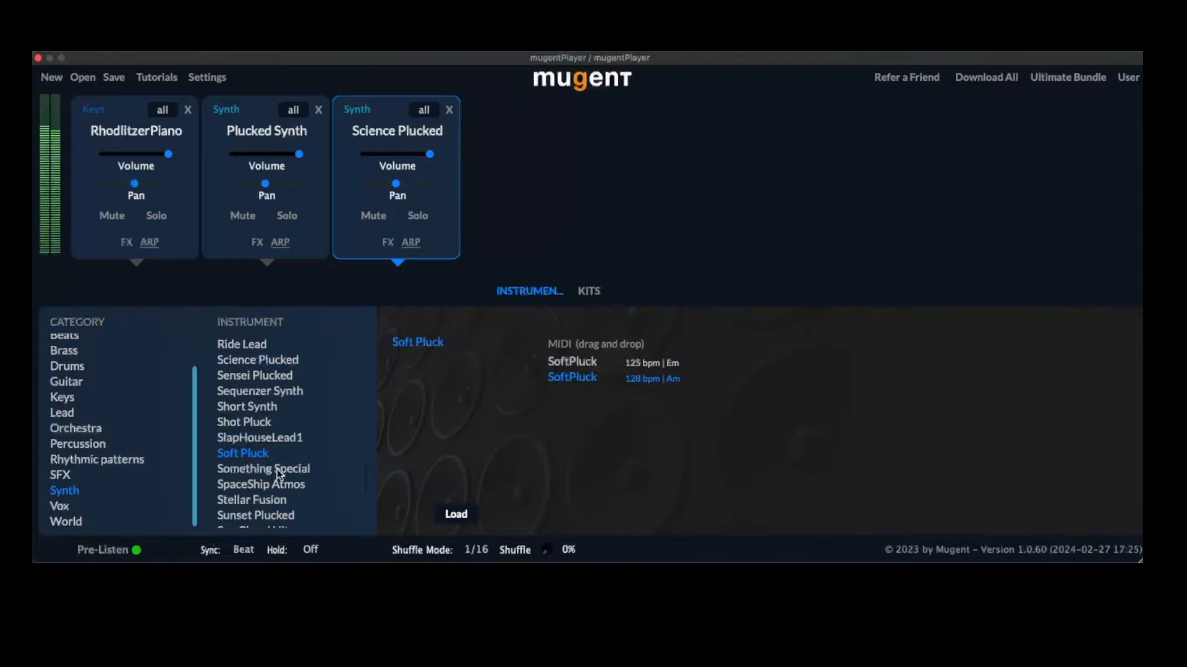
{"action": "left_click", "coordinate": [286, 491]}
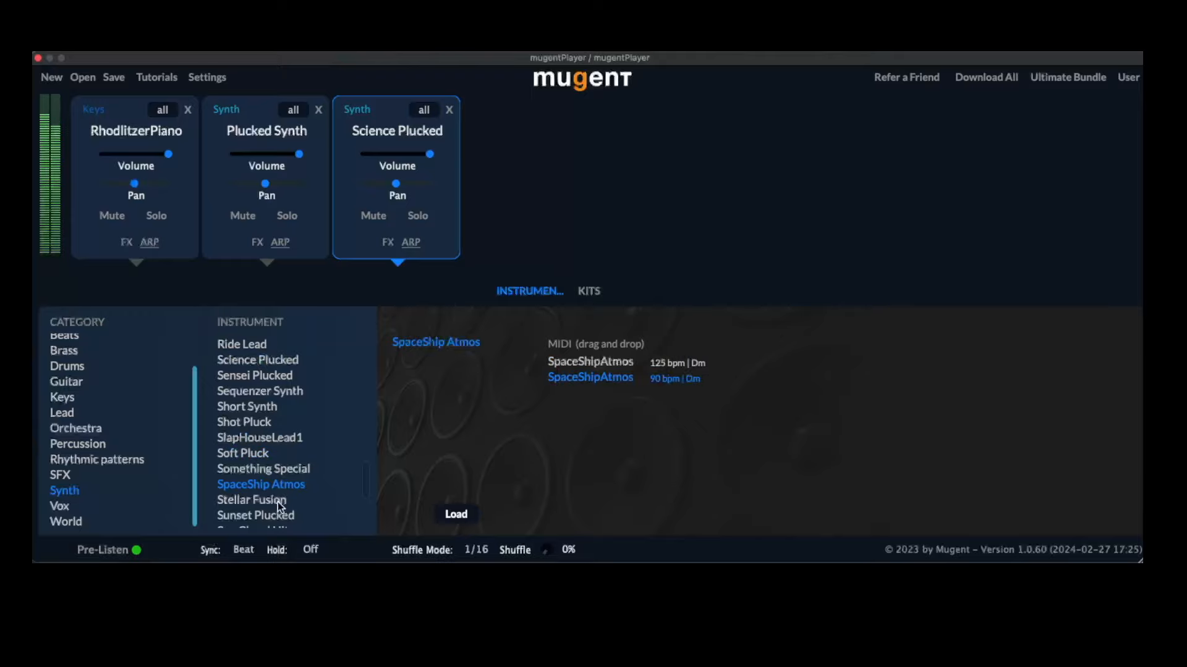
{"action": "left_click", "coordinate": [279, 515]}
{"action": "scroll", "coordinate": [280, 506], "scroll_direction": "down", "scroll_amount": 3}
{"action": "left_click", "coordinate": [276, 466]}
{"action": "left_click", "coordinate": [281, 497]}
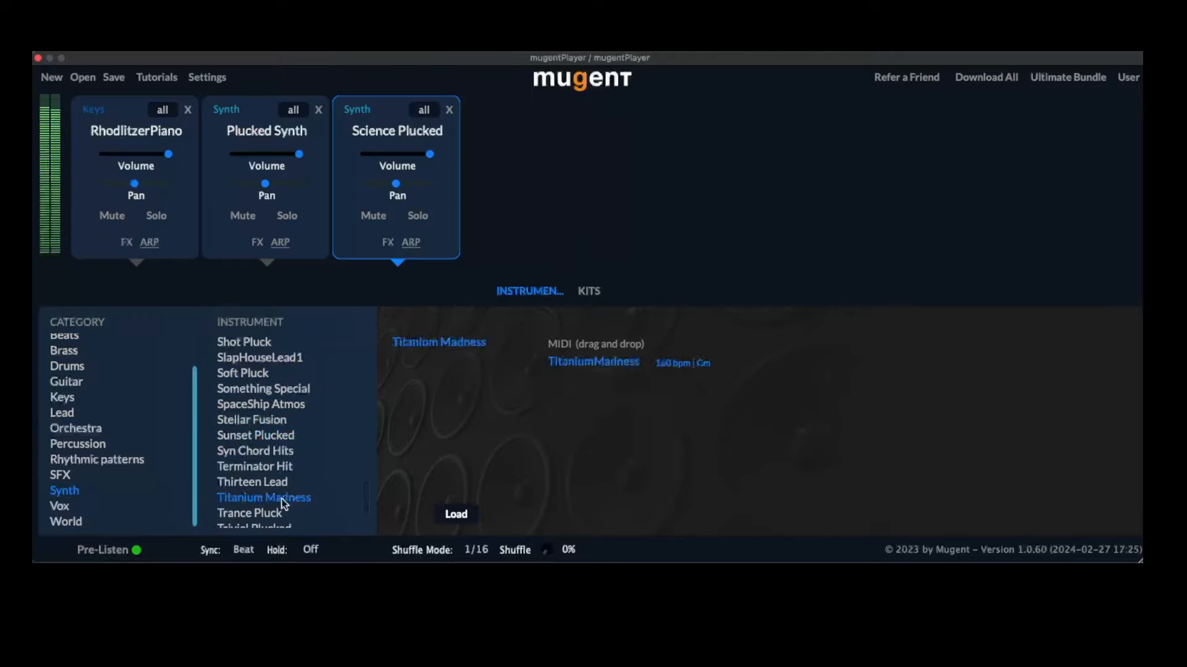
{"action": "scroll", "coordinate": [277, 510], "scroll_direction": "down", "scroll_amount": 2}
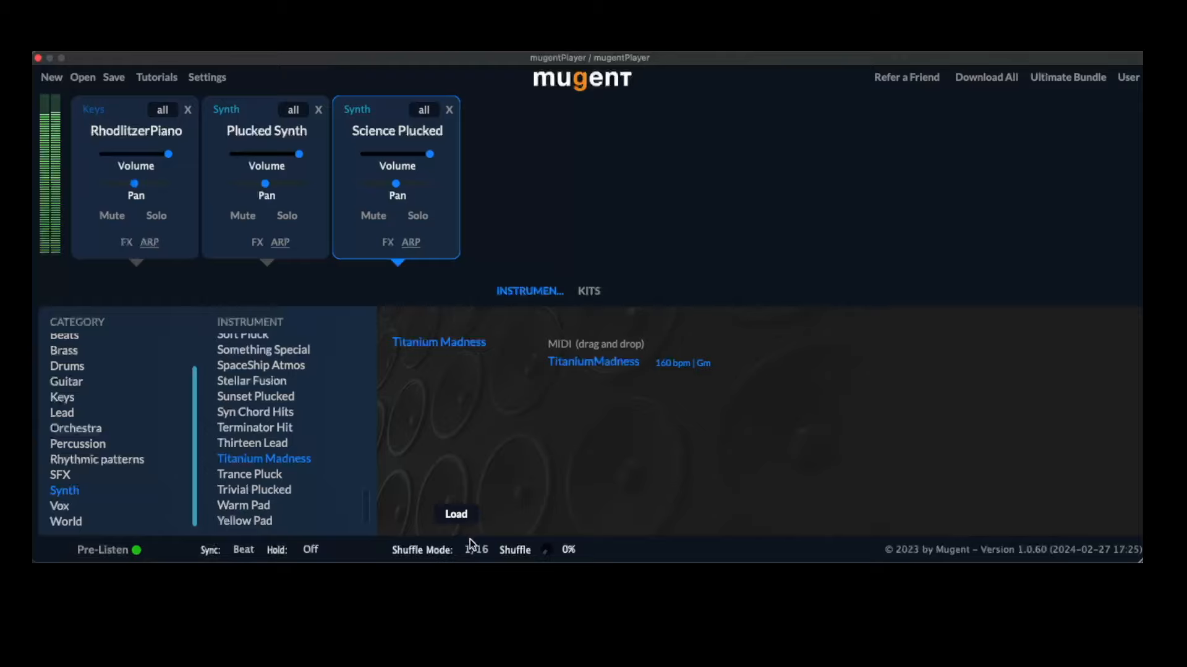
{"action": "left_click", "coordinate": [456, 517]}
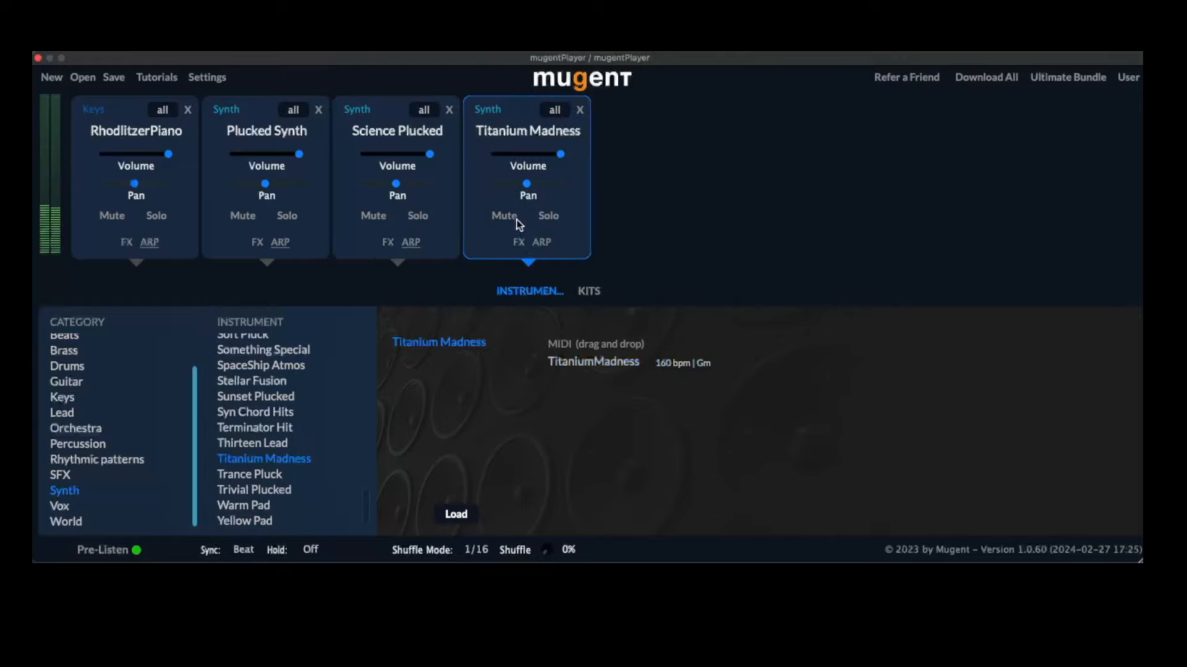
Step: Turn on Titanium Madness's arpeggiator over 3 bars with 1/16 notes on steps 9 to 12, and set its mode to Up
{"action": "left_click", "coordinate": [541, 243]}
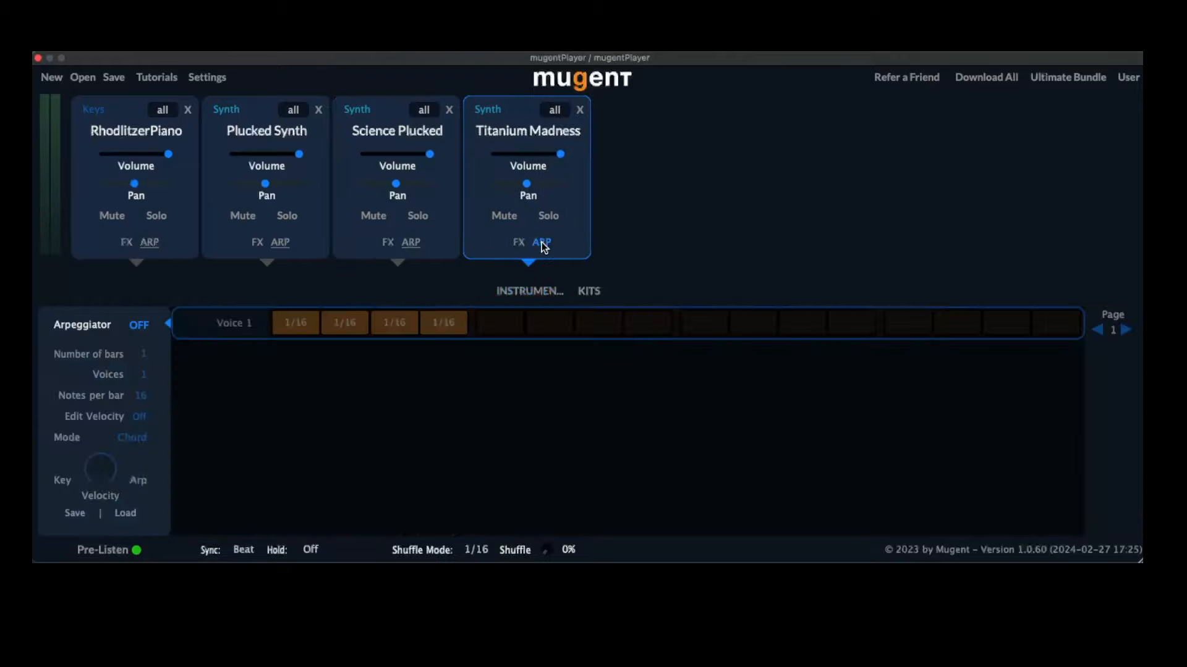
{"action": "left_click", "coordinate": [146, 324]}
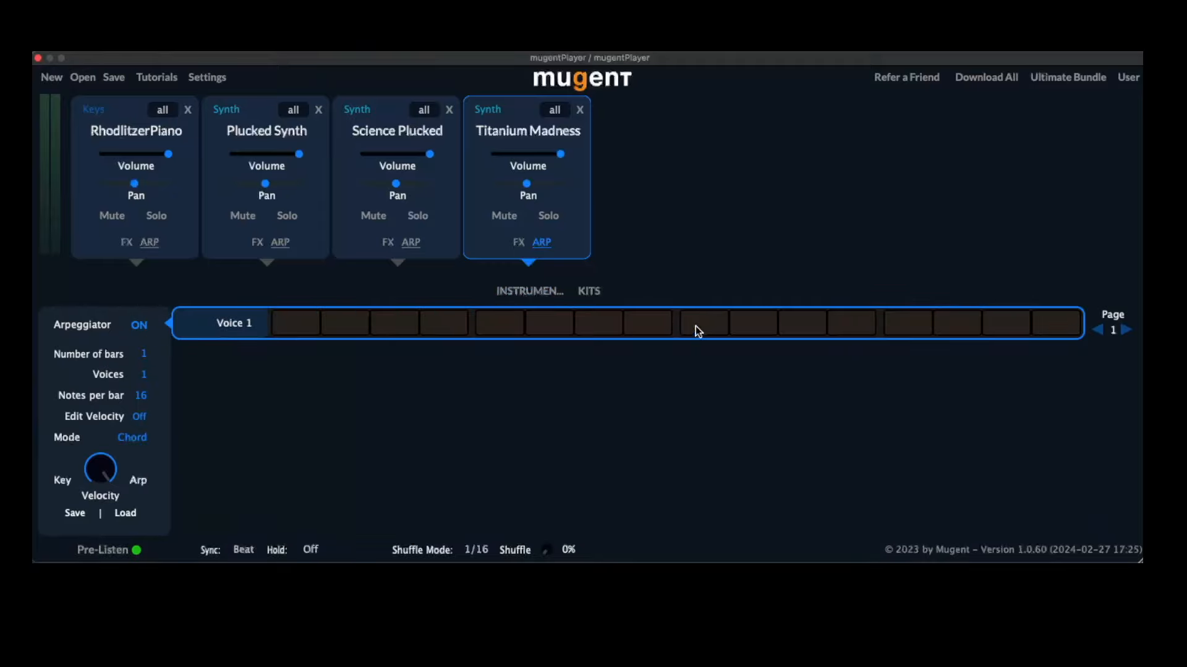
{"action": "left_click_drag", "start_coordinate": [695, 328], "coordinate": [780, 333]}
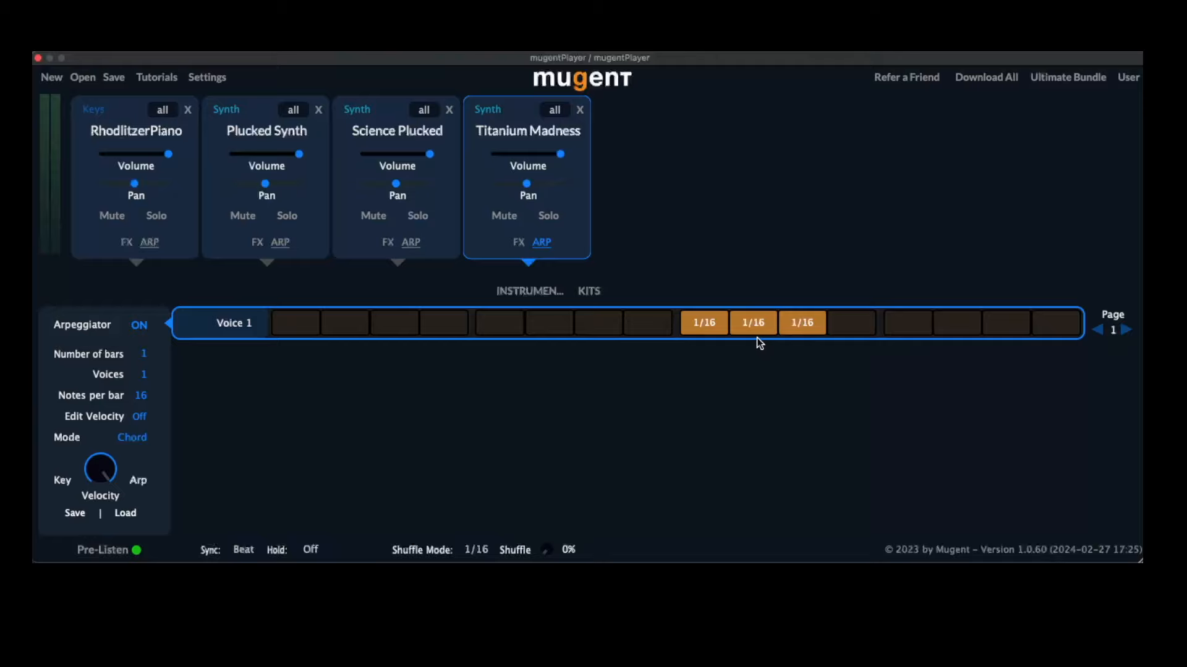
{"action": "left_click", "coordinate": [499, 323]}
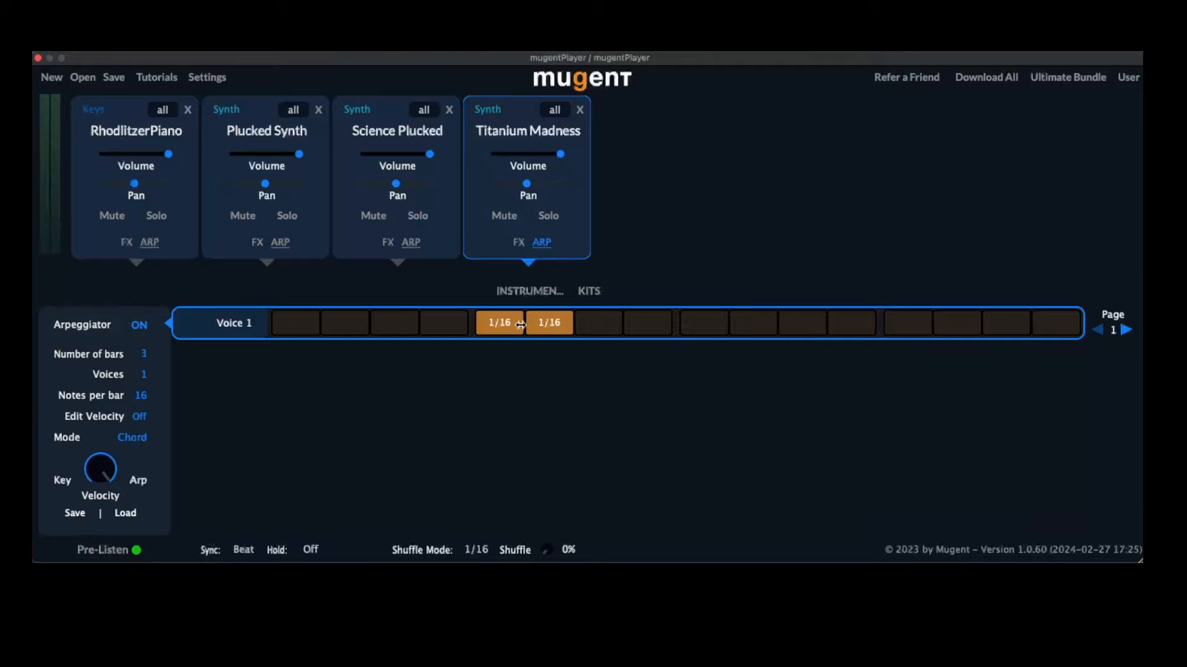
{"action": "left_click", "coordinate": [521, 324]}
{"action": "left_click", "coordinate": [553, 323]}
{"action": "left_click", "coordinate": [774, 331]}
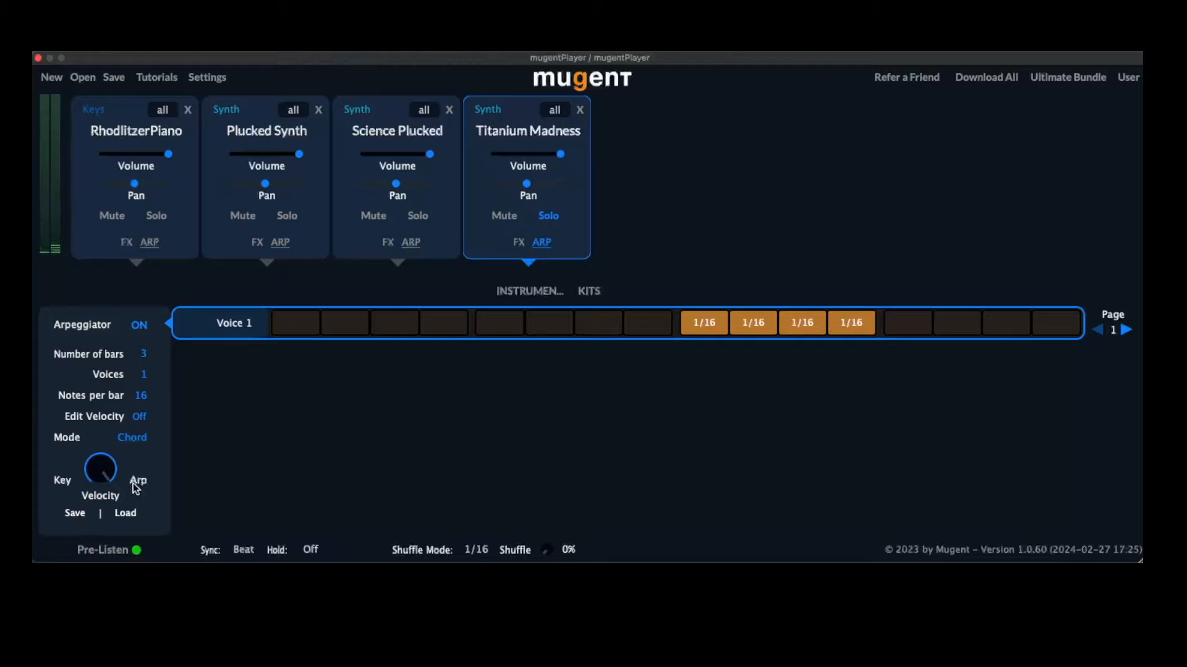
{"action": "left_click", "coordinate": [139, 439]}
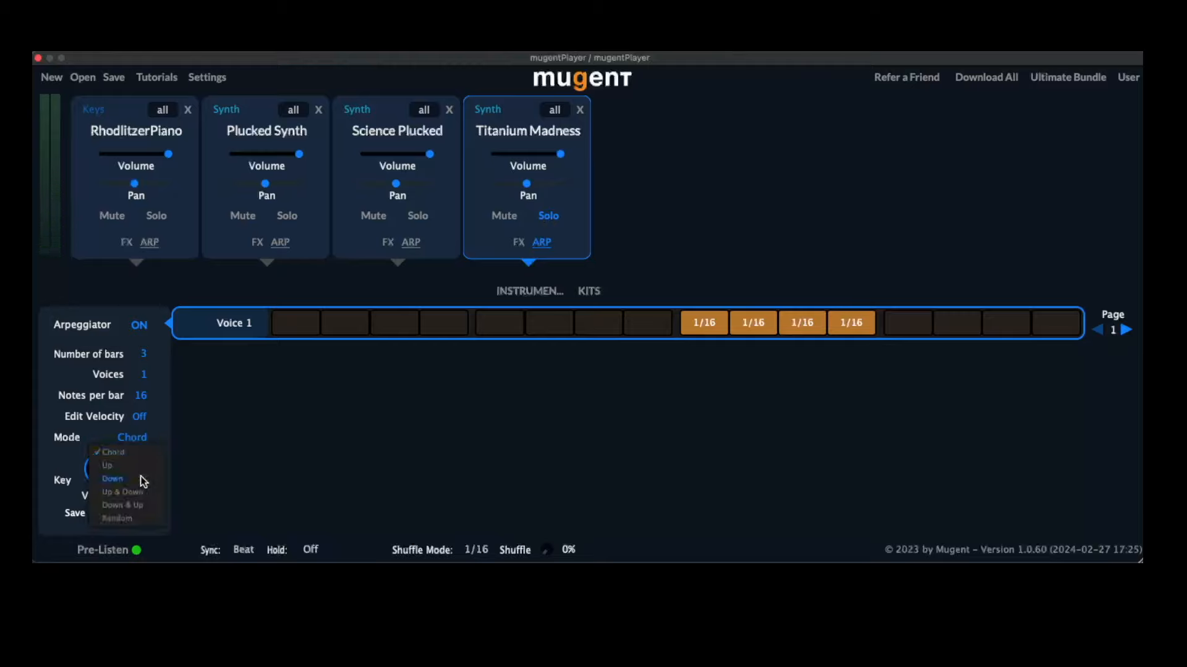
{"action": "left_click", "coordinate": [136, 463]}
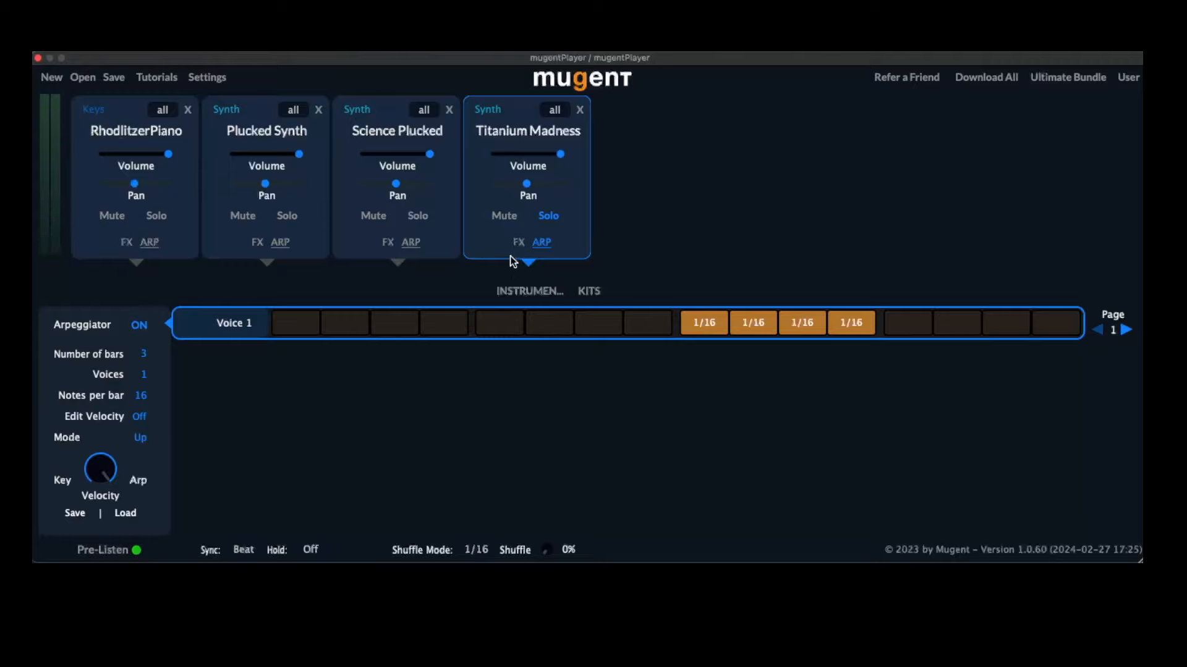
Step: Adjust Titanium Madness's reverb to 51% wet level, 51% damping and 88% room size
{"action": "left_click", "coordinate": [518, 243]}
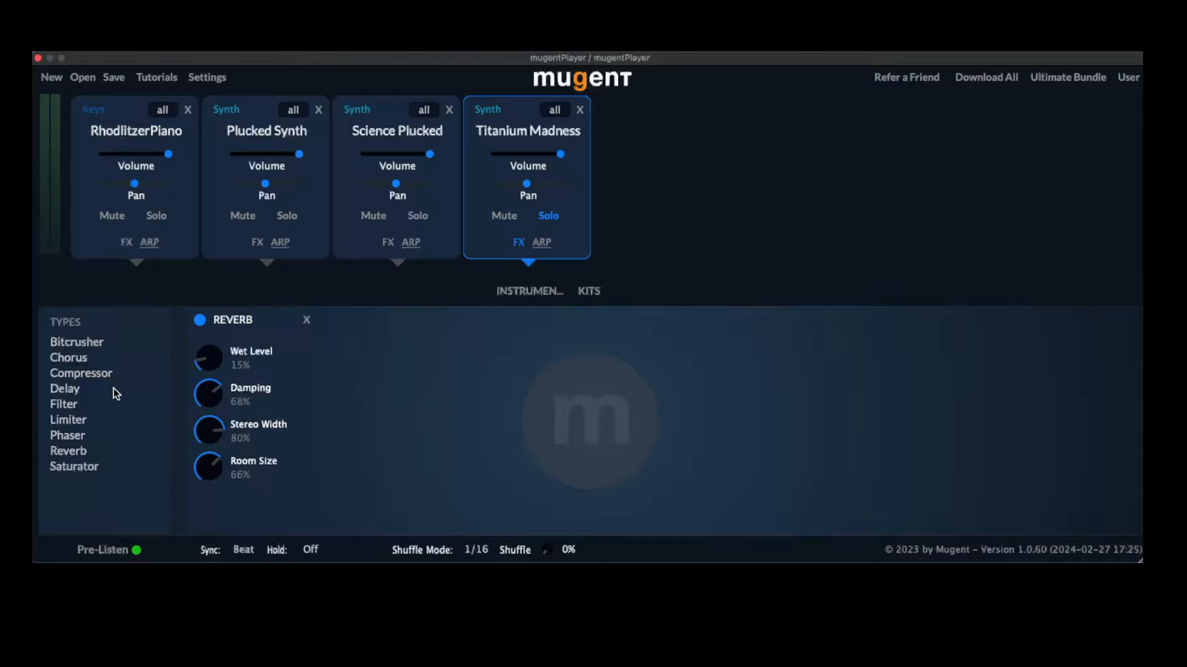
{"action": "left_click_drag", "start_coordinate": [206, 328], "coordinate": [206, 325]}
{"action": "left_click_drag", "start_coordinate": [216, 465], "coordinate": [218, 434]}
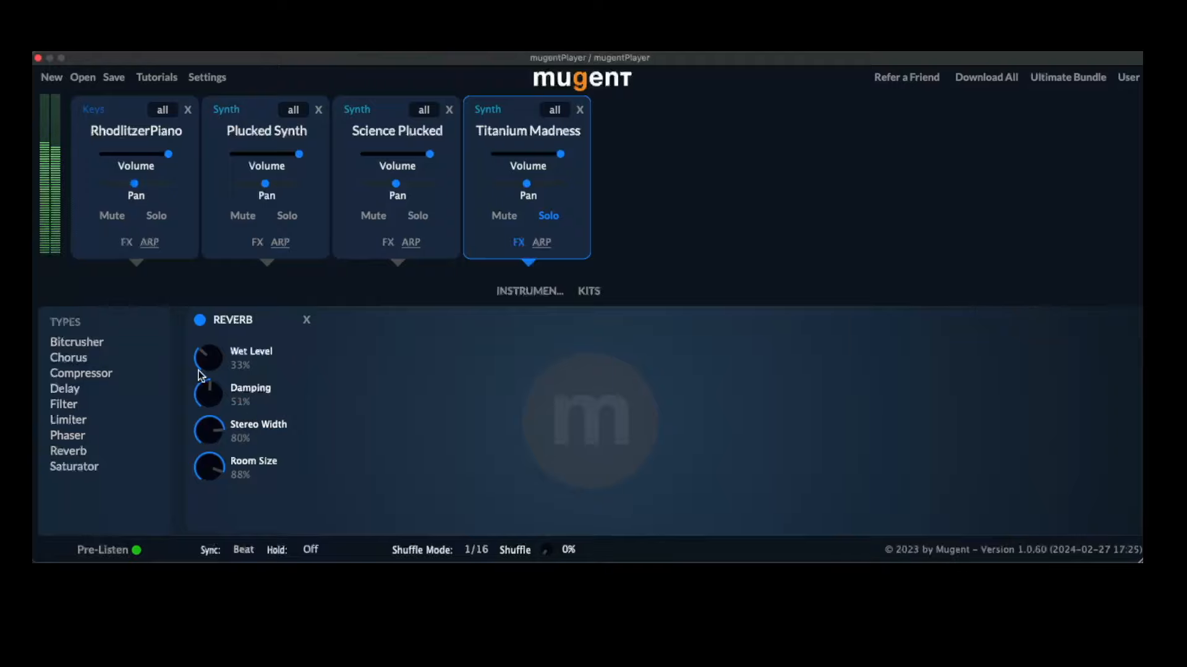
{"action": "left_click_drag", "start_coordinate": [199, 375], "coordinate": [220, 317]}
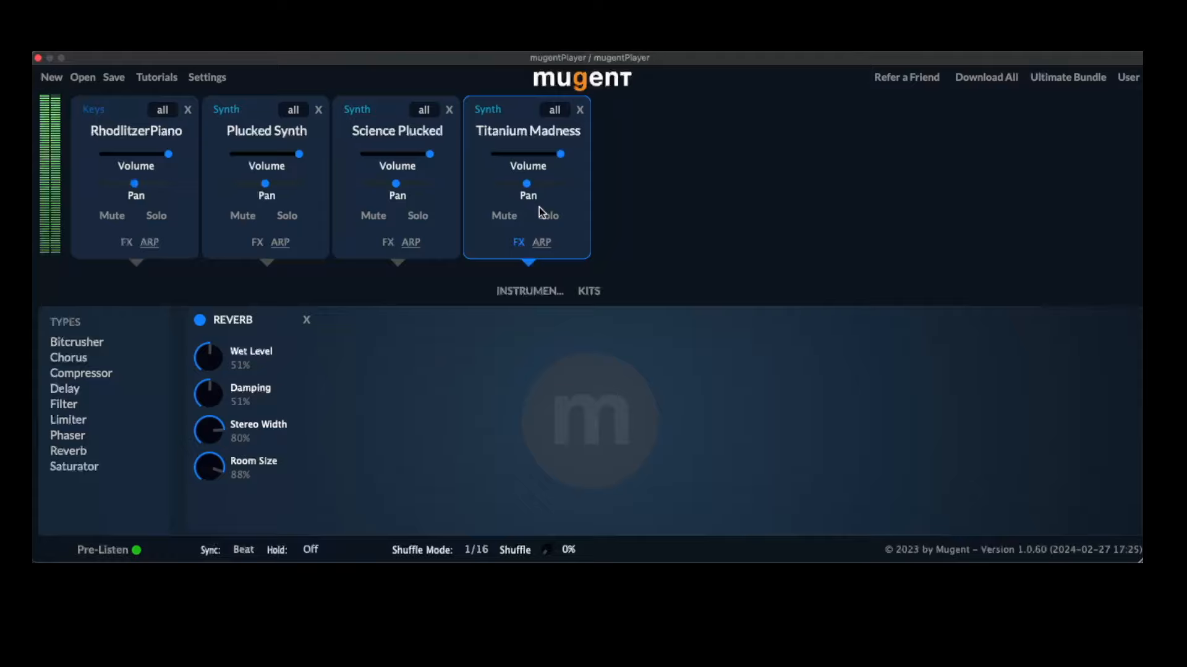
Step: Preview Warm Pad among the synths and load it as a fifth instrument
{"action": "left_click", "coordinate": [528, 293]}
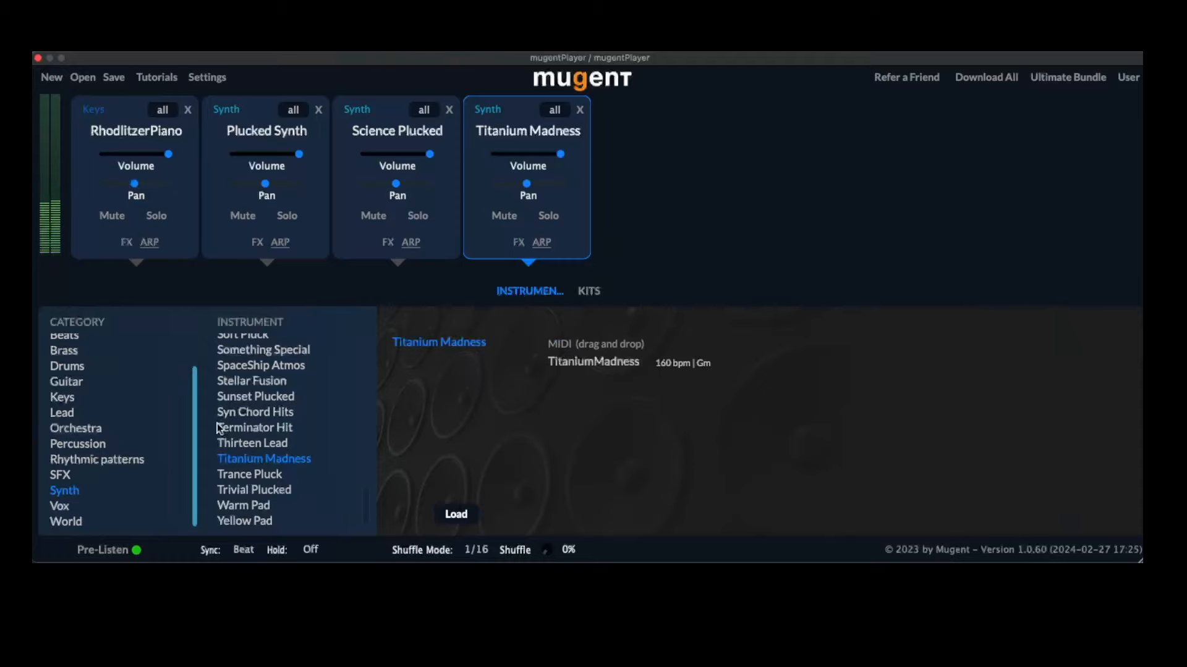
{"action": "left_click", "coordinate": [252, 506]}
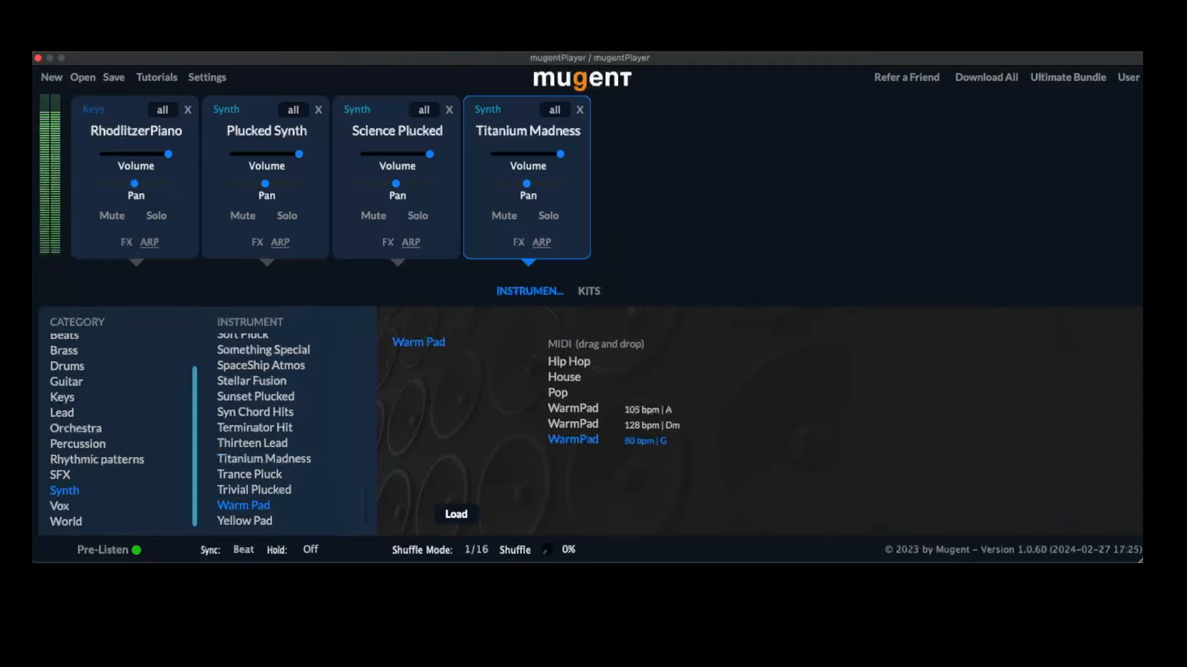
{"action": "left_click", "coordinate": [465, 514]}
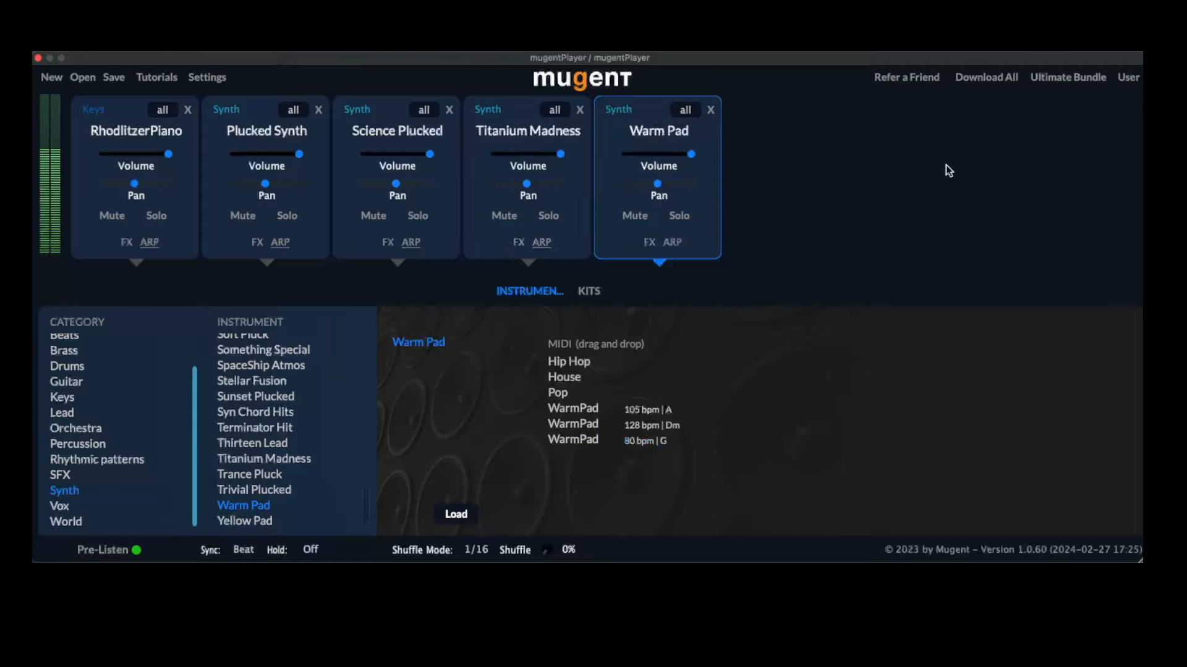
Step: Turn on Warm Pad's arpeggiator and replace its default notes with one note spanning the full bar
{"action": "left_click", "coordinate": [673, 244]}
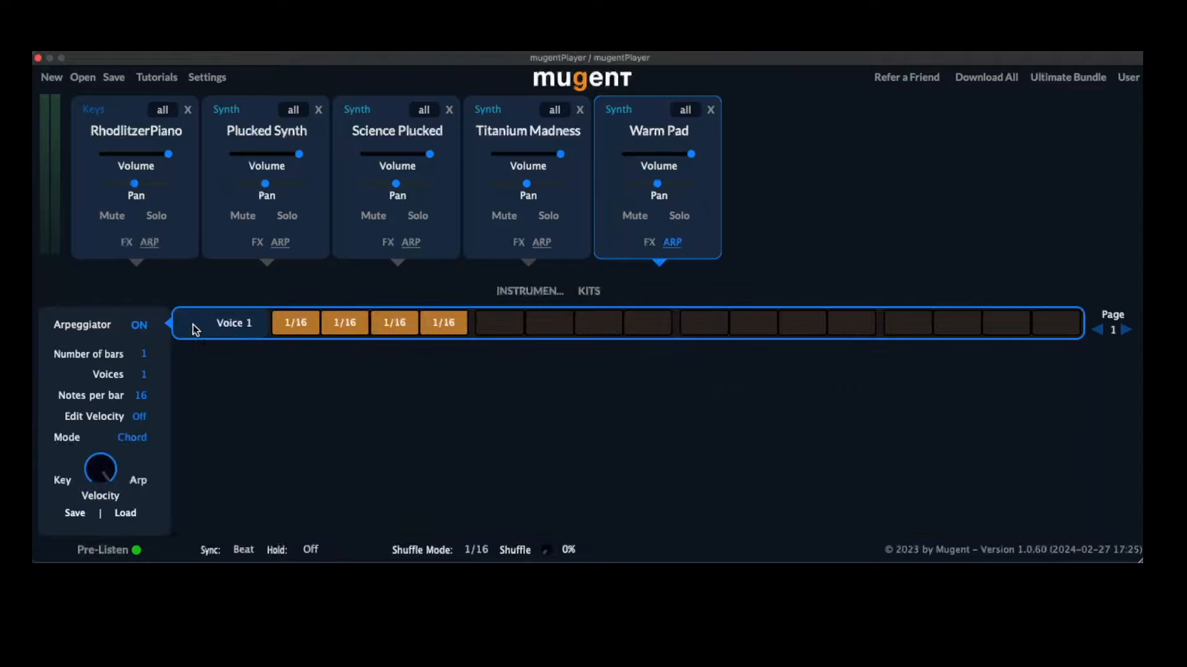
{"action": "left_click", "coordinate": [146, 325]}
{"action": "left_click_drag", "start_coordinate": [339, 324], "coordinate": [456, 321]}
{"action": "left_click_drag", "start_coordinate": [316, 322], "coordinate": [1078, 323]}
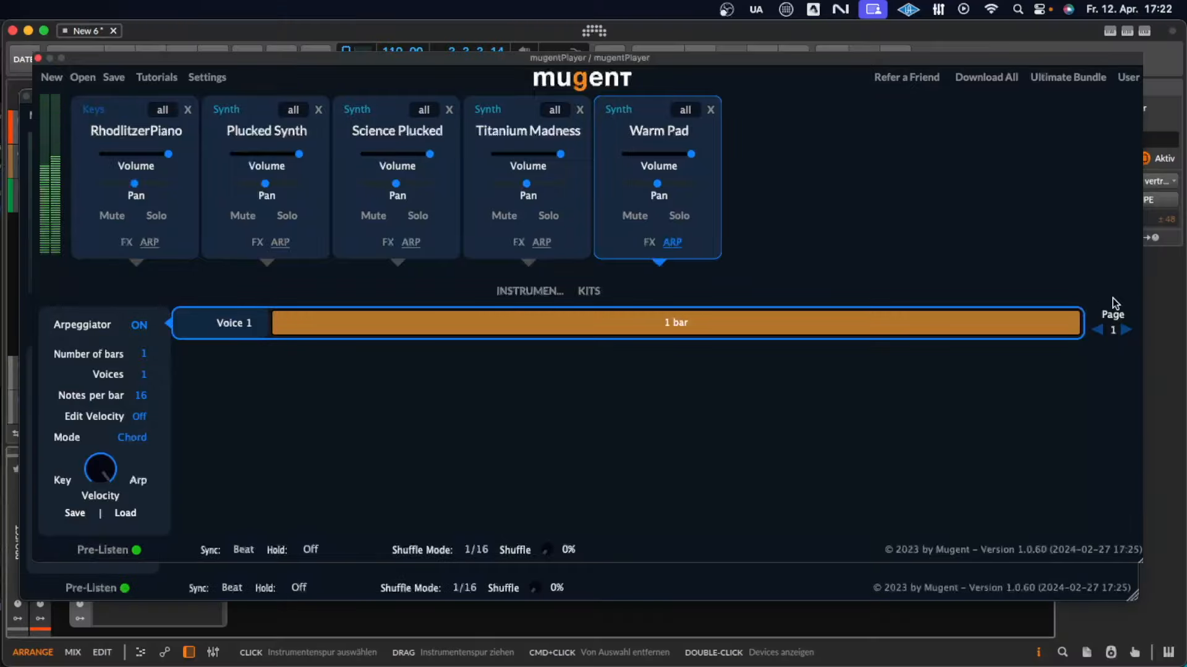
Step: Play the mugentPlayer clip in the DAW arrangement and review the arpeggiator patterns of the layered instruments during playback
{"action": "left_click_drag", "start_coordinate": [104, 98], "coordinate": [125, 249]}
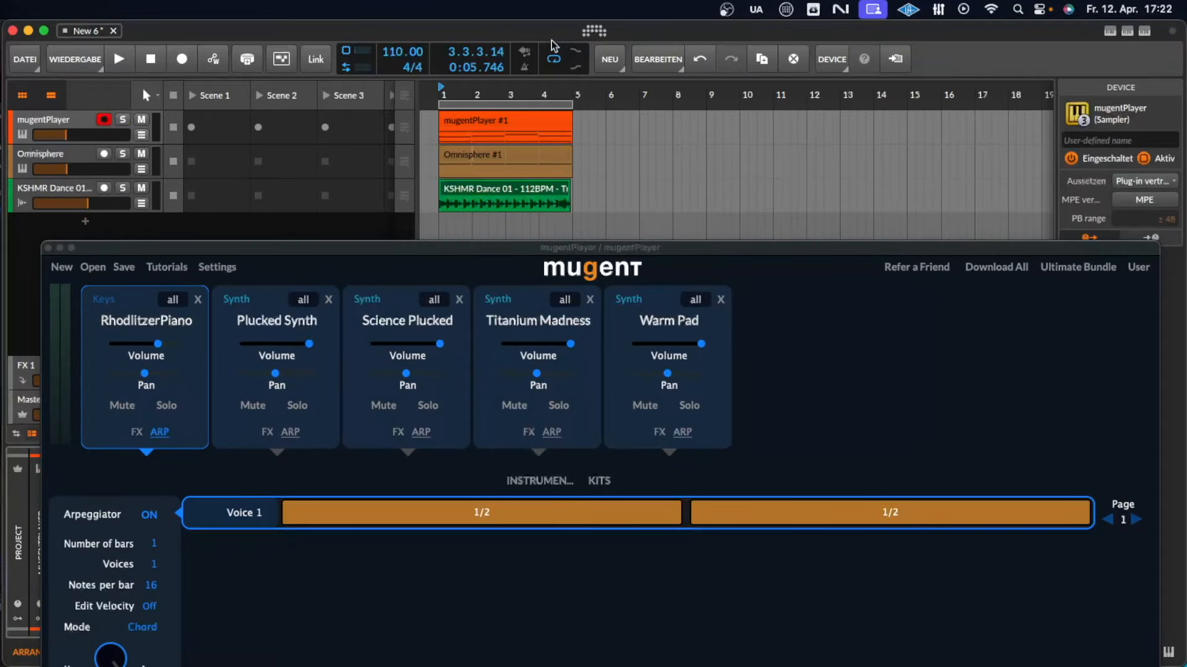
{"action": "left_click", "coordinate": [514, 121]}
{"action": "key", "text": "space"}
{"action": "left_click_drag", "start_coordinate": [608, 249], "coordinate": [611, 216]}
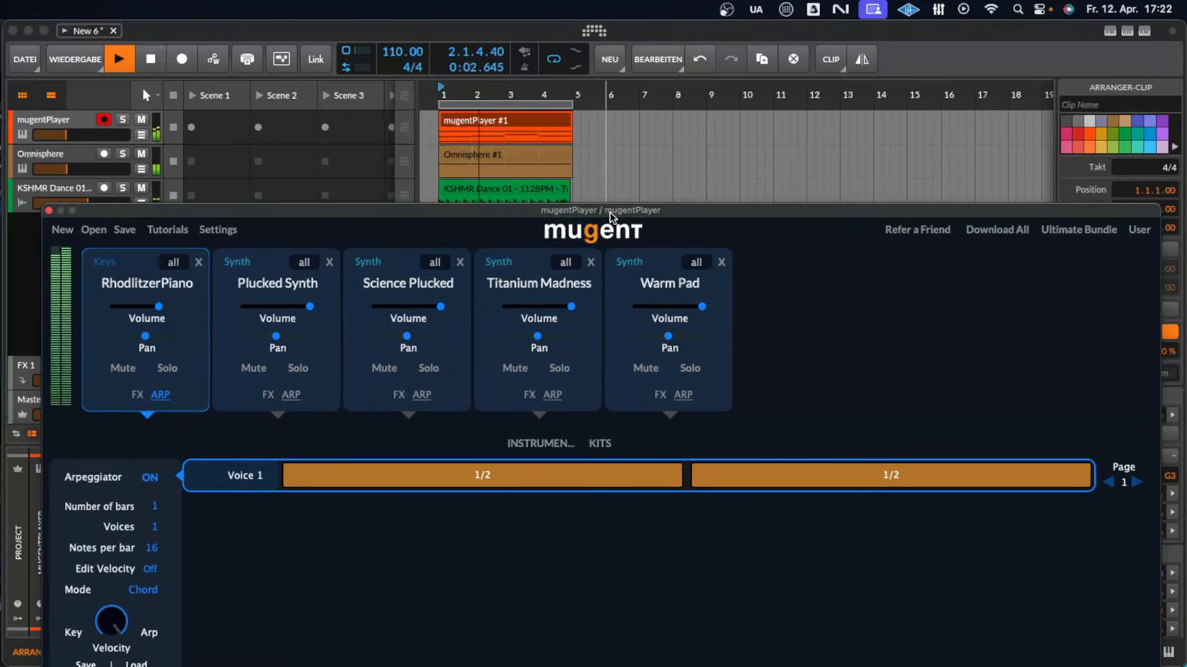
{"action": "left_click", "coordinate": [550, 396]}
{"action": "left_click", "coordinate": [422, 395]}
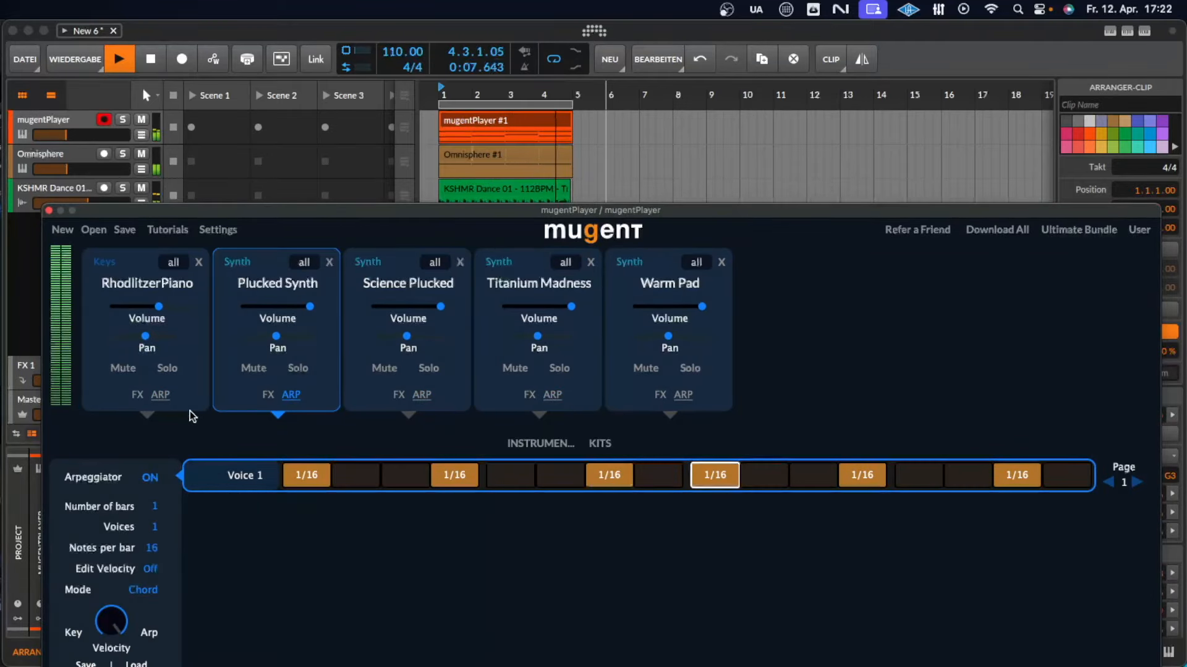
{"action": "left_click", "coordinate": [165, 397]}
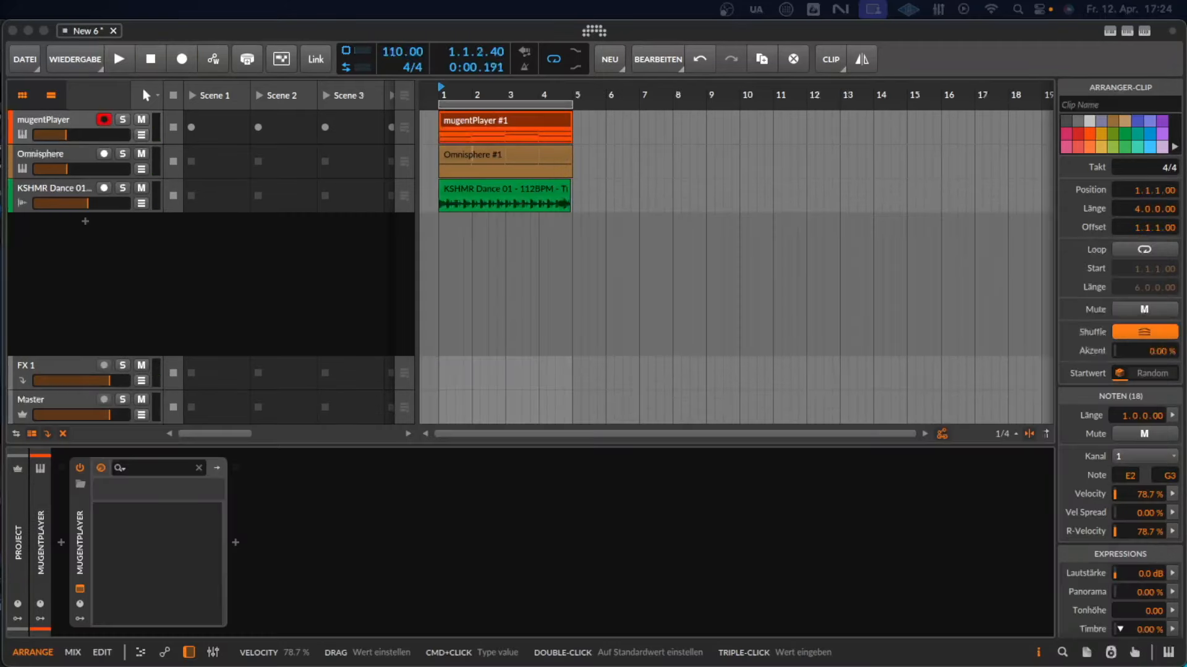